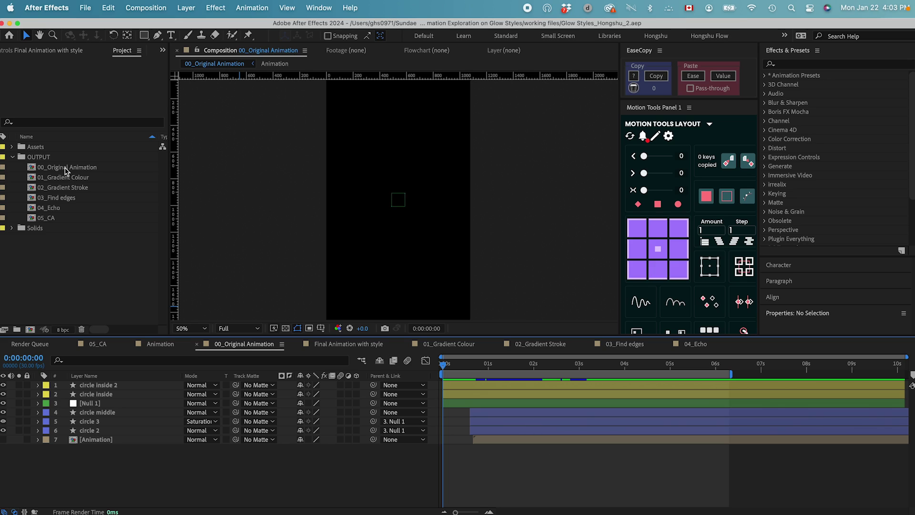
- Preview the 00_Original Animation composition and examine how the circles and rings move up to 0:00:01:28
{"action": "left_click", "coordinate": [65, 167]}
{"action": "left_click", "coordinate": [447, 365]}
{"action": "mouse_move", "coordinate": [448, 367]}
{"action": "left_mouse_down"}
{"action": "mouse_move", "coordinate": [462, 367]}
{"action": "mouse_move", "coordinate": [443, 367]}
{"action": "left_mouse_up"}
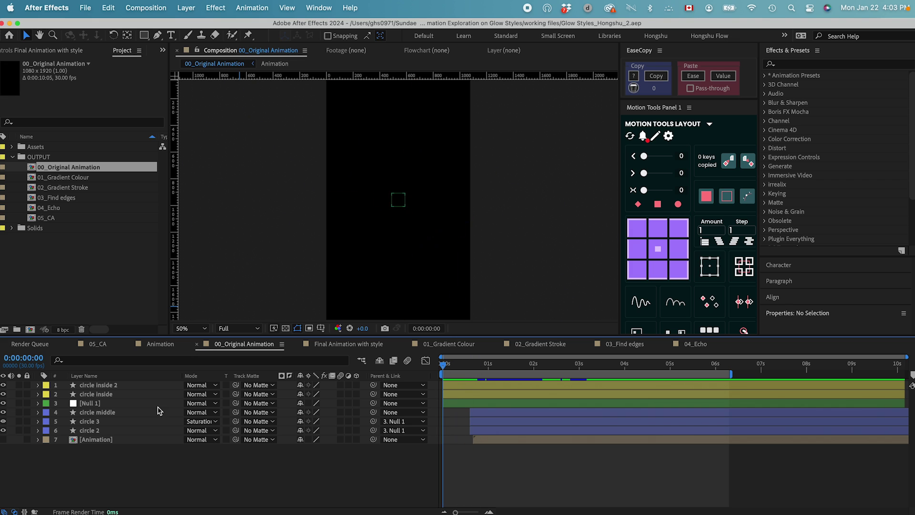
{"action": "key", "text": "space"}
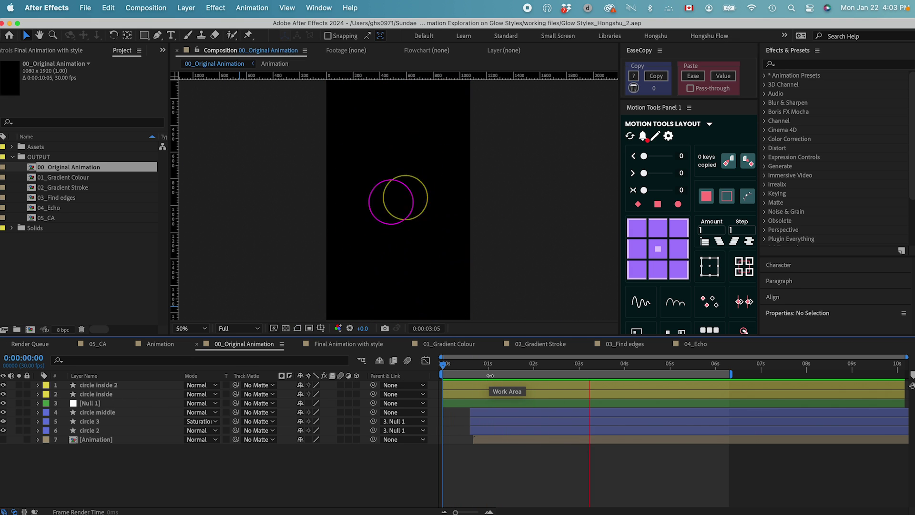
{"action": "left_click_drag", "start_coordinate": [454, 365], "coordinate": [497, 367]}
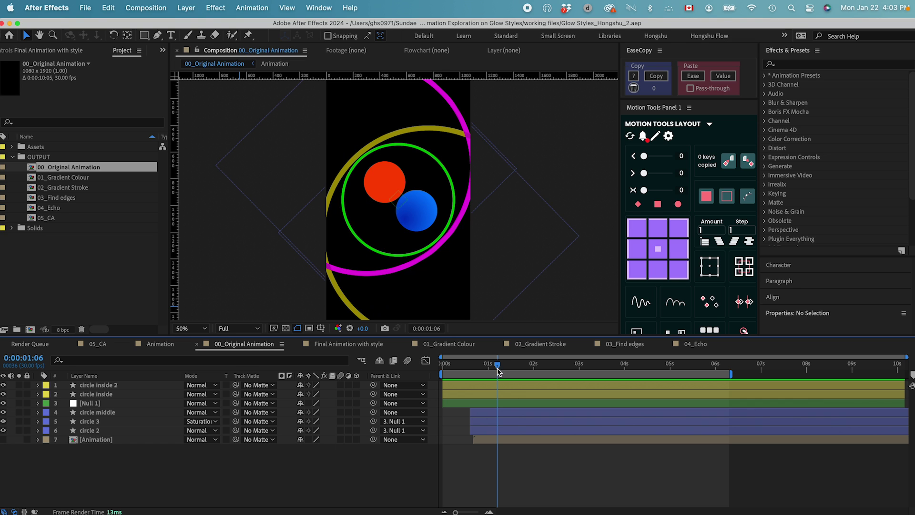
{"action": "left_click_drag", "start_coordinate": [500, 367], "coordinate": [531, 367]}
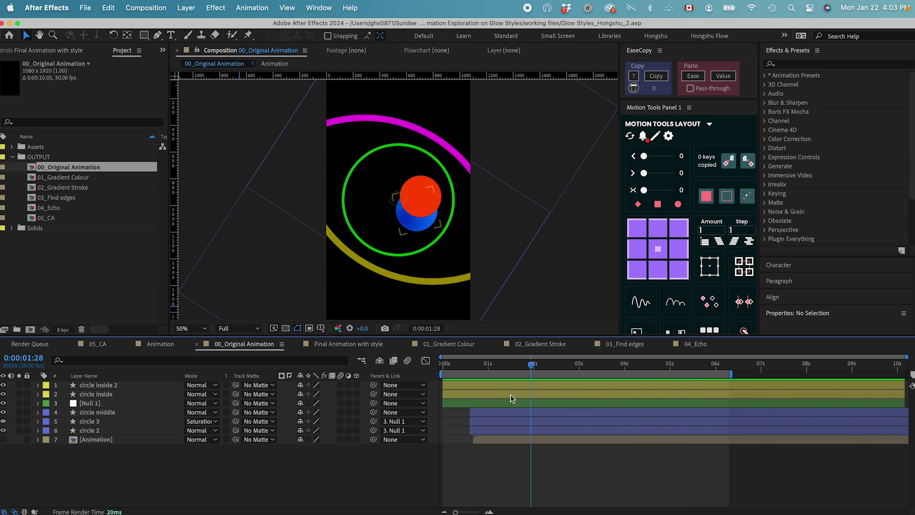
- Reveal the keyframed properties of the circle inside 2 and circle inside layers and examine the motion path of circle inside 2
{"action": "left_click", "coordinate": [96, 385]}
{"action": "left_click", "coordinate": [91, 394], "text": "shift"}
{"action": "key", "text": "Home"}
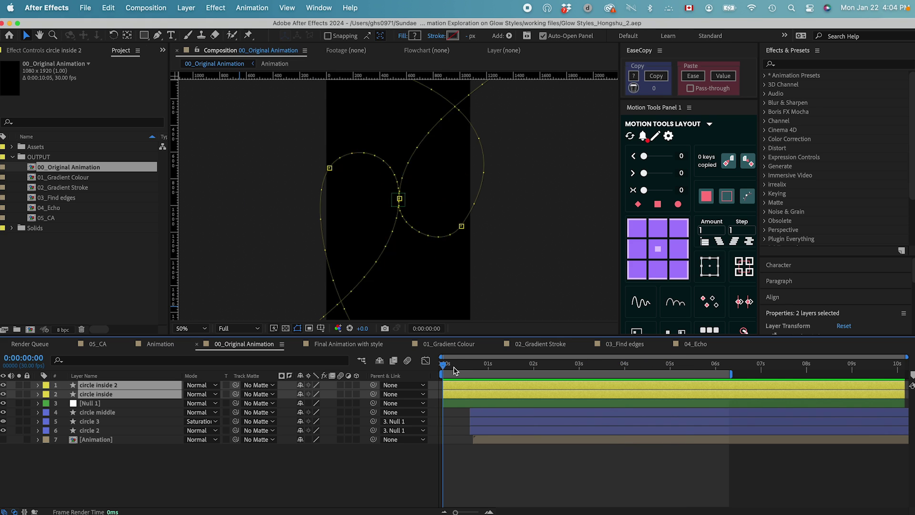
{"action": "key", "text": "u"}
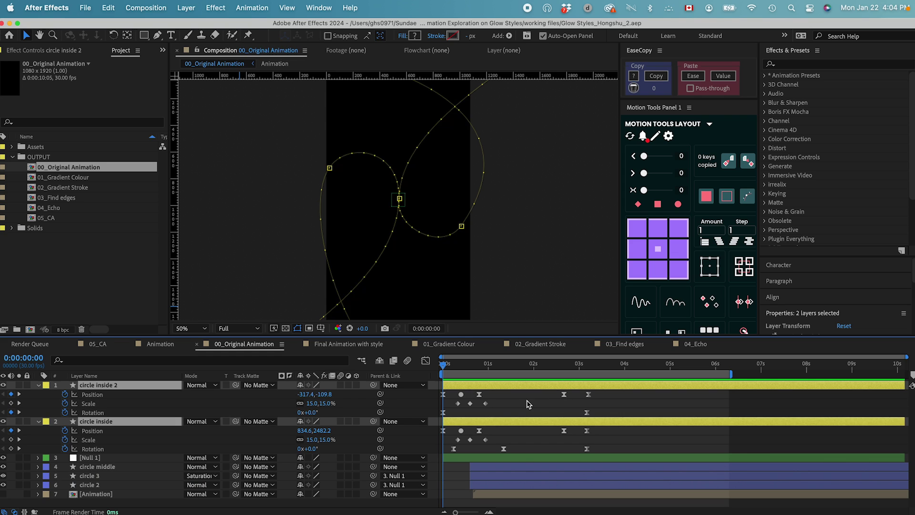
{"action": "left_click", "coordinate": [505, 385]}
{"action": "left_click_drag", "start_coordinate": [442, 367], "coordinate": [456, 367]}
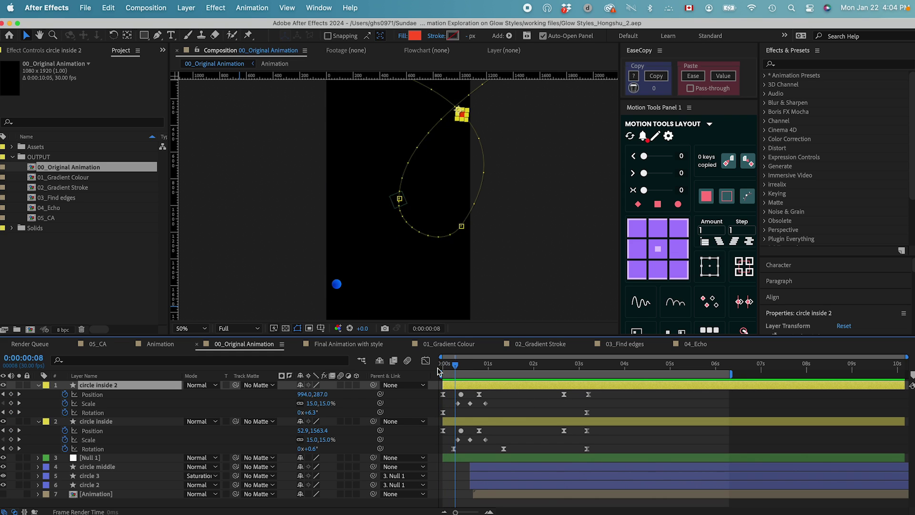
{"action": "left_click", "coordinate": [92, 394]}
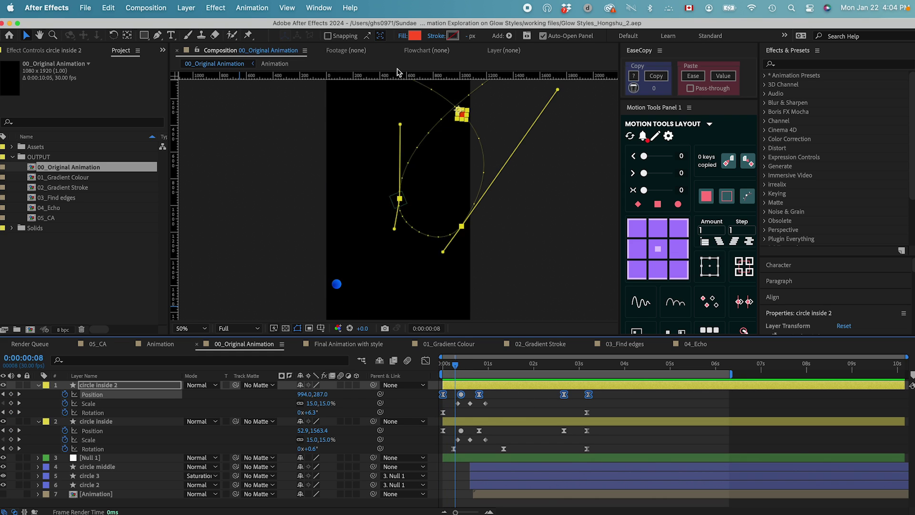
- Examine how both inner circles meet and scale up between 0:00:00:20 and 0:00:00:28
{"action": "left_click", "coordinate": [473, 365]}
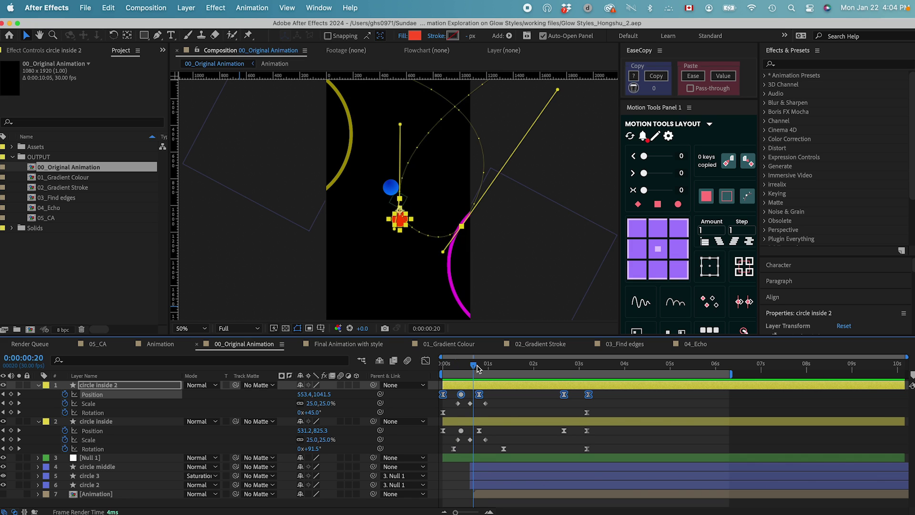
{"action": "left_click", "coordinate": [486, 425], "text": "shift"}
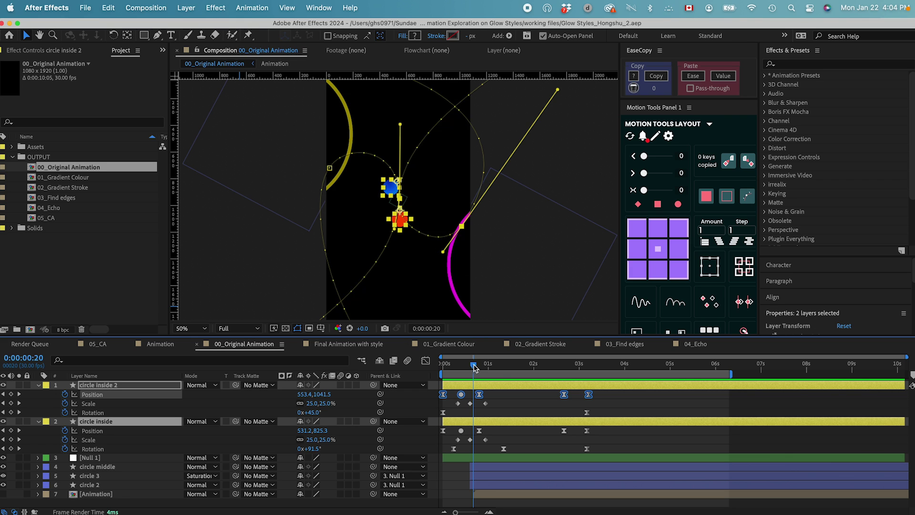
{"action": "left_click_drag", "start_coordinate": [475, 368], "coordinate": [486, 367]}
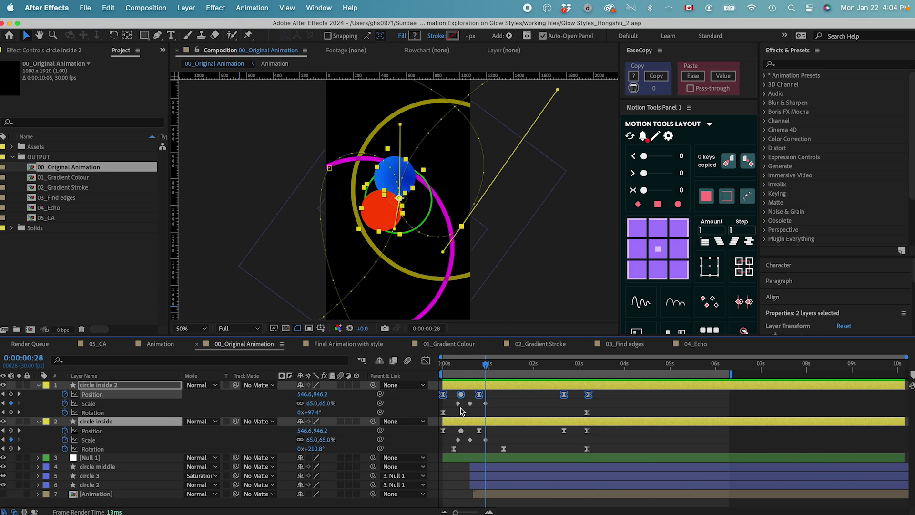
{"action": "key", "text": "Page_Up"}
{"action": "key", "text": "Page_Up"}
{"action": "key", "text": "Page_Up"}
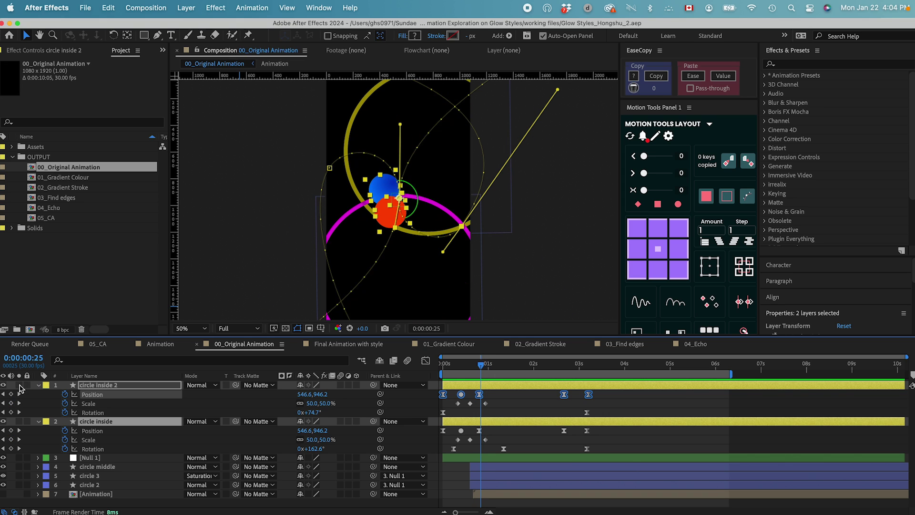
- Preview the circle inside 2 and circle inside layers soloed from the first frame, and unsolo them
{"action": "left_click_drag", "start_coordinate": [465, 364], "coordinate": [443, 371]}
{"action": "key", "text": "space"}
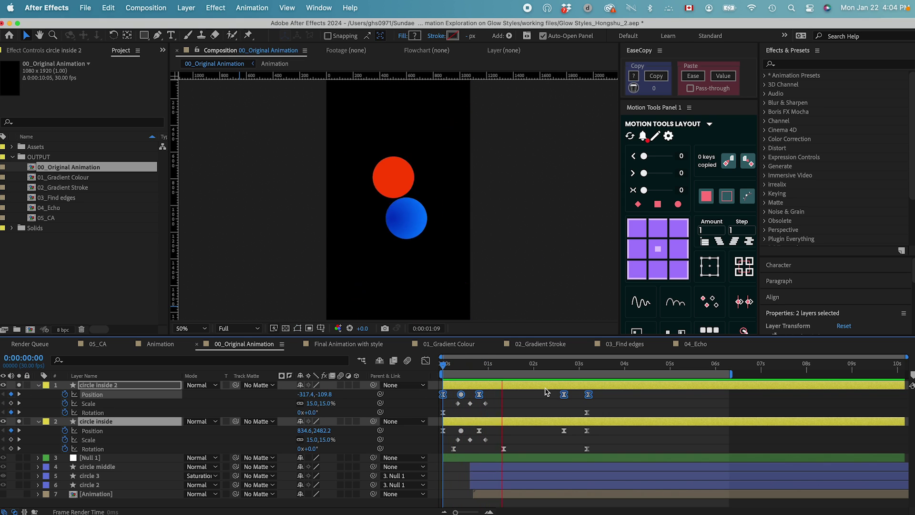
{"action": "key", "text": "space"}
{"action": "left_click", "coordinate": [19, 386]}
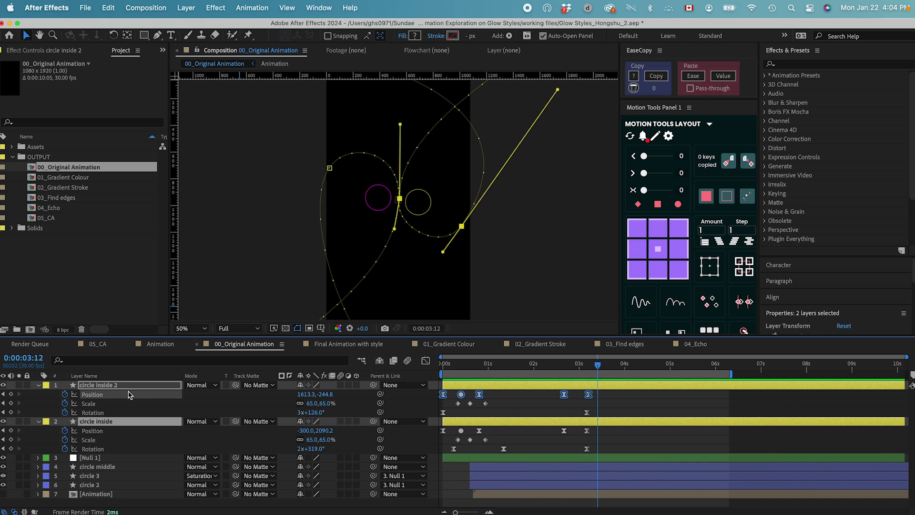
- Examine the circle middle and circle 3 ring layers across the timeline and play the whole animation from the start
{"action": "left_click_drag", "start_coordinate": [467, 367], "coordinate": [481, 366]}
{"action": "left_click", "coordinate": [100, 469]}
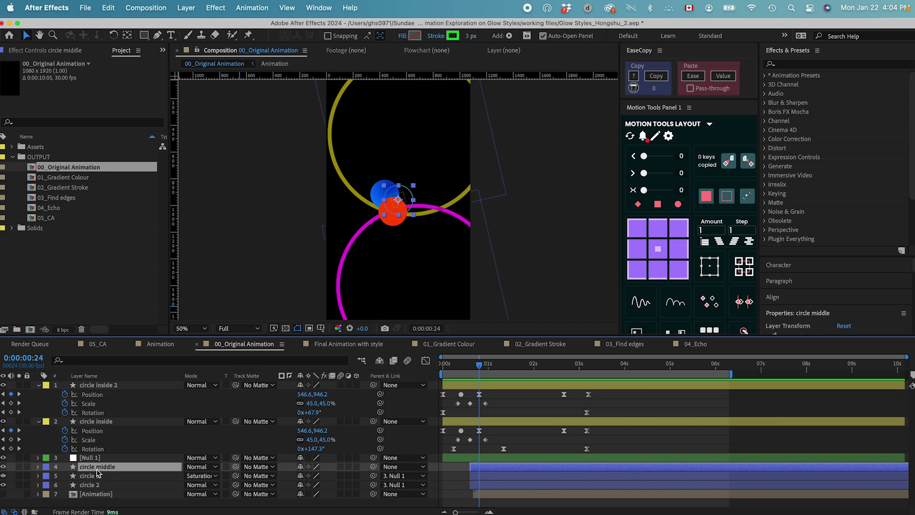
{"action": "left_click", "coordinate": [96, 477]}
{"action": "left_click_drag", "start_coordinate": [480, 372], "coordinate": [496, 366]}
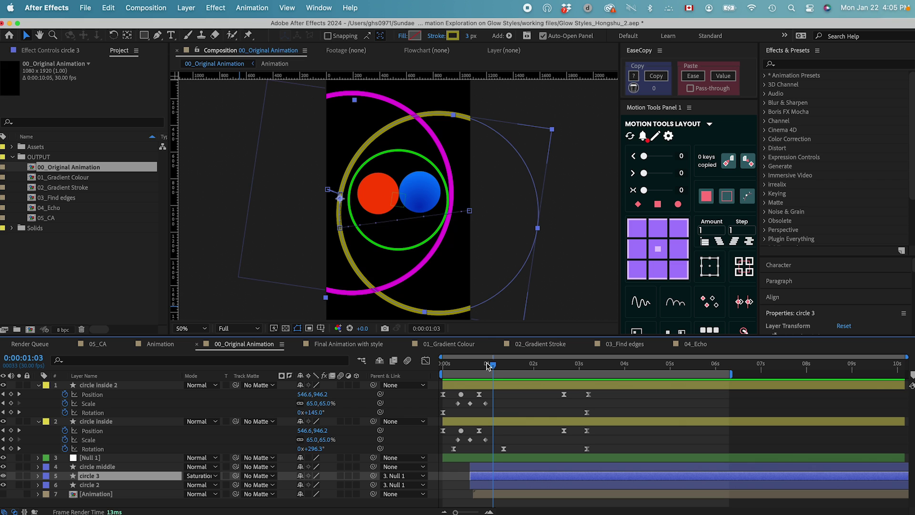
{"action": "left_click_drag", "start_coordinate": [494, 367], "coordinate": [704, 371]}
{"action": "key", "text": "Home"}
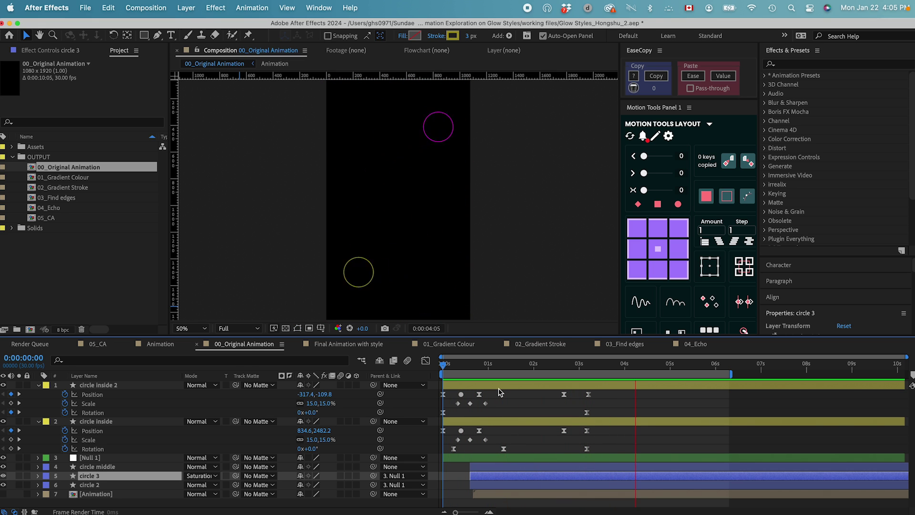
{"action": "key", "text": "space"}
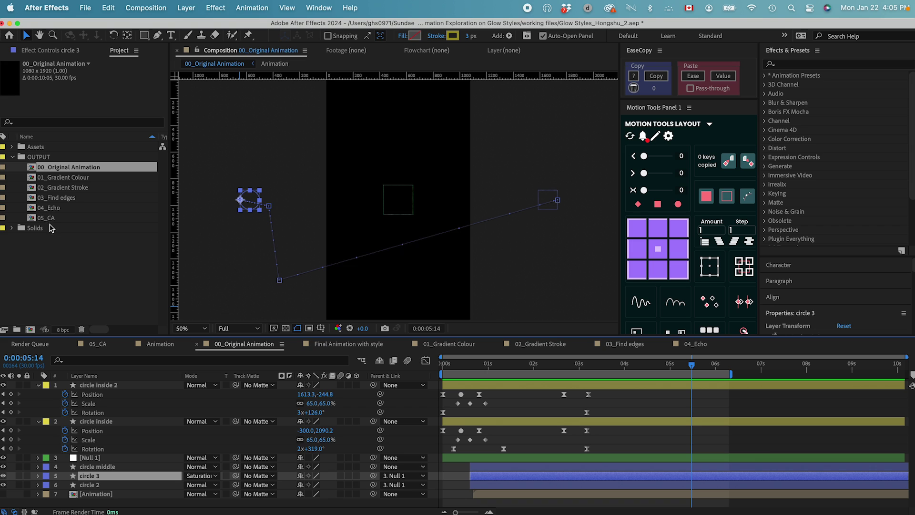
- Open the 05_CA composition and preview its finished glow animation
{"action": "double_click", "coordinate": [47, 218]}
{"action": "key", "text": "space"}
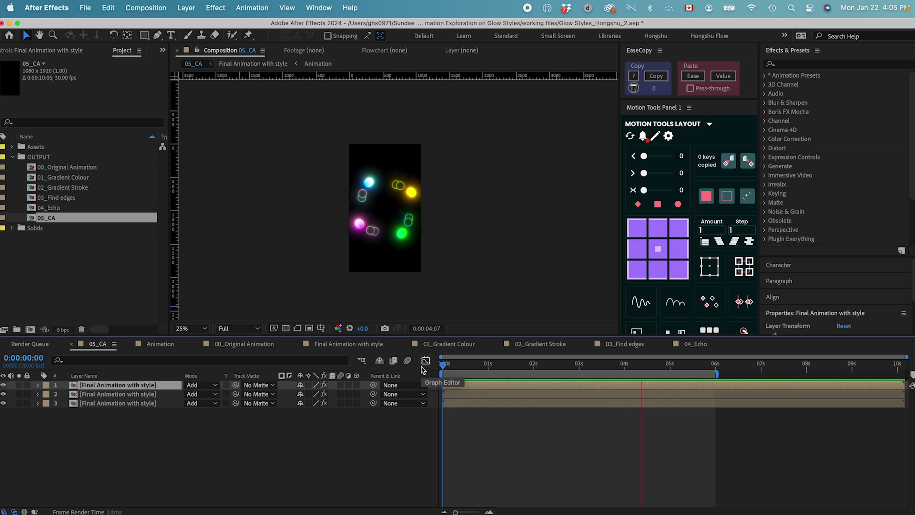
{"action": "key", "text": "space"}
{"action": "key", "text": "period"}
{"action": "key", "text": "space"}
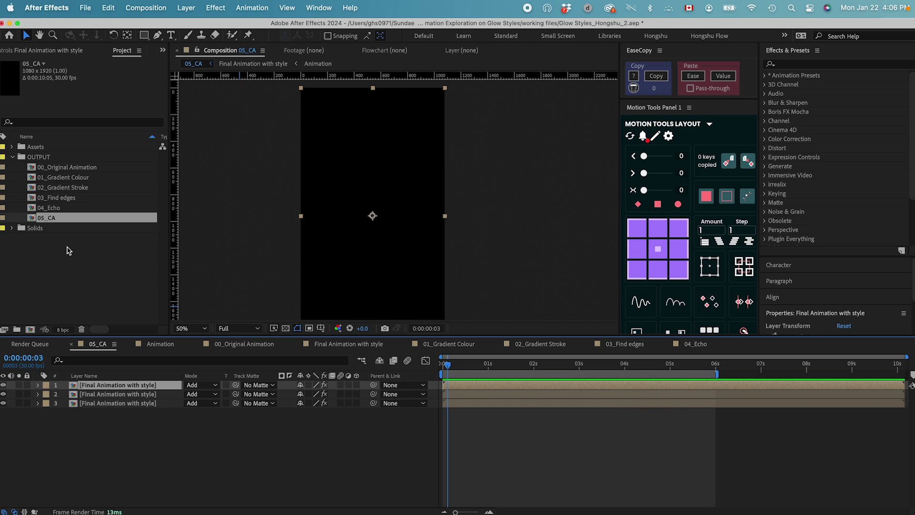
- Add an adjustment layer to the 00_Original Animation composition with the playhead at 0:00:01:02
{"action": "double_click", "coordinate": [67, 168]}
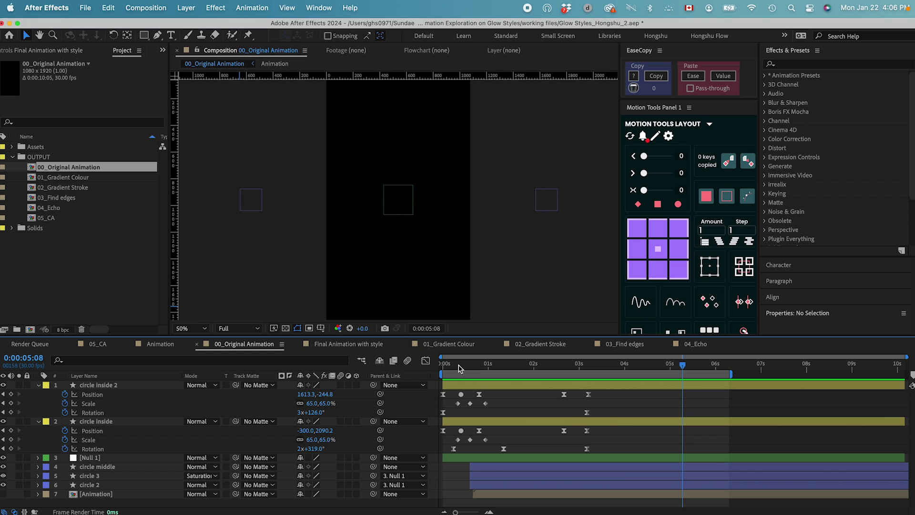
{"action": "left_click_drag", "start_coordinate": [452, 368], "coordinate": [491, 365]}
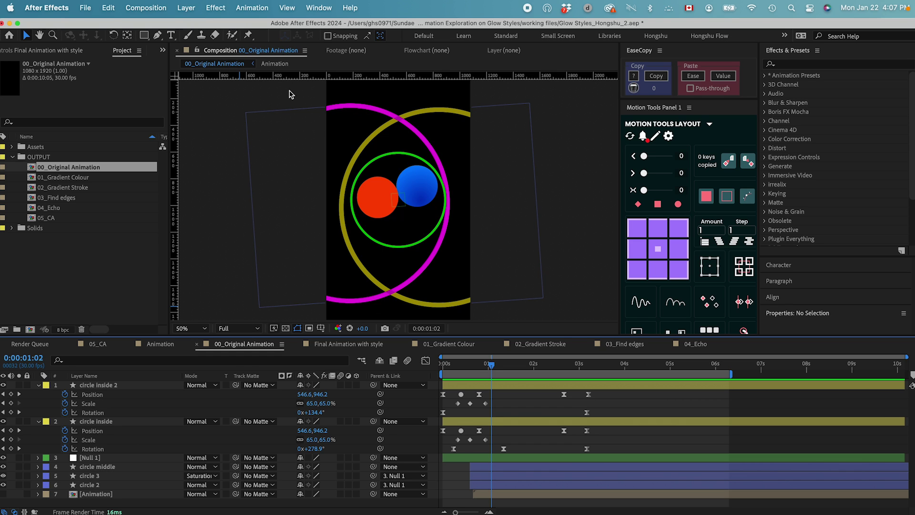
{"action": "left_click", "coordinate": [186, 8]}
{"action": "mouse_move", "coordinate": [205, 30]}
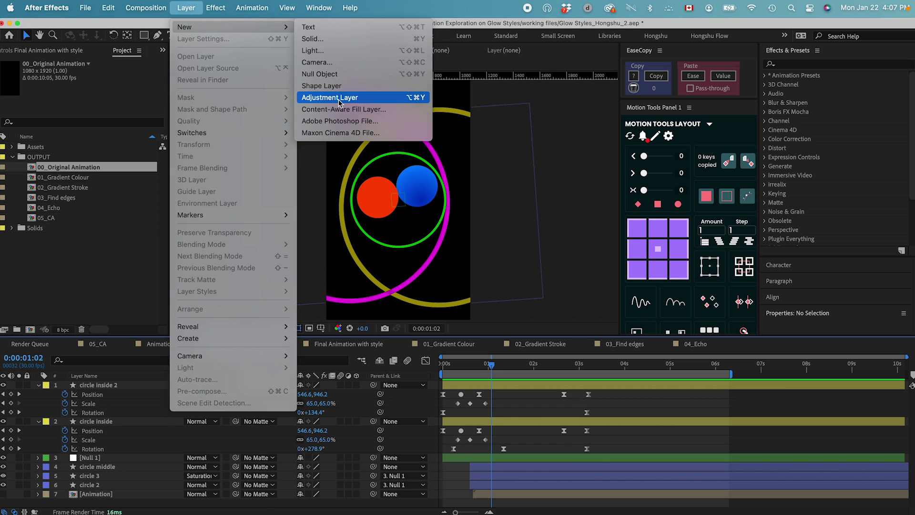
{"action": "left_click", "coordinate": [336, 90]}
- Apply the Deep Glow effect to the new adjustment layer
{"action": "left_click", "coordinate": [795, 65]}
{"action": "type", "text": "deep glow"}
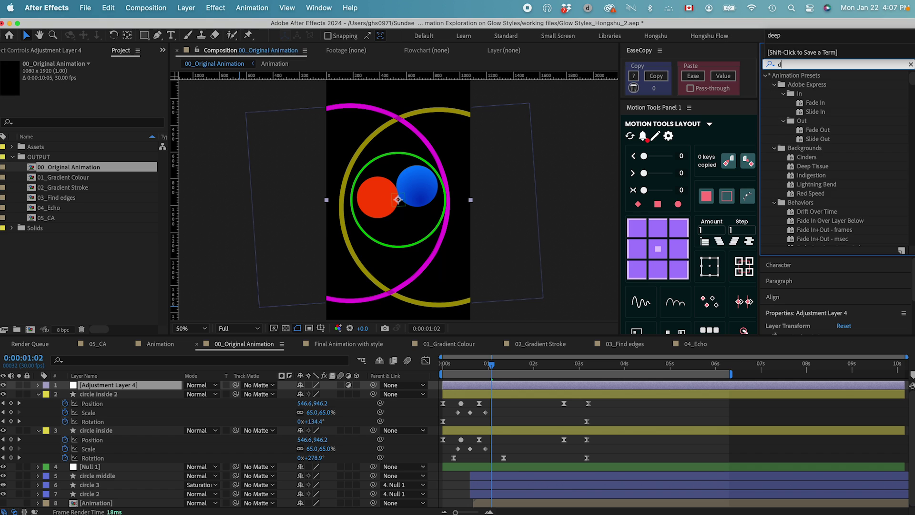
{"action": "double_click", "coordinate": [802, 85]}
- Set the Deep Glow radius to 250 and its exposure to 0.5
{"action": "left_click", "coordinate": [99, 92]}
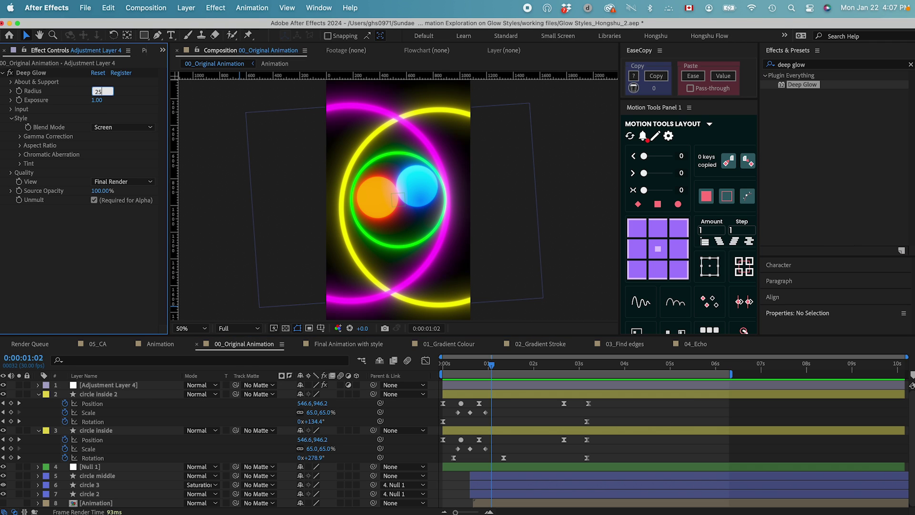
{"action": "type", "text": "250"}
{"action": "key", "text": "Return"}
{"action": "left_click", "coordinate": [95, 101]}
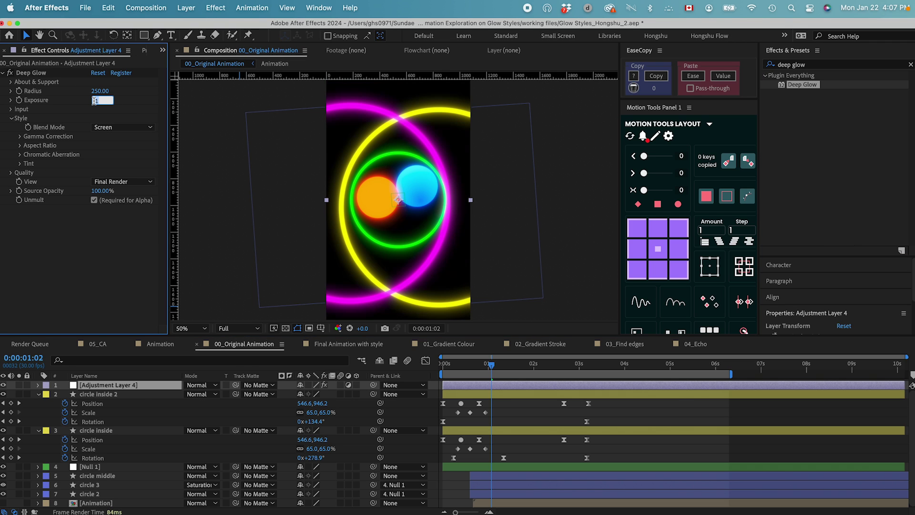
{"action": "type", "text": ".5"}
{"action": "key", "text": "Return"}
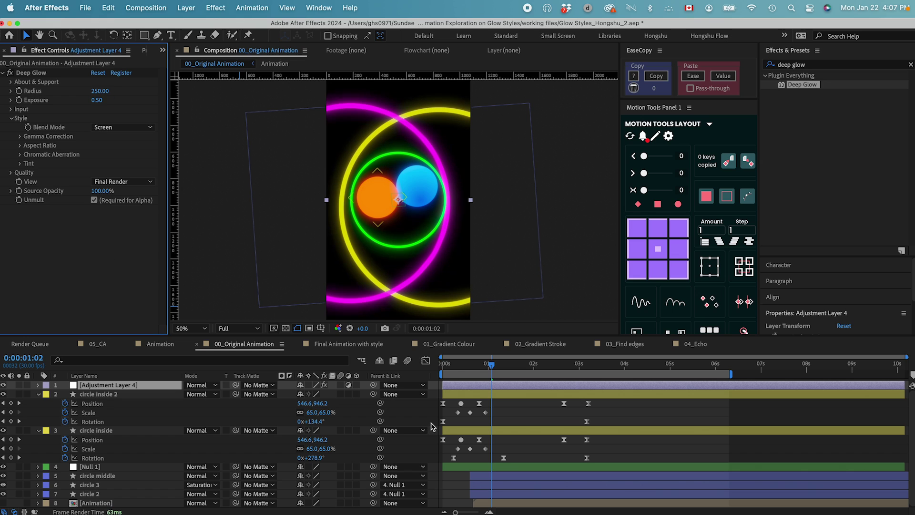
- Set the Deep Glow radius to 300 and check the glow on frames around 0:00:01:01
{"action": "left_click", "coordinate": [100, 91]}
{"action": "left_click", "coordinate": [523, 407]}
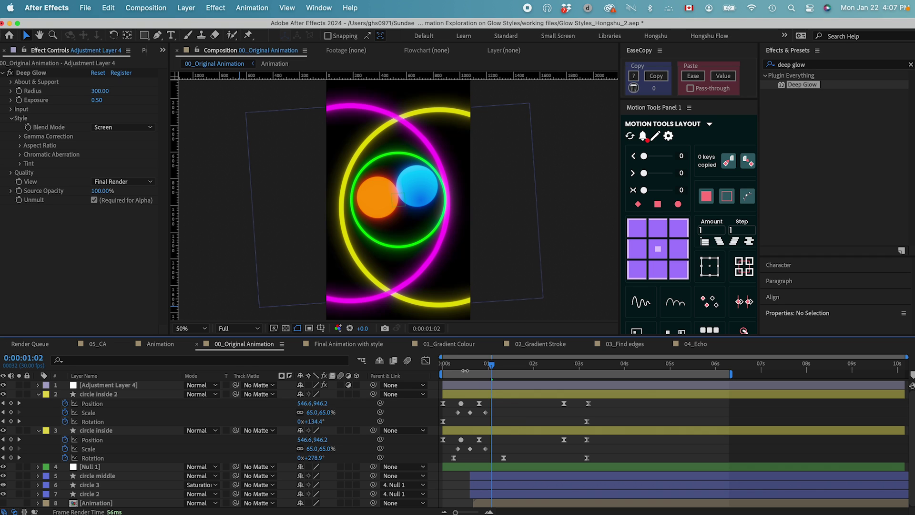
{"action": "left_click_drag", "start_coordinate": [465, 370], "coordinate": [489, 372]}
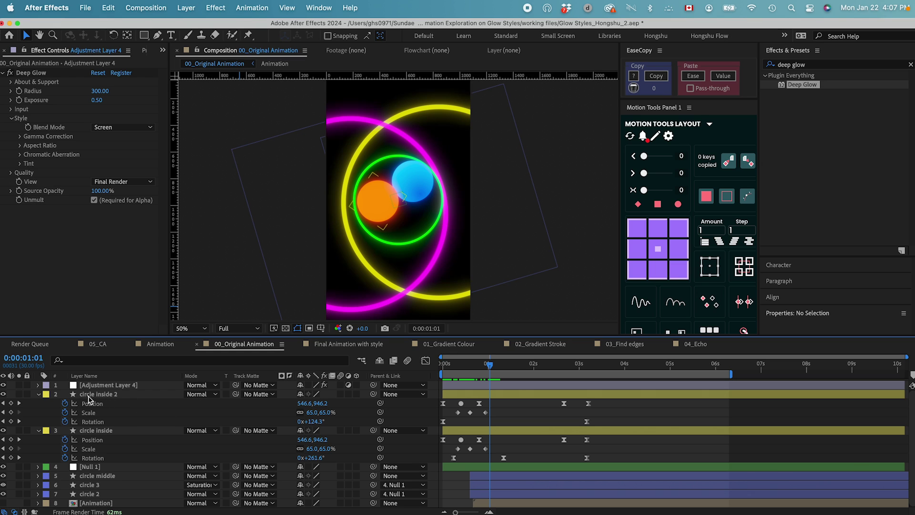
- Change the fill of the circle inside 2 layer from a solid colour to a linear gradient
{"action": "left_click", "coordinate": [120, 395]}
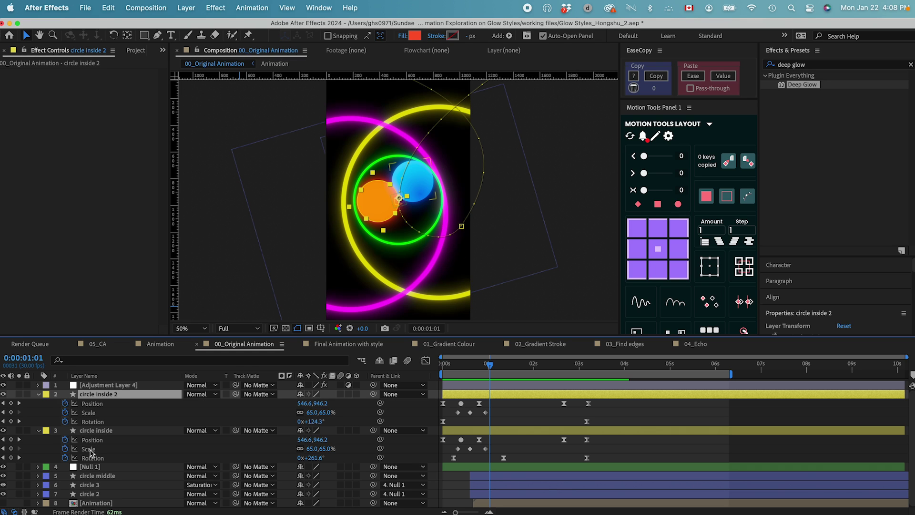
{"action": "left_click", "coordinate": [402, 36]}
{"action": "left_click", "coordinate": [440, 244]}
{"action": "left_click", "coordinate": [494, 306]}
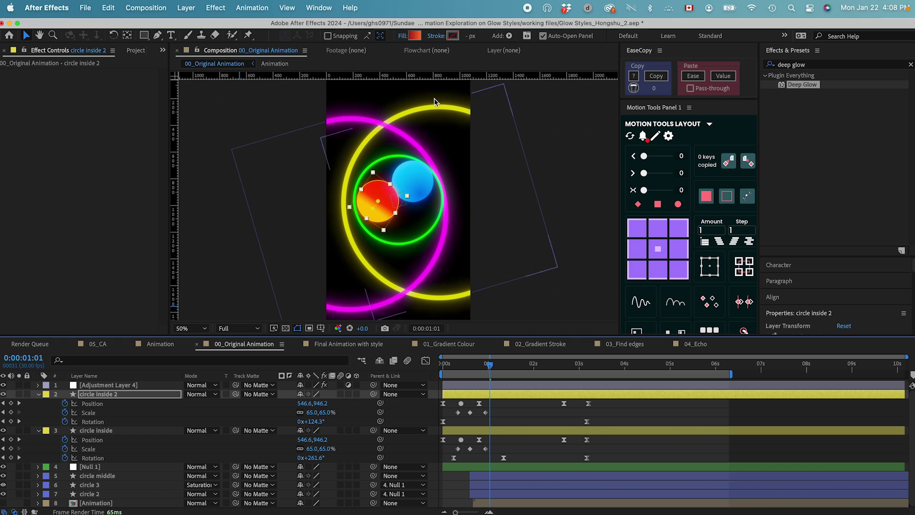
- Recolour the circle inside 2 gradient with a brighter orange-red start stop and a yellow F3FB00 end stop
{"action": "left_click", "coordinate": [415, 36]}
{"action": "left_click", "coordinate": [816, 290]}
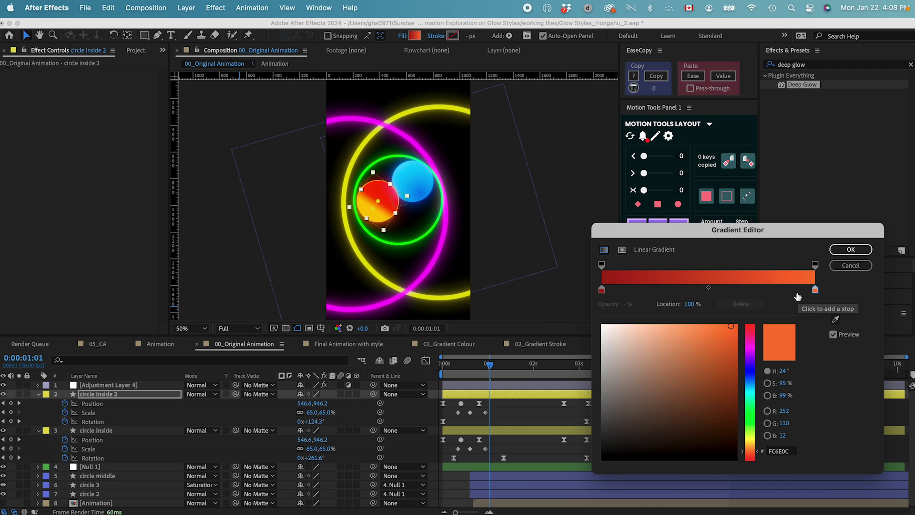
{"action": "mouse_move", "coordinate": [750, 454]}
{"action": "left_mouse_down"}
{"action": "mouse_move", "coordinate": [751, 446]}
{"action": "mouse_move", "coordinate": [754, 456]}
{"action": "left_mouse_up"}
{"action": "left_click", "coordinate": [601, 289]}
{"action": "left_click_drag", "start_coordinate": [736, 377], "coordinate": [735, 334]}
{"action": "left_click", "coordinate": [815, 289]}
{"action": "left_click", "coordinate": [750, 437]}
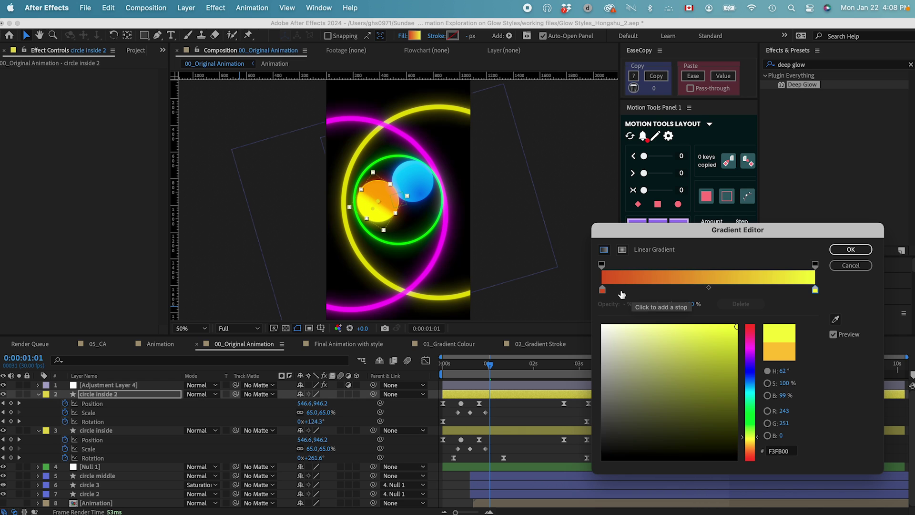
{"action": "left_click", "coordinate": [843, 250]}
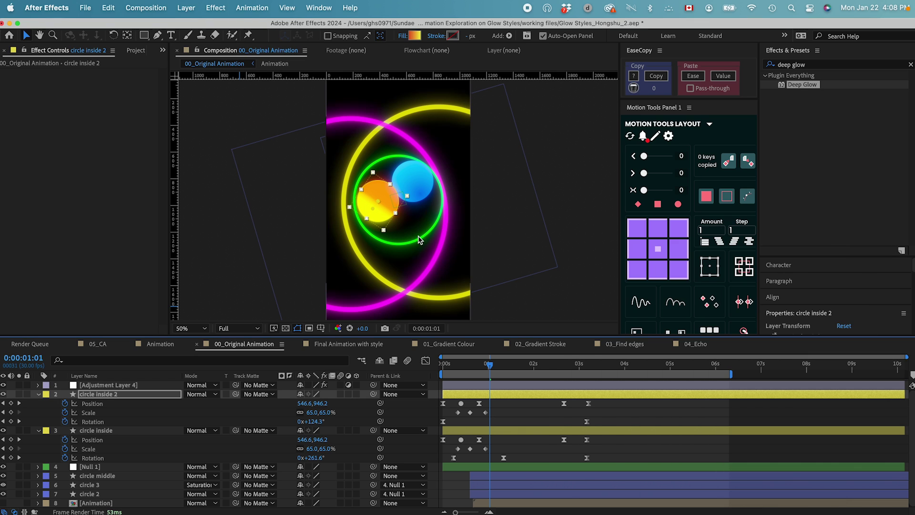
- Reposition the start and end points of the circle inside 2 gradient so it runs diagonally from yellow to orange across the circle
{"action": "key", "text": "period"}
{"action": "left_click_drag", "start_coordinate": [360, 206], "coordinate": [337, 150]}
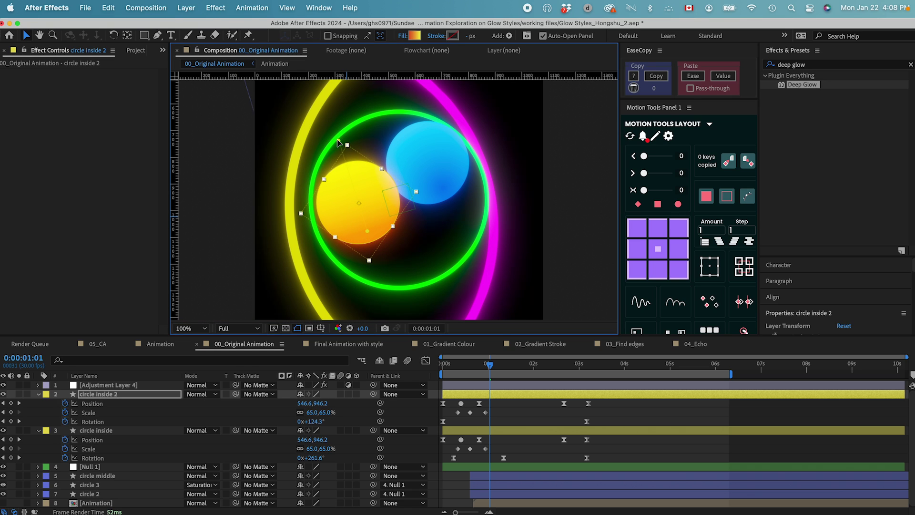
{"action": "left_click_drag", "start_coordinate": [367, 236], "coordinate": [370, 237]}
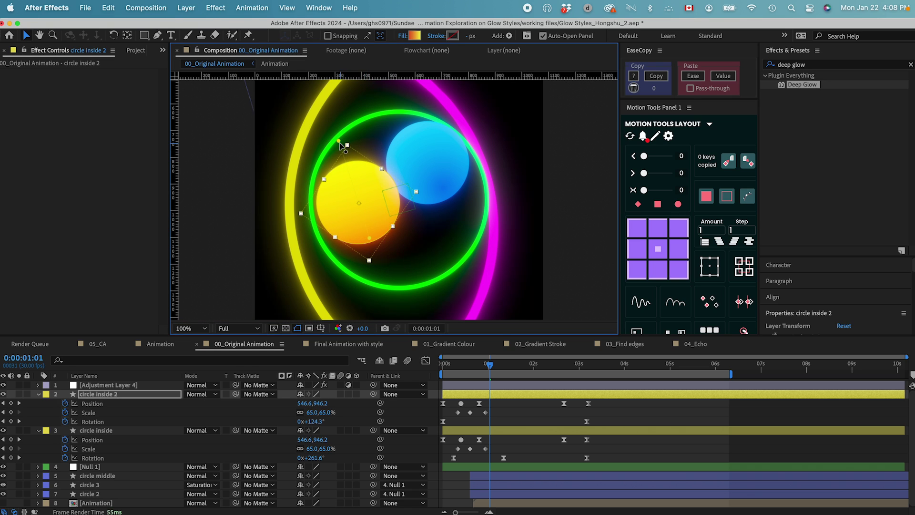
{"action": "left_click_drag", "start_coordinate": [337, 144], "coordinate": [329, 155]}
{"action": "mouse_move", "coordinate": [370, 237]}
{"action": "left_mouse_down"}
{"action": "mouse_move", "coordinate": [361, 200]}
{"action": "mouse_move", "coordinate": [369, 236]}
{"action": "left_mouse_up"}
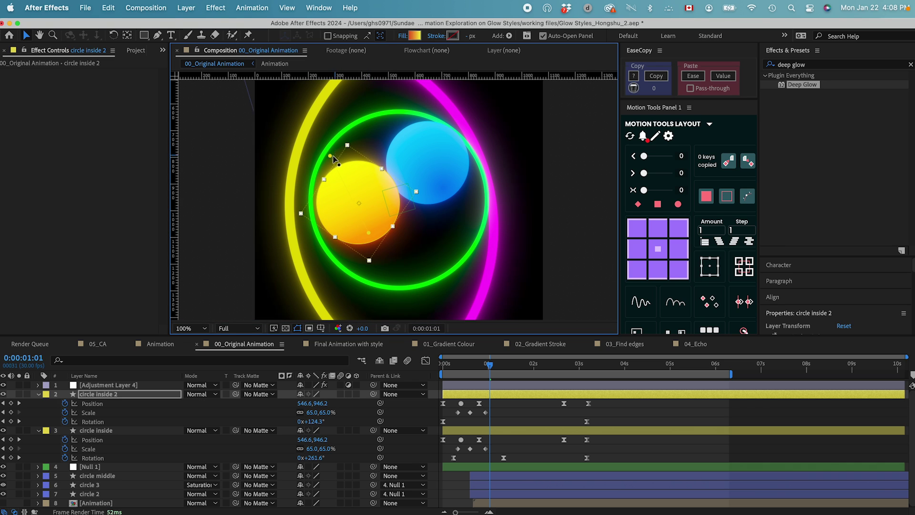
{"action": "left_click", "coordinate": [520, 423]}
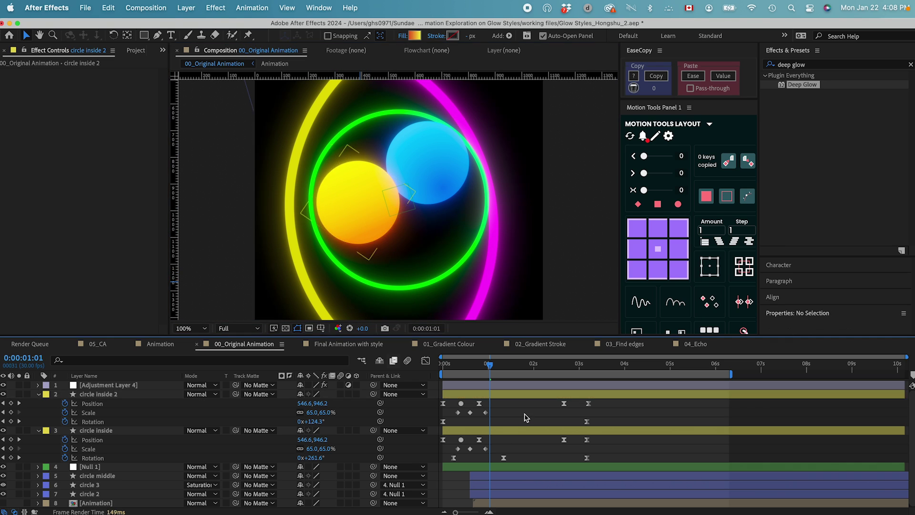
- Change the fill of the circle inside layer from a radial to a linear gradient
{"action": "left_click", "coordinate": [513, 432]}
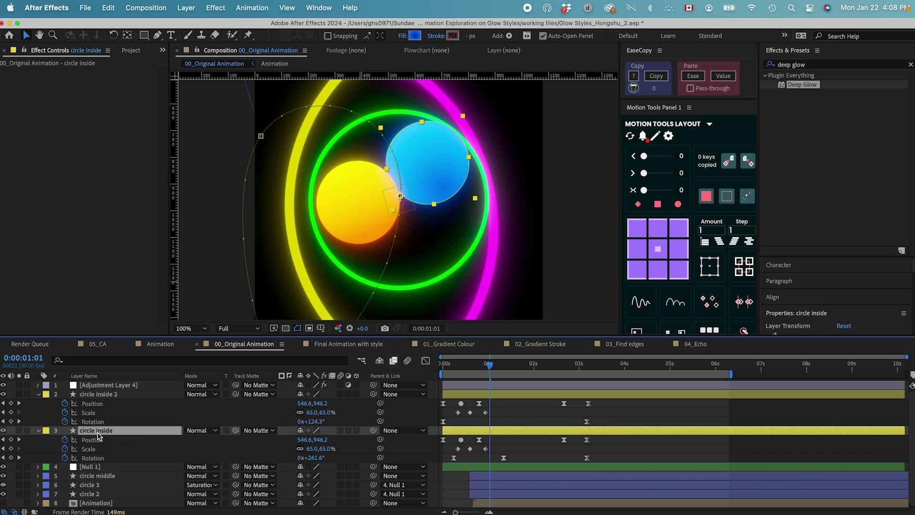
{"action": "left_click", "coordinate": [403, 39]}
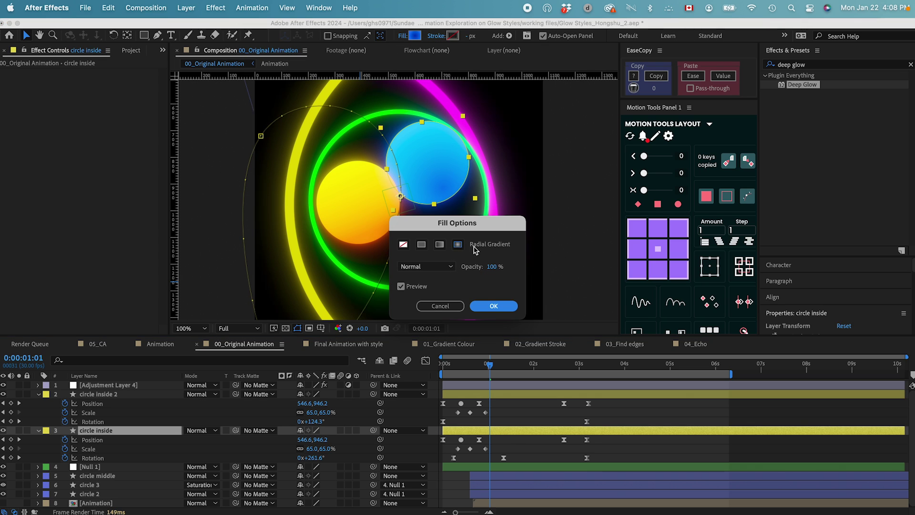
{"action": "left_click", "coordinate": [440, 245]}
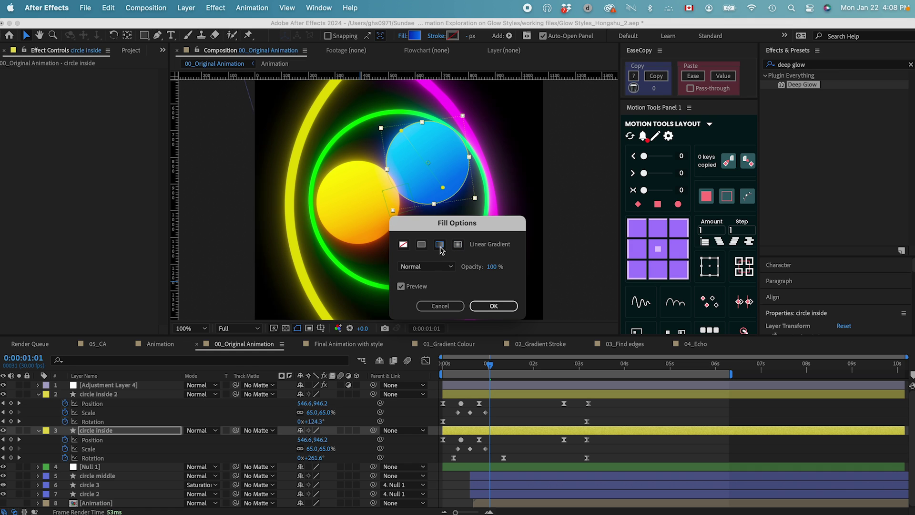
{"action": "left_click", "coordinate": [486, 306]}
- Adjust the start and end points of the blue gradient on circle inside, then deselect the layer
{"action": "left_click_drag", "start_coordinate": [446, 190], "coordinate": [449, 195]}
{"action": "left_click_drag", "start_coordinate": [401, 131], "coordinate": [405, 124]}
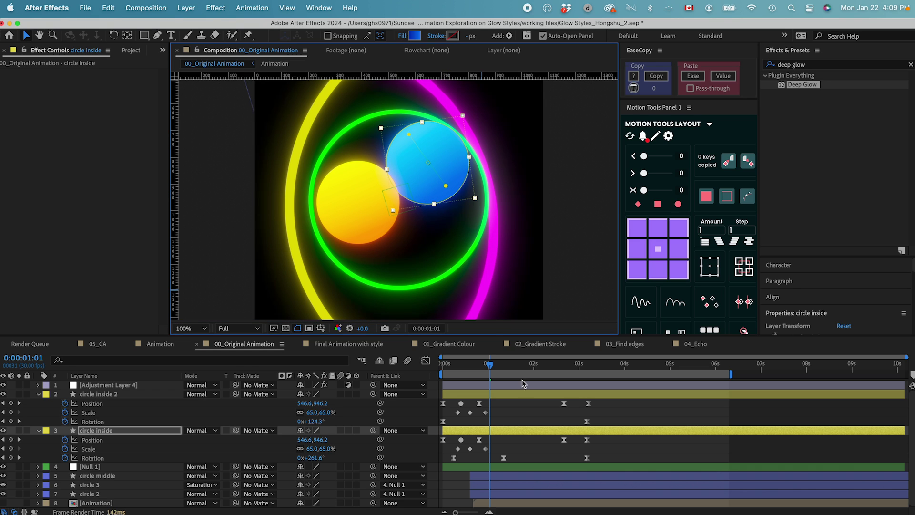
{"action": "left_click", "coordinate": [522, 431]}
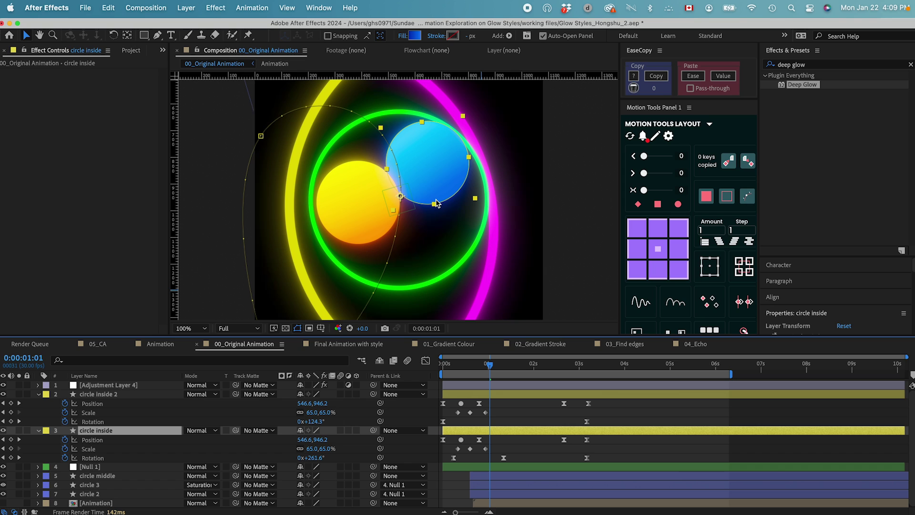
{"action": "key", "text": "comma"}
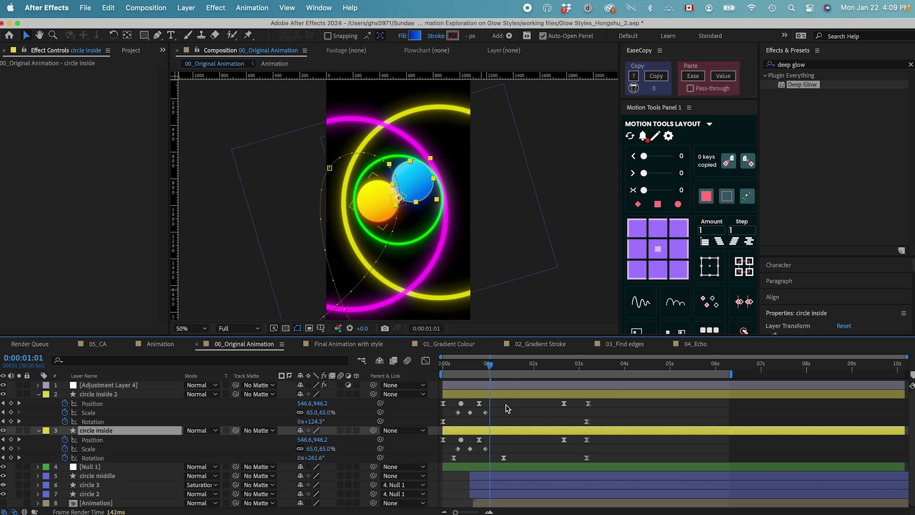
{"action": "key", "text": "super+shift+a"}
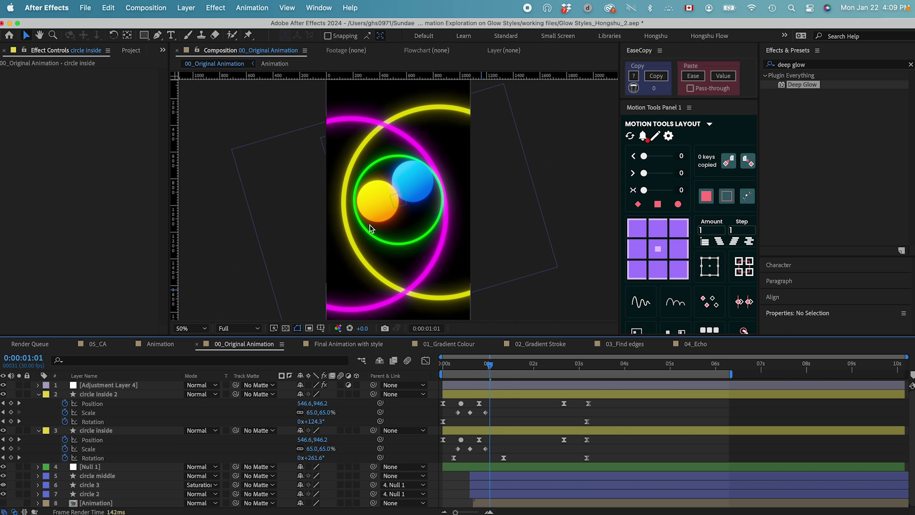
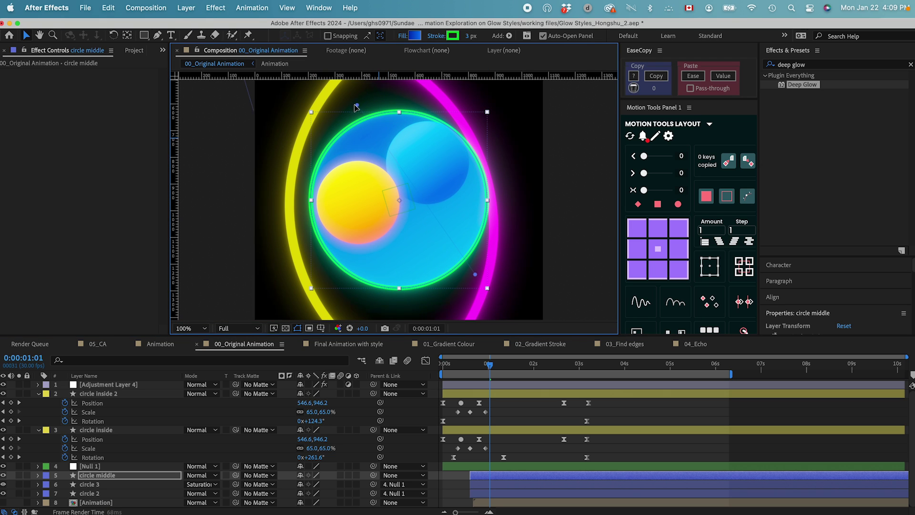
- Remove the green stroke from the circle middle layer by setting its stroke to None
{"action": "key", "text": "comma"}
{"action": "key", "text": "comma"}
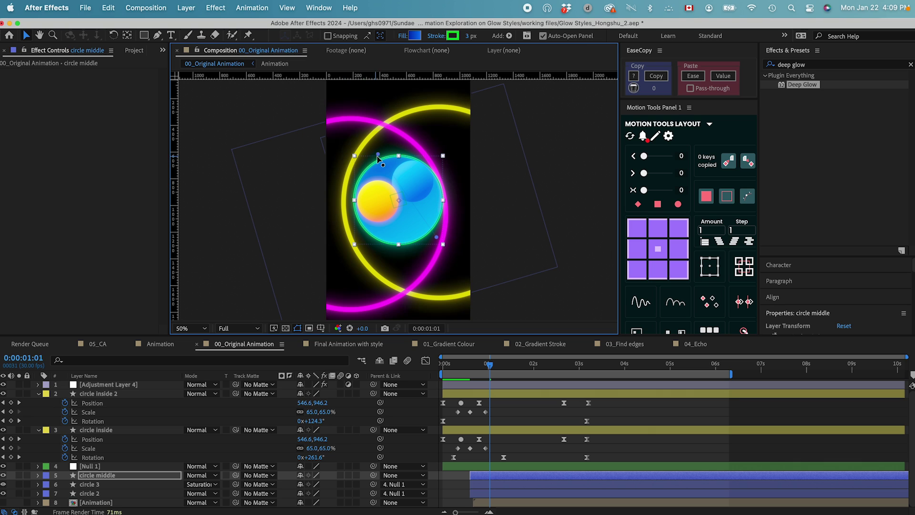
{"action": "left_click", "coordinate": [98, 478], "text": "super"}
{"action": "left_click", "coordinate": [98, 479]}
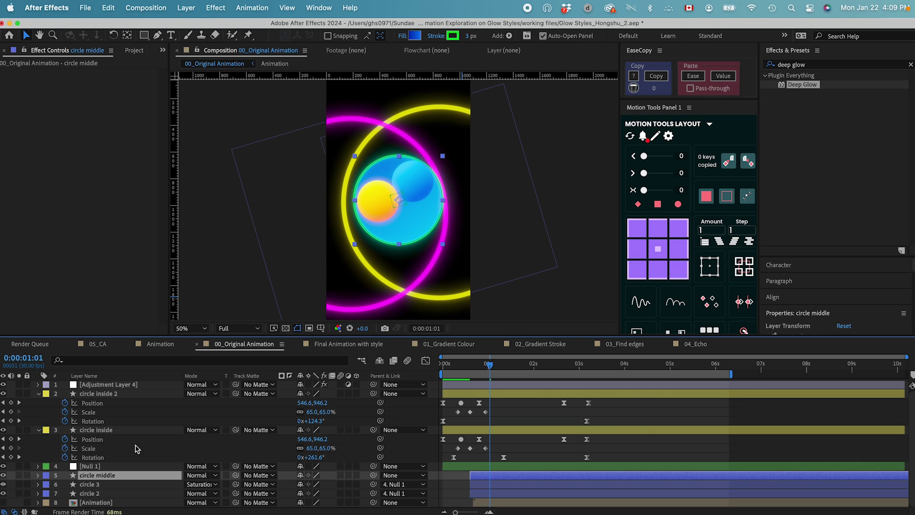
{"action": "left_click", "coordinate": [436, 37]}
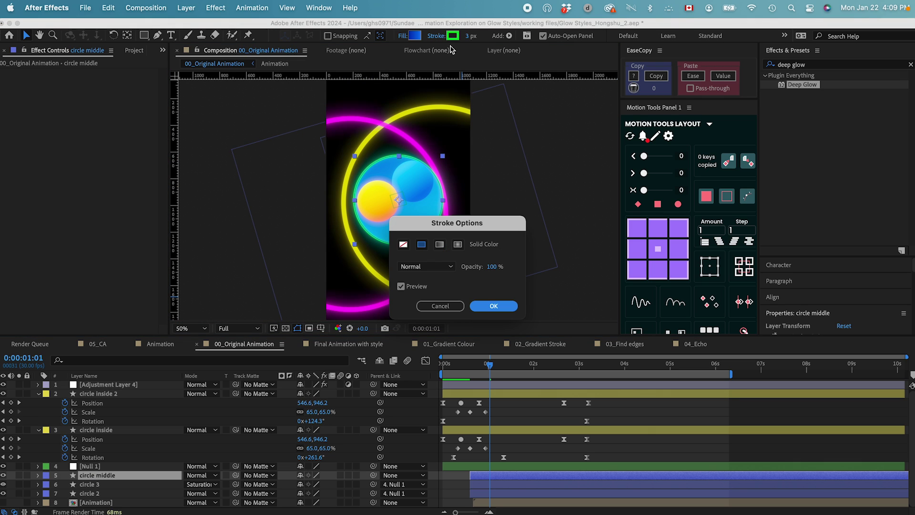
{"action": "left_click", "coordinate": [403, 244]}
{"action": "left_click", "coordinate": [494, 306]}
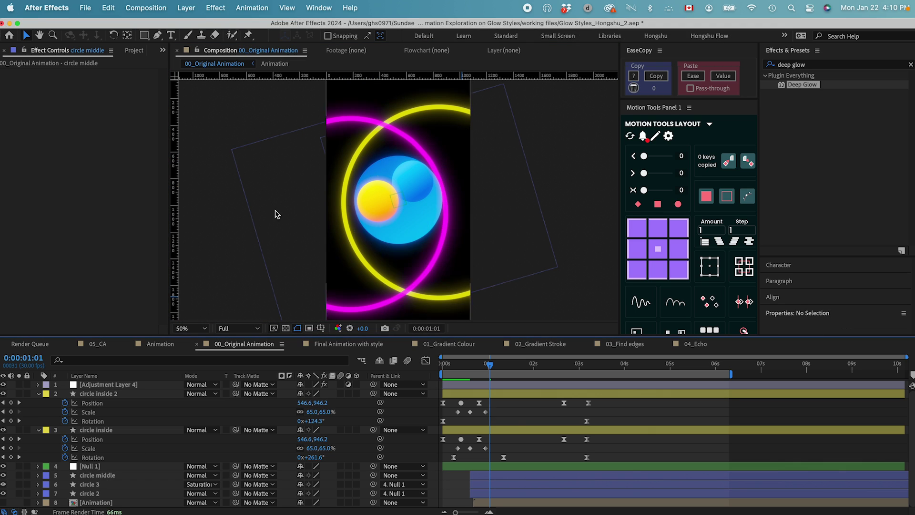
- Give the circle 3 layer a linear gradient fill
{"action": "left_click", "coordinate": [134, 50]}
{"action": "left_click", "coordinate": [85, 484]}
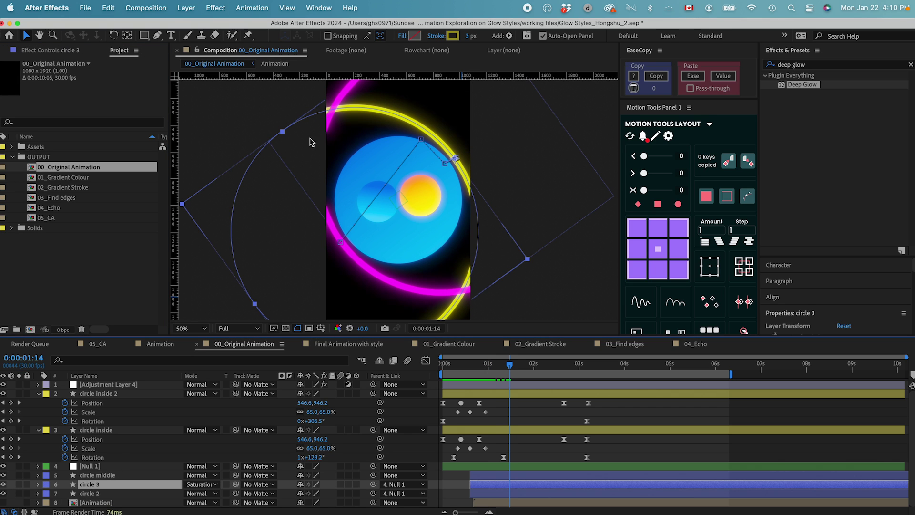
{"action": "left_click", "coordinate": [406, 40]}
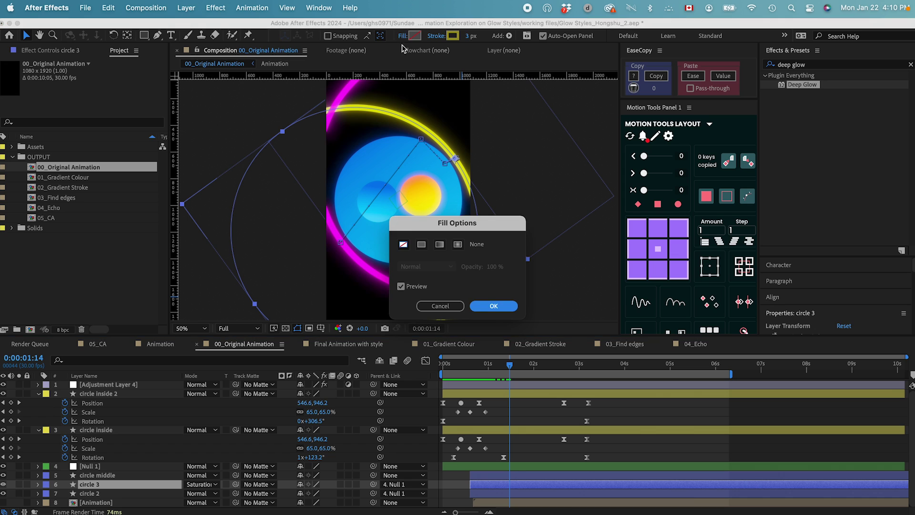
{"action": "left_click", "coordinate": [440, 244]}
{"action": "left_click", "coordinate": [494, 306]}
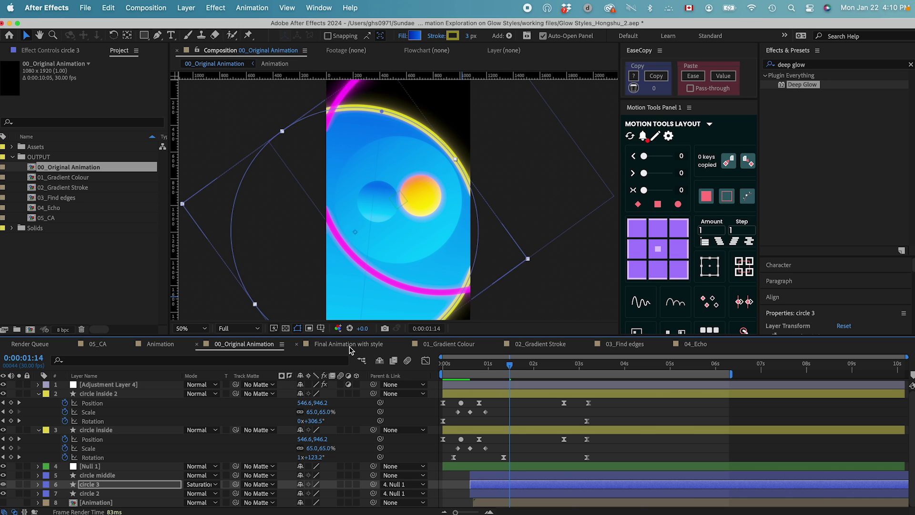
- Recolour the circle 3 gradient with an orange FF5C00 start stop and a yellow FFFD00 end stop
{"action": "left_click", "coordinate": [414, 37]}
{"action": "left_click", "coordinate": [816, 290]}
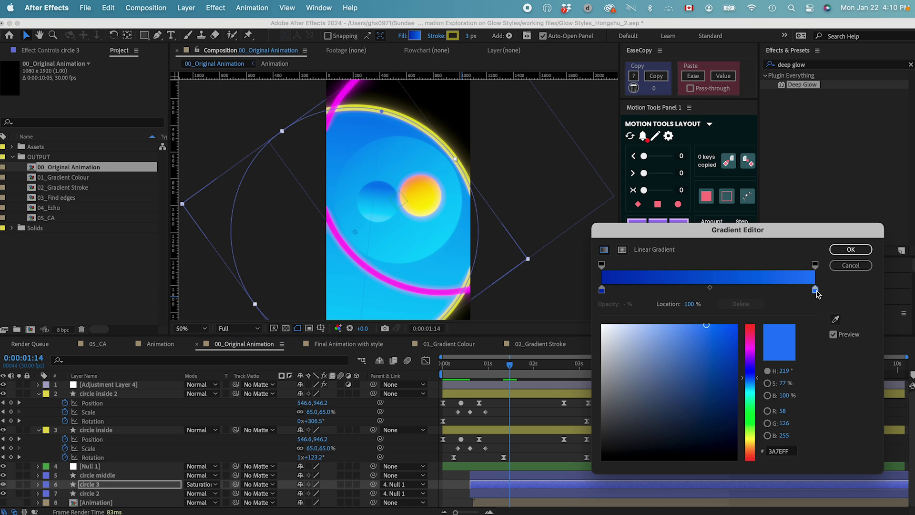
{"action": "left_click_drag", "start_coordinate": [748, 411], "coordinate": [747, 438]}
{"action": "left_click", "coordinate": [736, 326]}
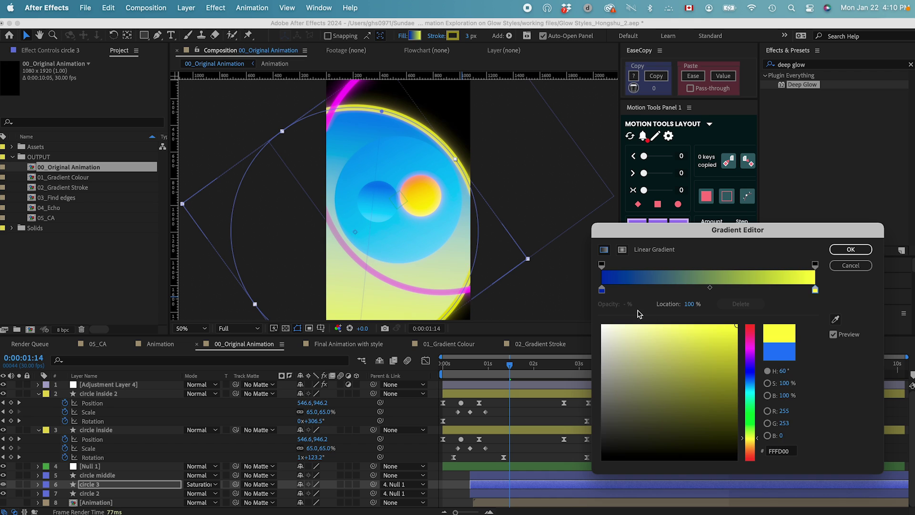
{"action": "left_click", "coordinate": [602, 291]}
{"action": "left_click", "coordinate": [750, 451]}
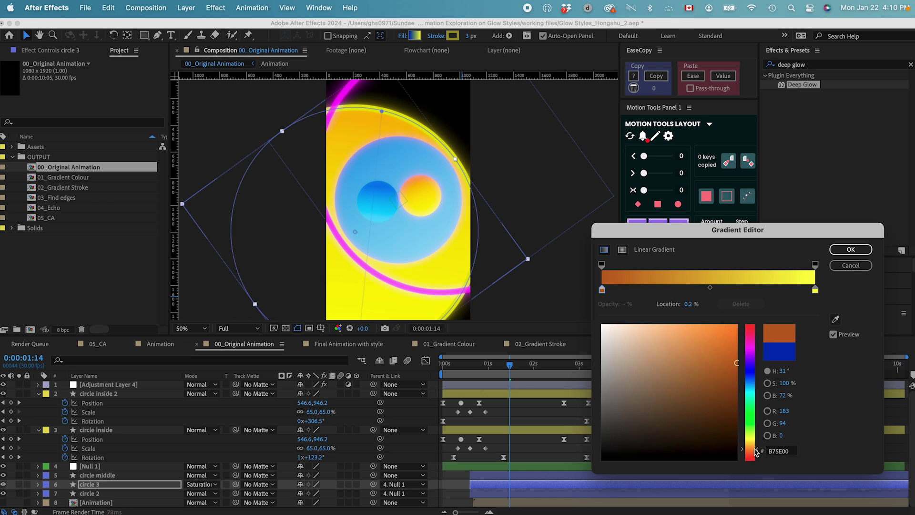
{"action": "left_click_drag", "start_coordinate": [755, 451], "coordinate": [757, 453]}
{"action": "left_click", "coordinate": [737, 325]}
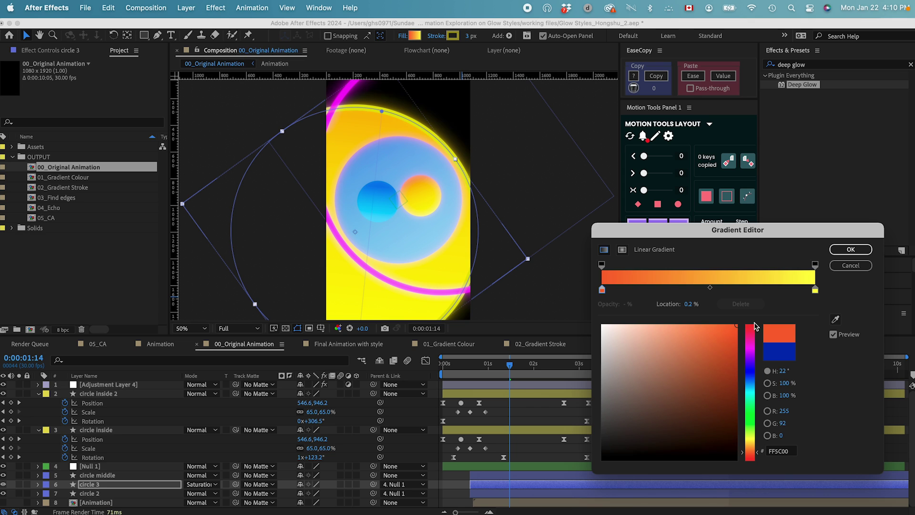
{"action": "left_click", "coordinate": [863, 247]}
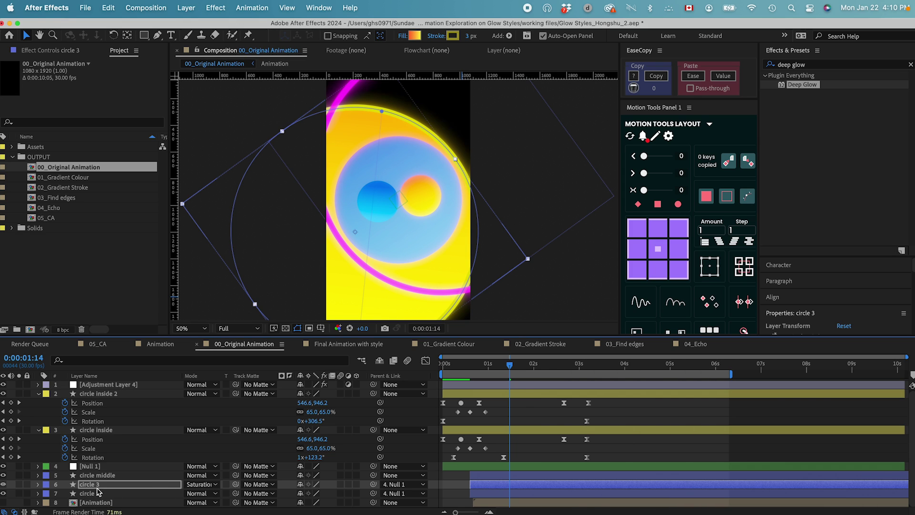
- Remove the yellow stroke from the circle 3 layer by setting its stroke to None
{"action": "left_click", "coordinate": [90, 493]}
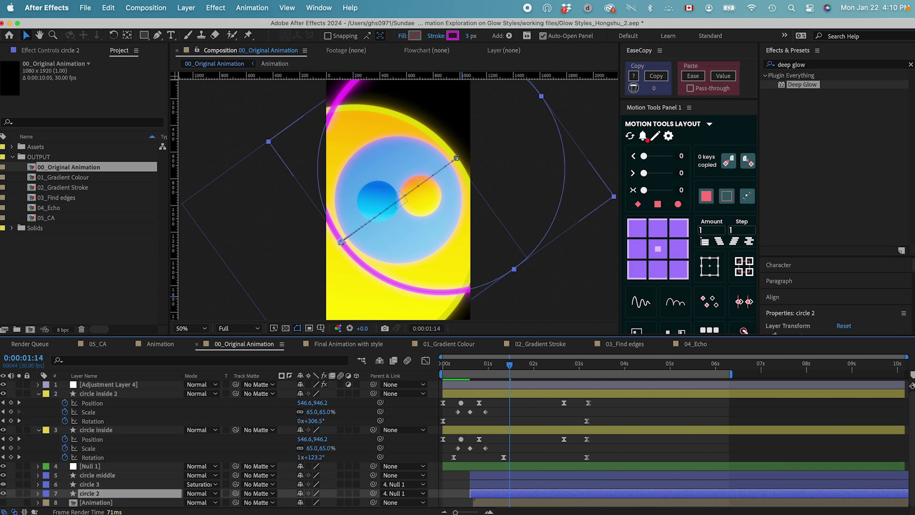
{"action": "left_click", "coordinate": [91, 484]}
{"action": "left_click", "coordinate": [441, 38]}
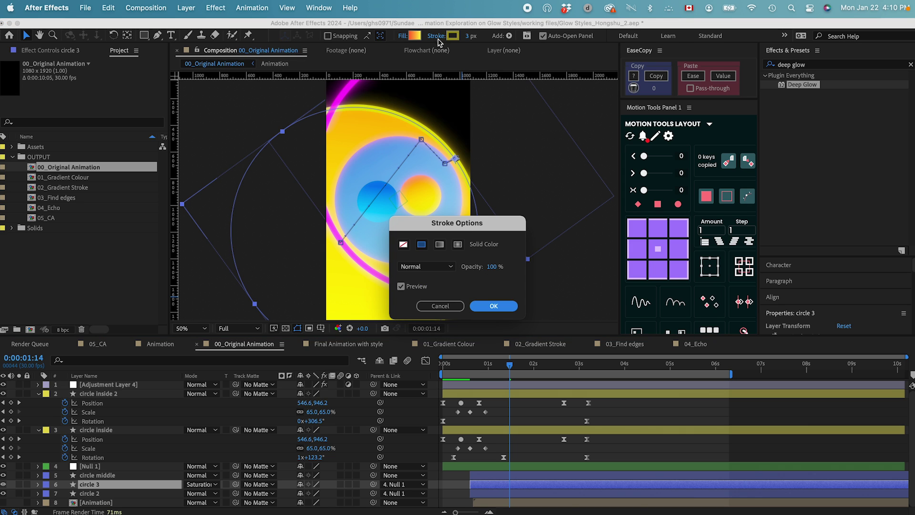
{"action": "left_click", "coordinate": [403, 244]}
{"action": "left_click", "coordinate": [494, 305]}
- Give the circle 2 layer a linear gradient fill
{"action": "key", "text": "ctrl+Down"}
{"action": "left_click", "coordinate": [401, 37]}
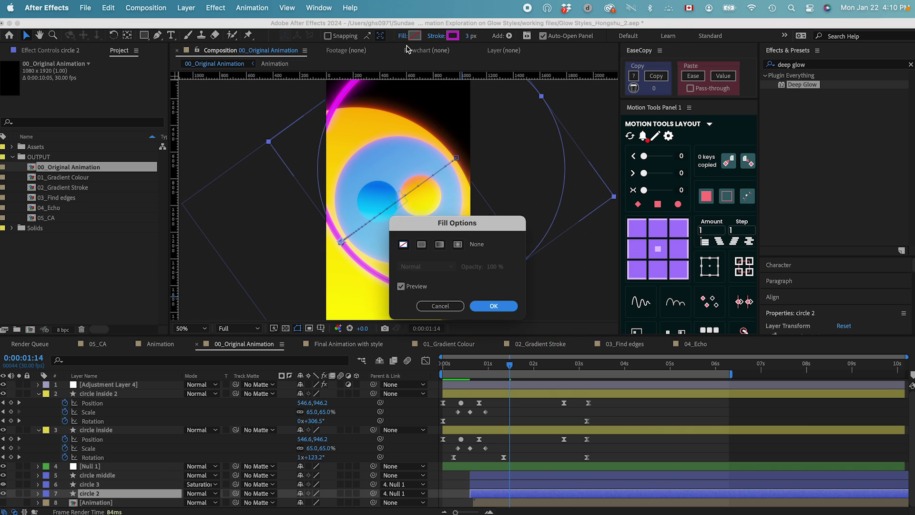
{"action": "left_click", "coordinate": [439, 244]}
{"action": "left_click", "coordinate": [494, 306]}
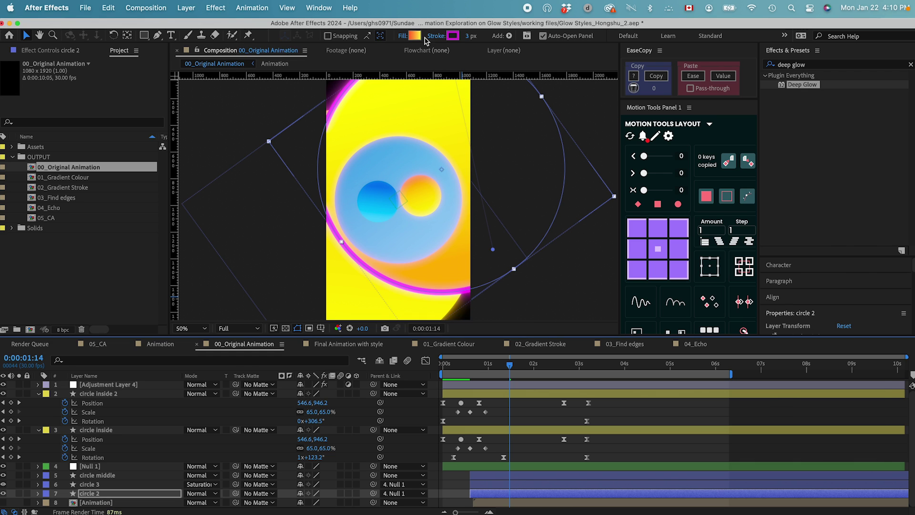
- Recolour the circle 2 gradient with a magenta E800FF start stop and shift the yellow end stop to a pink-magenta hue
{"action": "left_click", "coordinate": [415, 36]}
{"action": "left_click", "coordinate": [751, 355]}
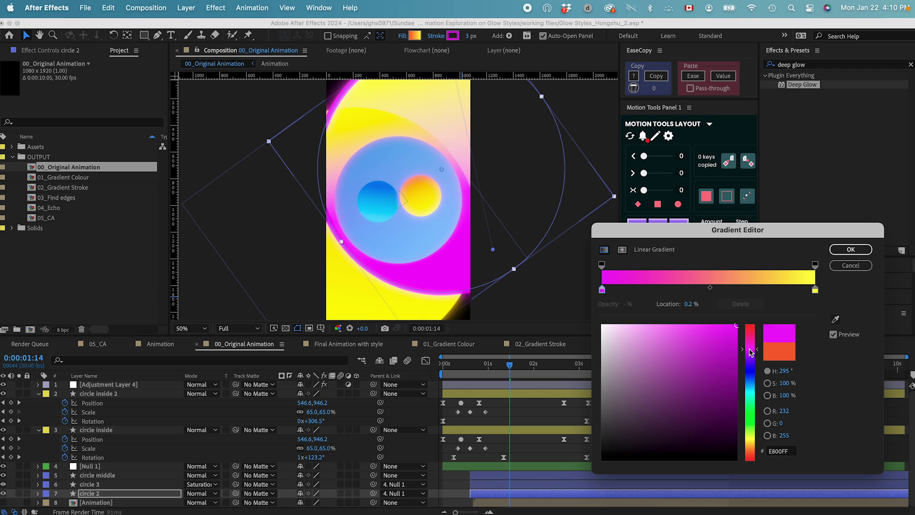
{"action": "left_click", "coordinate": [816, 290]}
{"action": "left_click_drag", "start_coordinate": [746, 360], "coordinate": [750, 340]}
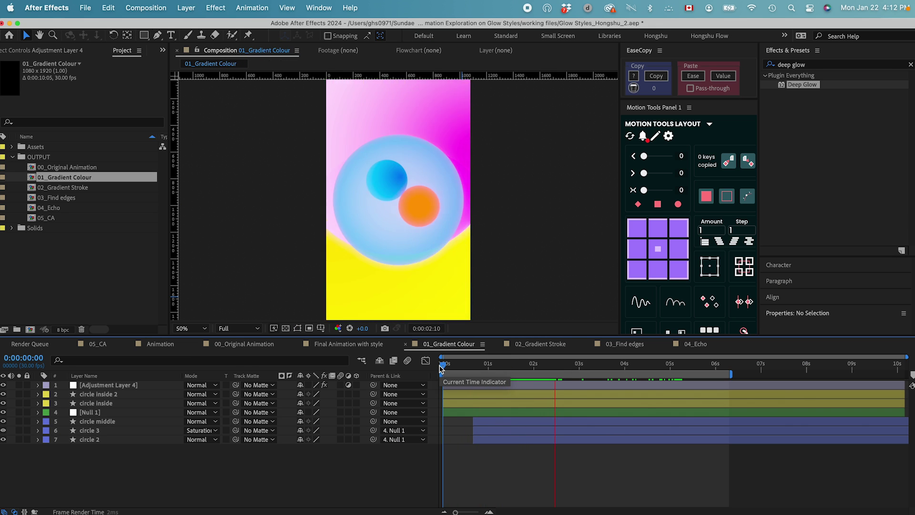
- Hide Adjustment Layer 4 in the 01_Gradient Colour composition and preview the animation from the start without the glow
{"action": "key", "text": "space"}
{"action": "left_click", "coordinate": [103, 386]}
{"action": "left_click", "coordinate": [3, 385]}
{"action": "key", "text": "Home"}
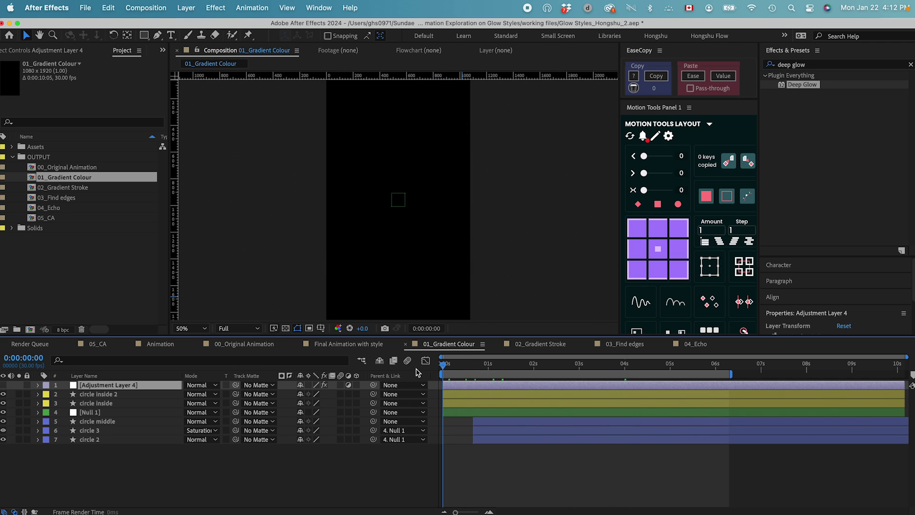
{"action": "key", "text": "space"}
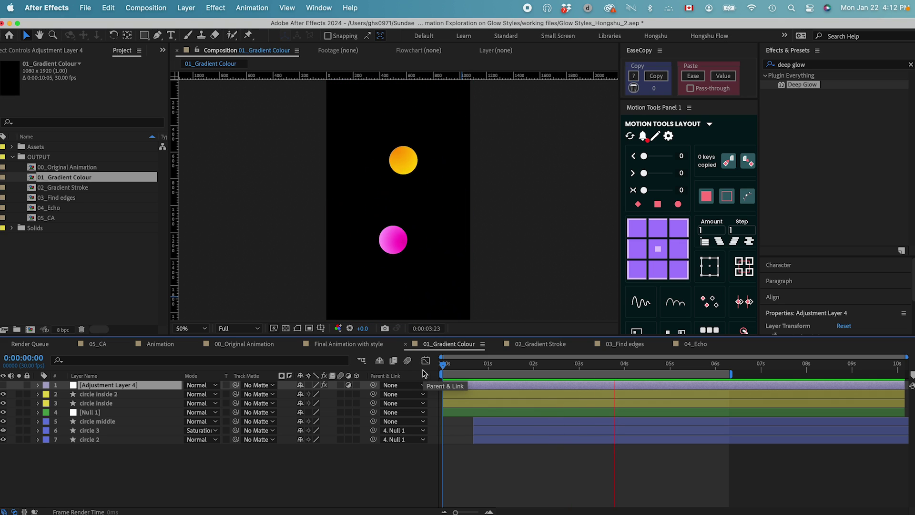
{"action": "key", "text": "space"}
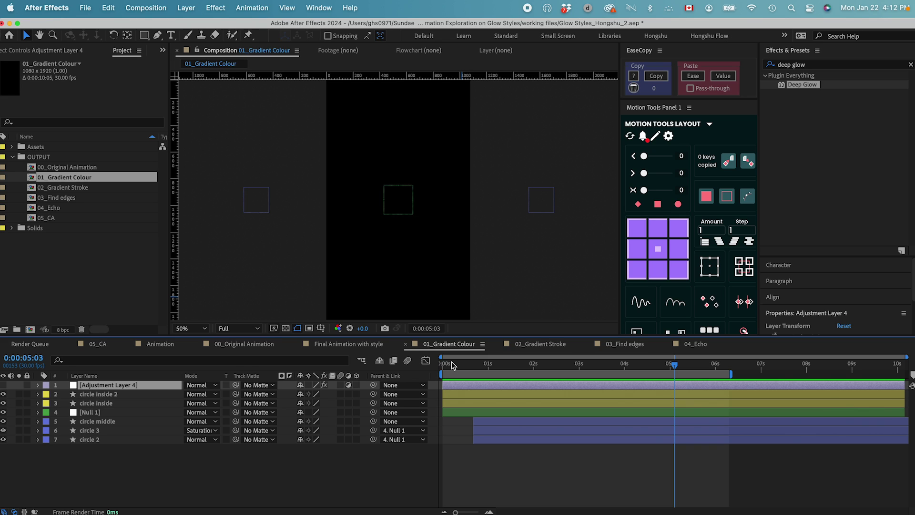
- Give the circle inside 2 layer a linear gradient stroke
{"action": "left_click", "coordinate": [101, 395]}
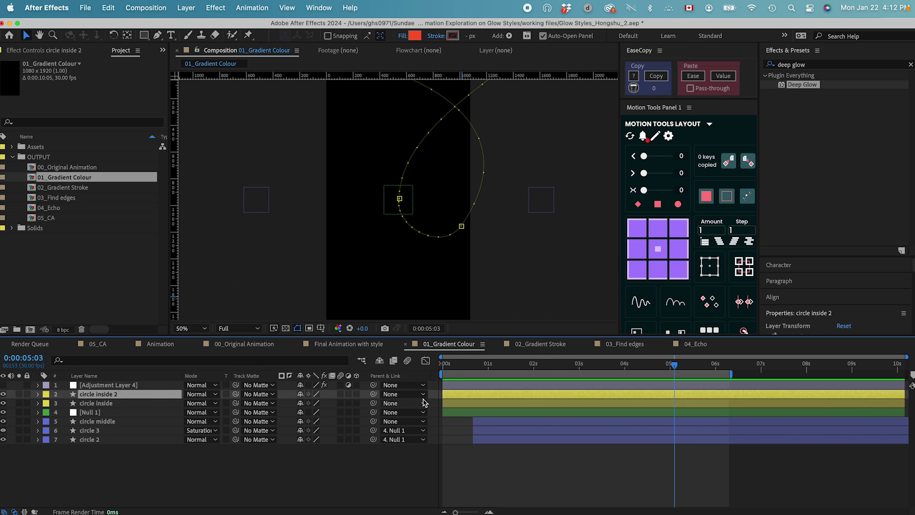
{"action": "left_click", "coordinate": [489, 364]}
{"action": "key", "text": "equal"}
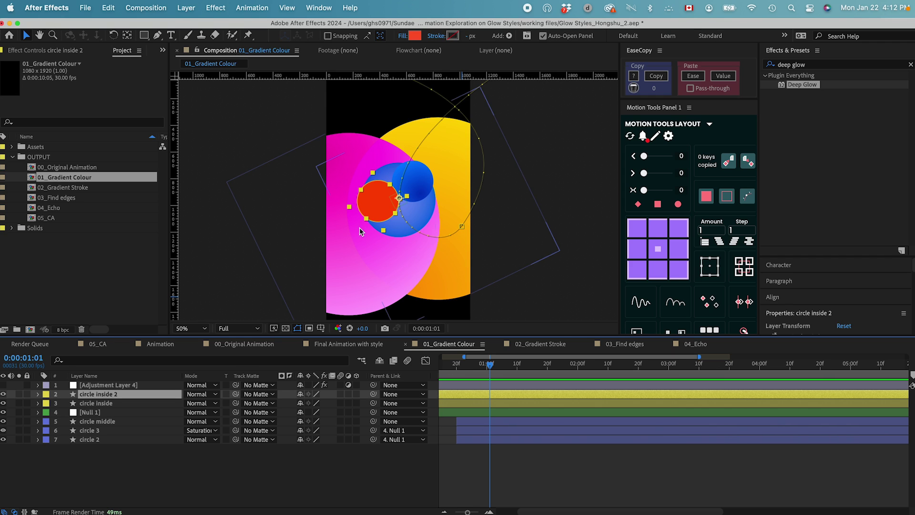
{"action": "key", "text": "period"}
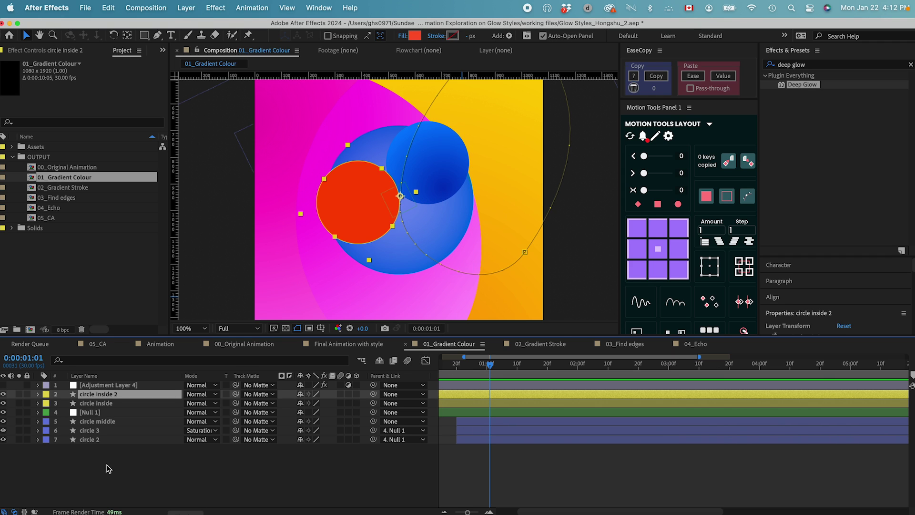
{"action": "left_click", "coordinate": [435, 37]}
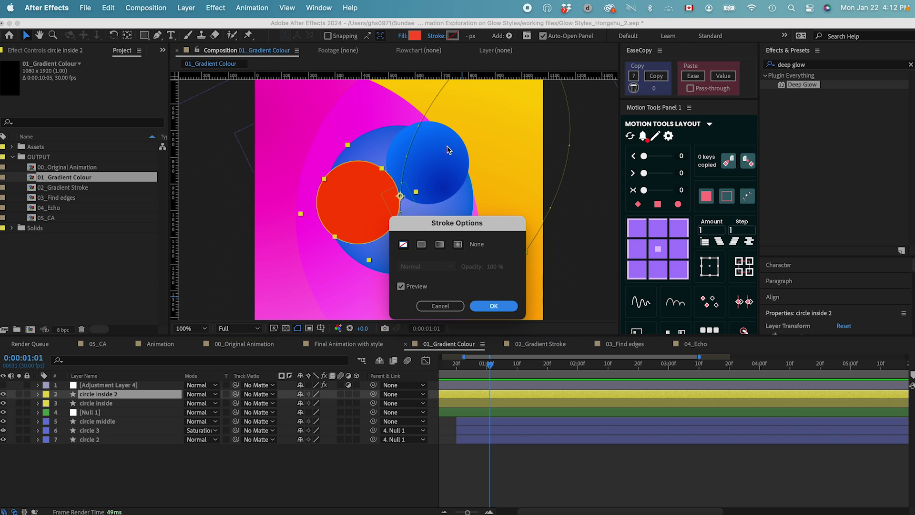
{"action": "left_click", "coordinate": [439, 247]}
{"action": "left_click", "coordinate": [494, 306]}
- Add a green 15F307 middle stop to the circle inside 2 stroke gradient and recolour its start stop to cyan 07F3F1
{"action": "left_click", "coordinate": [452, 36]}
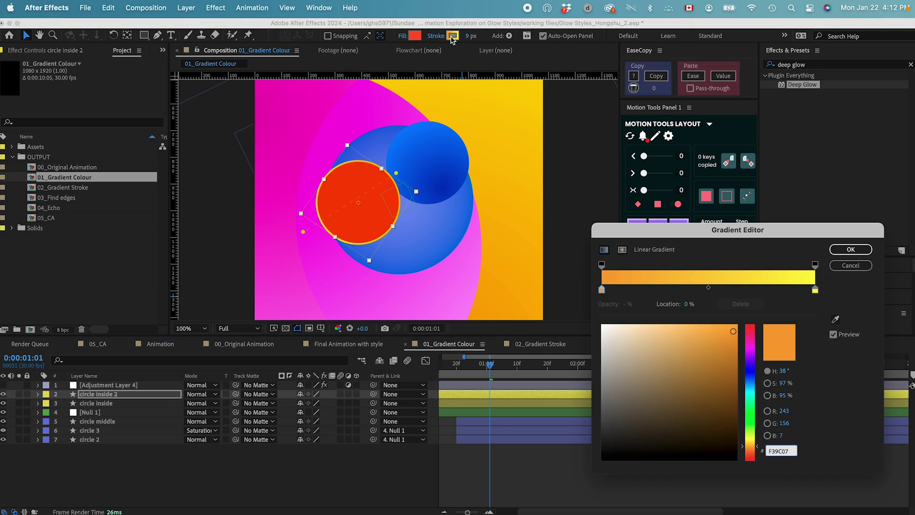
{"action": "left_click", "coordinate": [602, 290]}
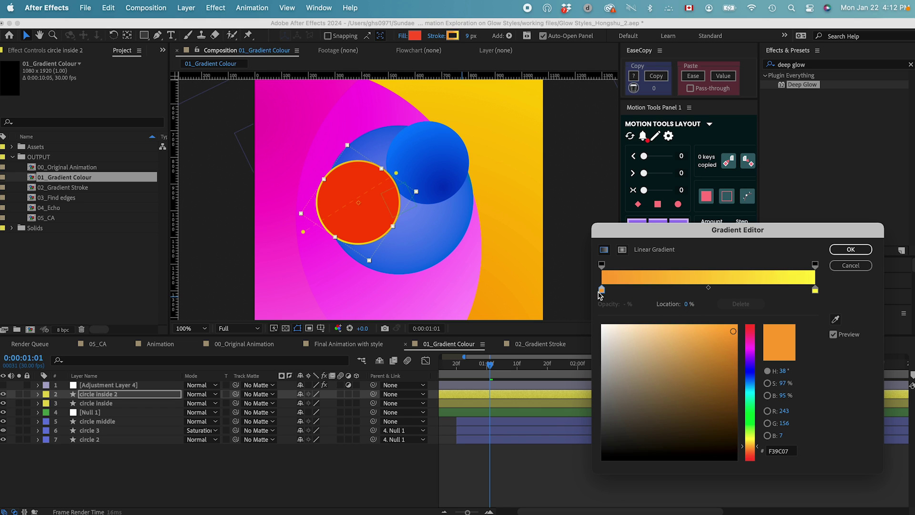
{"action": "left_click", "coordinate": [754, 418]}
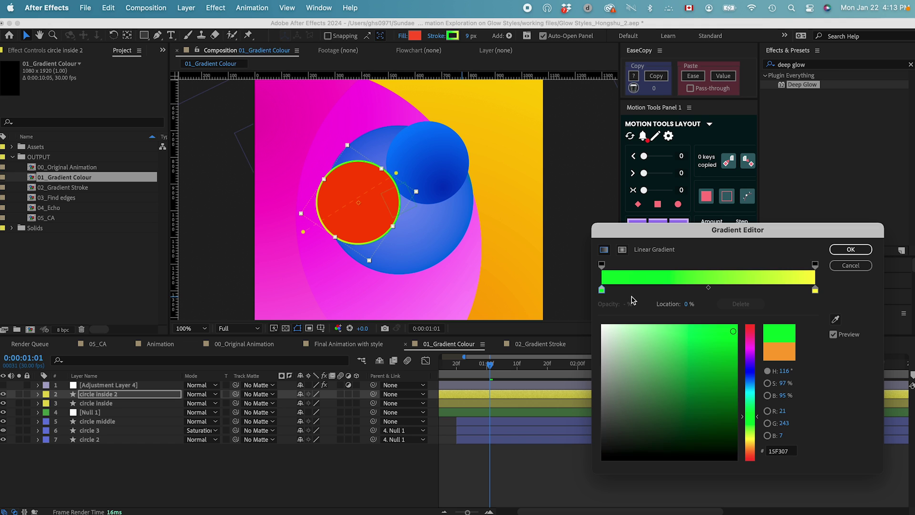
{"action": "left_click", "coordinate": [700, 289]}
{"action": "left_click", "coordinate": [600, 290]}
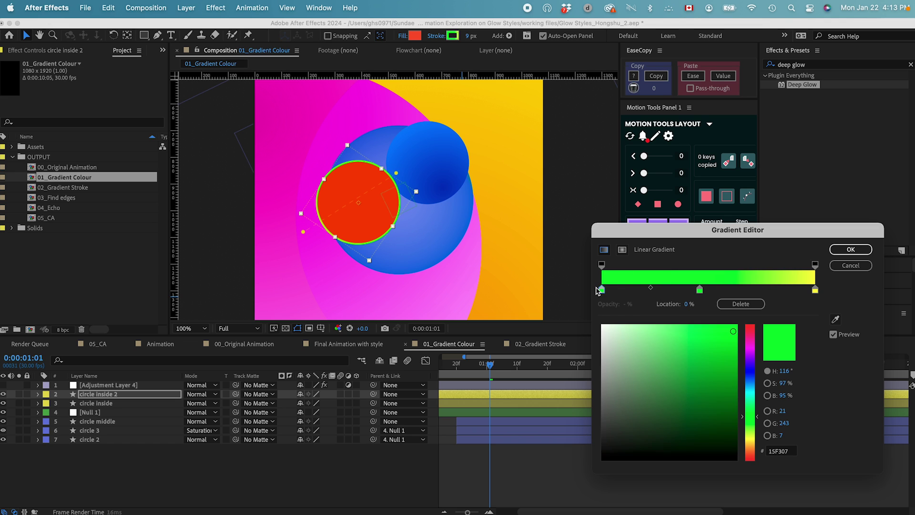
{"action": "left_click_drag", "start_coordinate": [754, 423], "coordinate": [754, 386]}
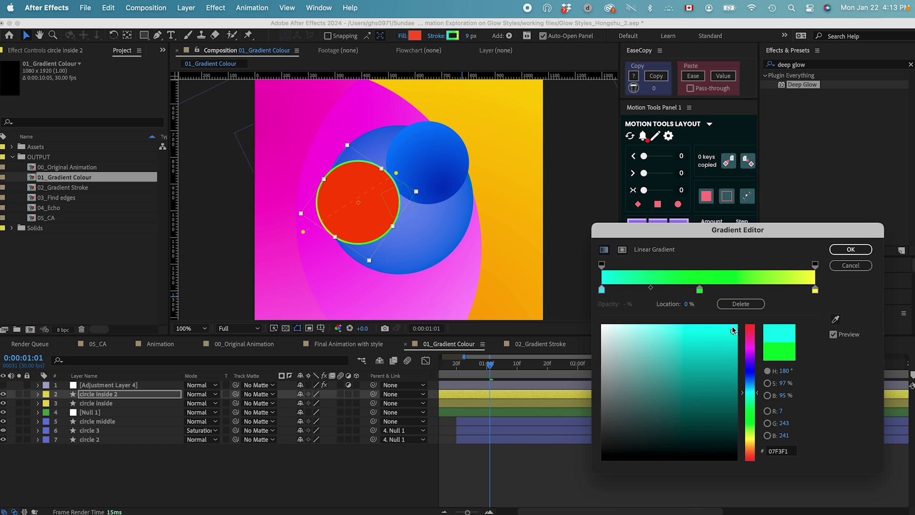
- Place the green stop of the stroke gradient at 50.7% and lighten its colour to 58FA4E
{"action": "left_click_drag", "start_coordinate": [700, 289], "coordinate": [711, 291]}
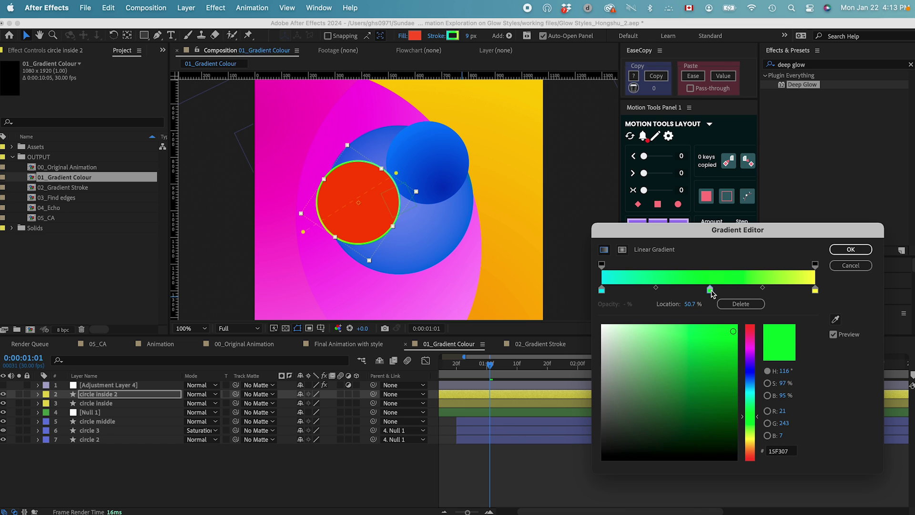
{"action": "left_click_drag", "start_coordinate": [729, 344], "coordinate": [696, 327]}
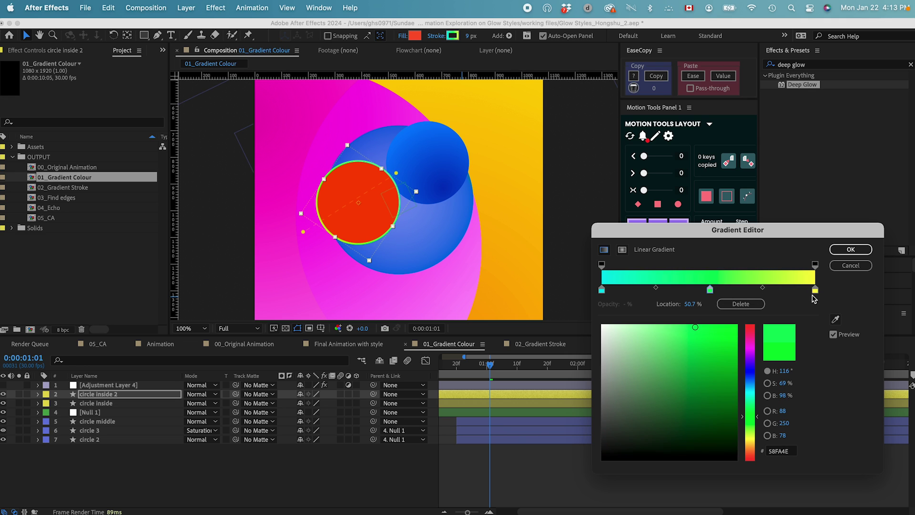
{"action": "left_click", "coordinate": [850, 250]}
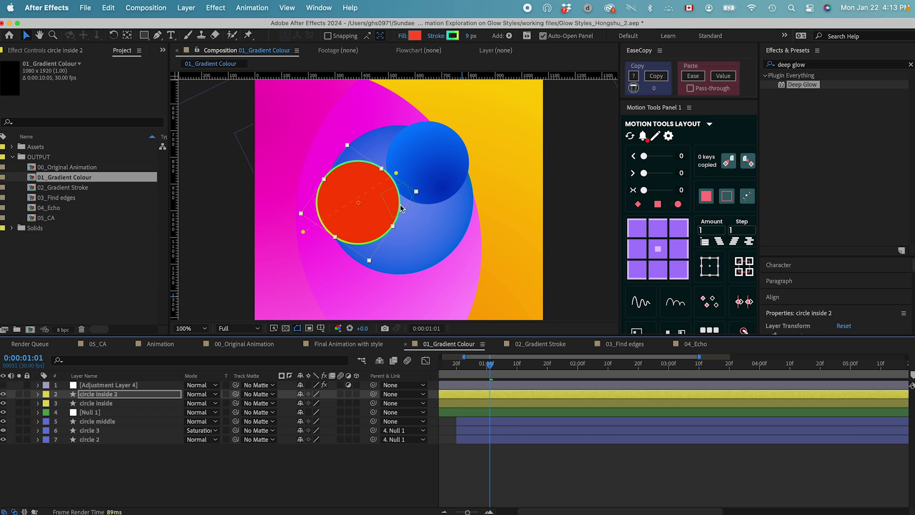
- Set the stroke width of the circle inside 2 layer to 3 px
{"action": "left_click", "coordinate": [471, 36]}
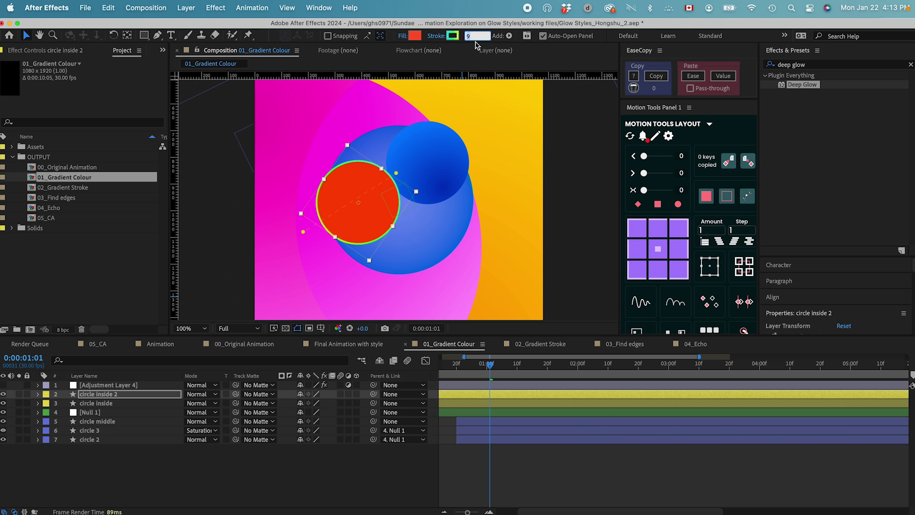
{"action": "key", "text": "Return"}
{"action": "left_click", "coordinate": [221, 491]}
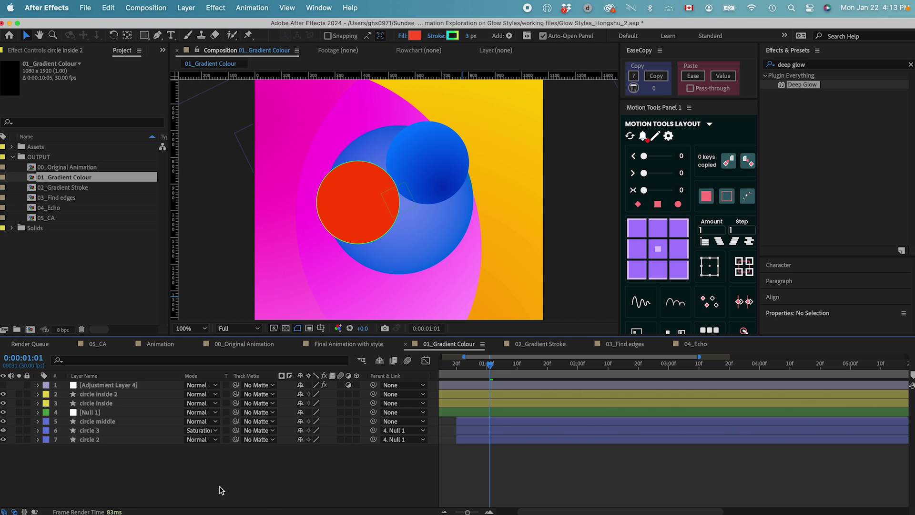
- Reposition the stroke gradient's start and end points around the red circle to make its direction steeper
{"action": "left_click", "coordinate": [106, 395]}
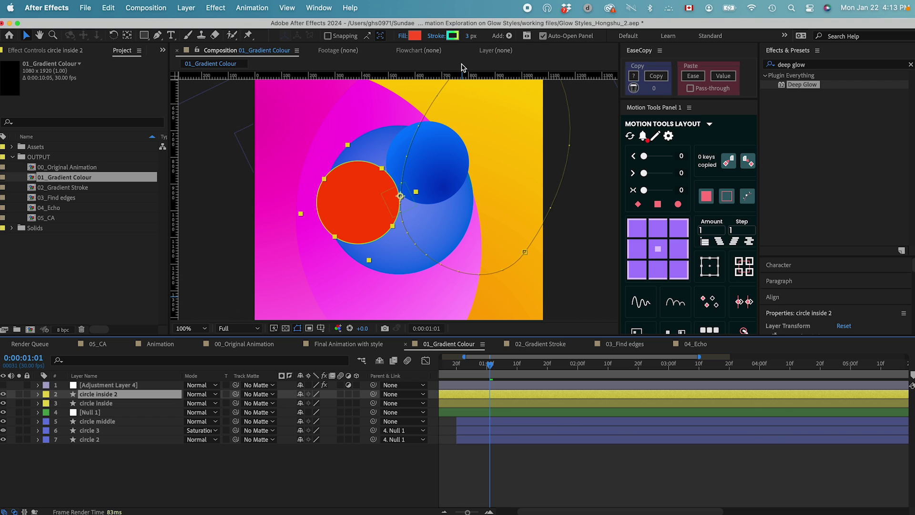
{"action": "left_click", "coordinate": [453, 35]}
{"action": "left_click", "coordinate": [846, 249]}
{"action": "key", "text": "period"}
{"action": "left_click_drag", "start_coordinate": [261, 237], "coordinate": [263, 246]}
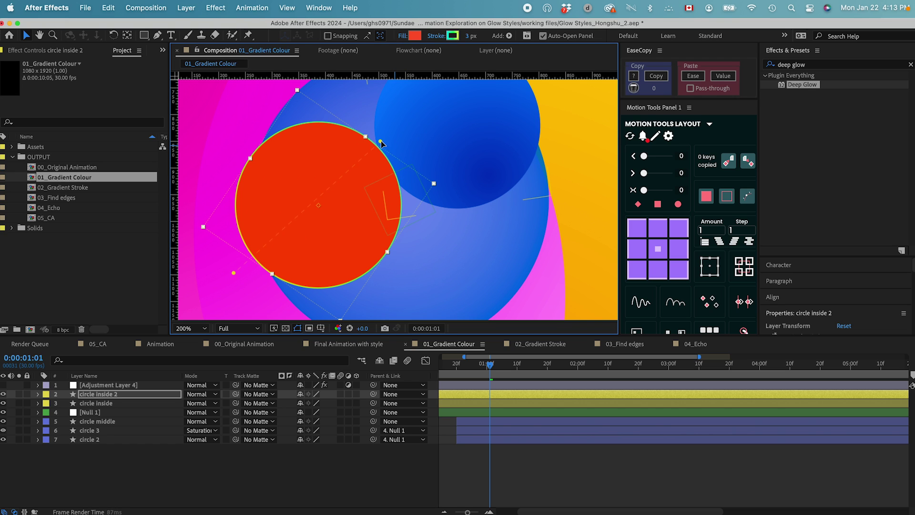
- Show Adjustment Layer 4 again and check the glow on the circle inside 2 stroke
{"action": "left_click", "coordinate": [3, 385]}
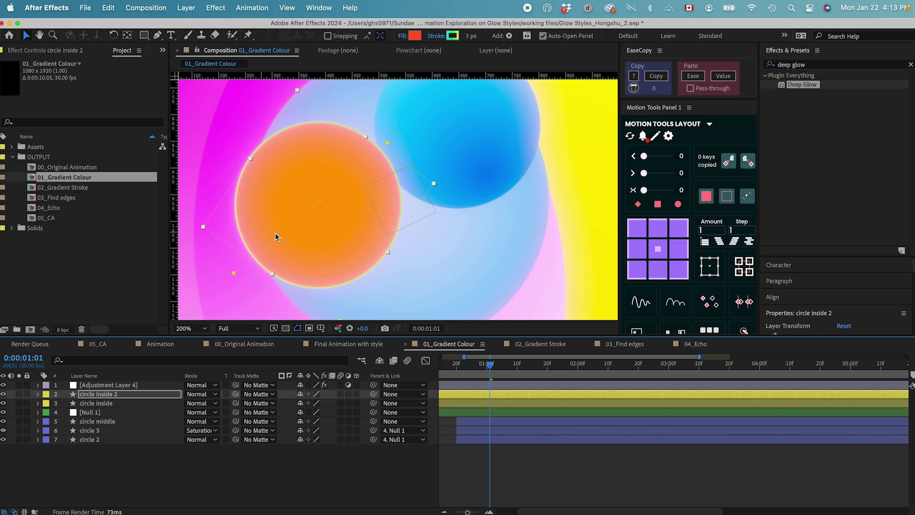
{"action": "left_click", "coordinate": [296, 205]}
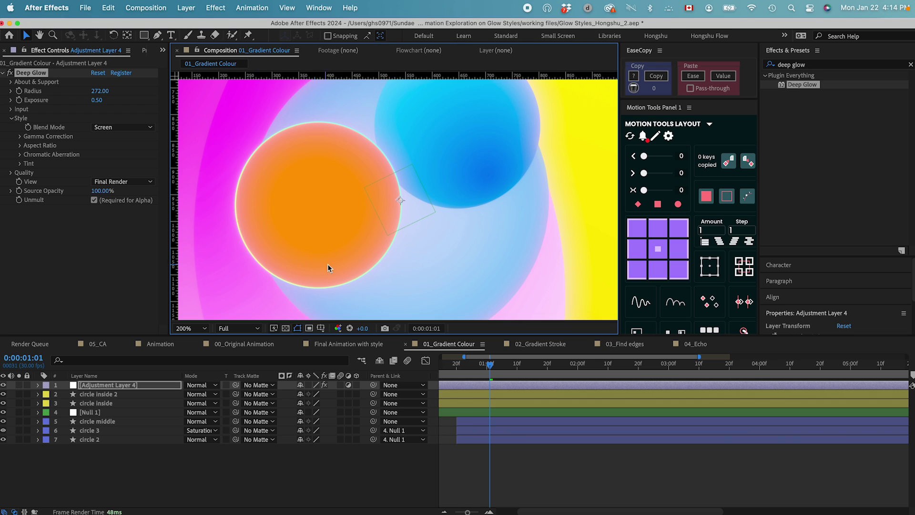
{"action": "left_click", "coordinate": [122, 395]}
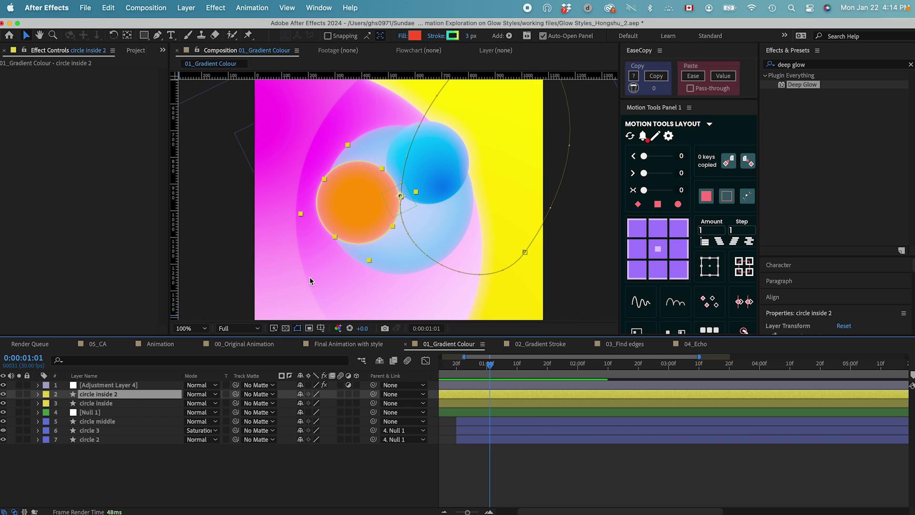
- Give the circle inside layer a linear gradient stroke as well
{"action": "left_click", "coordinate": [135, 403]}
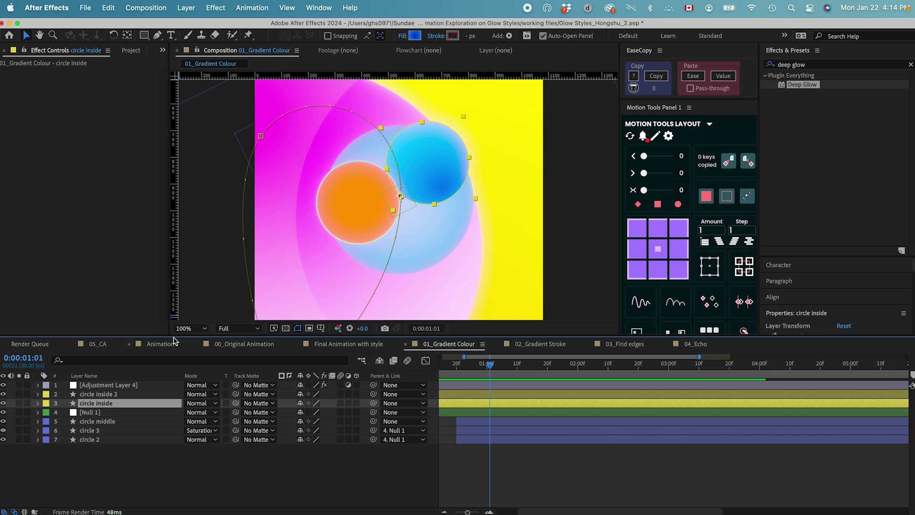
{"action": "left_click", "coordinate": [437, 39]}
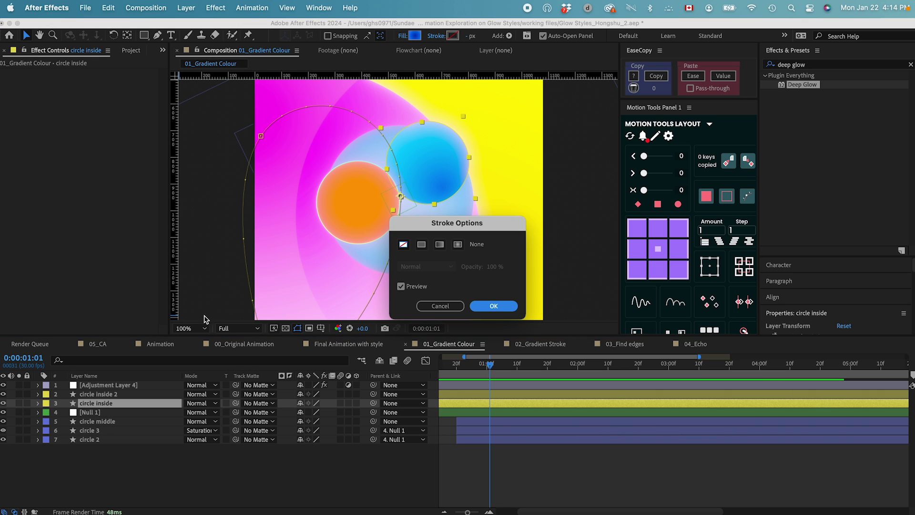
{"action": "left_click", "coordinate": [439, 244]}
{"action": "key", "text": "Return"}
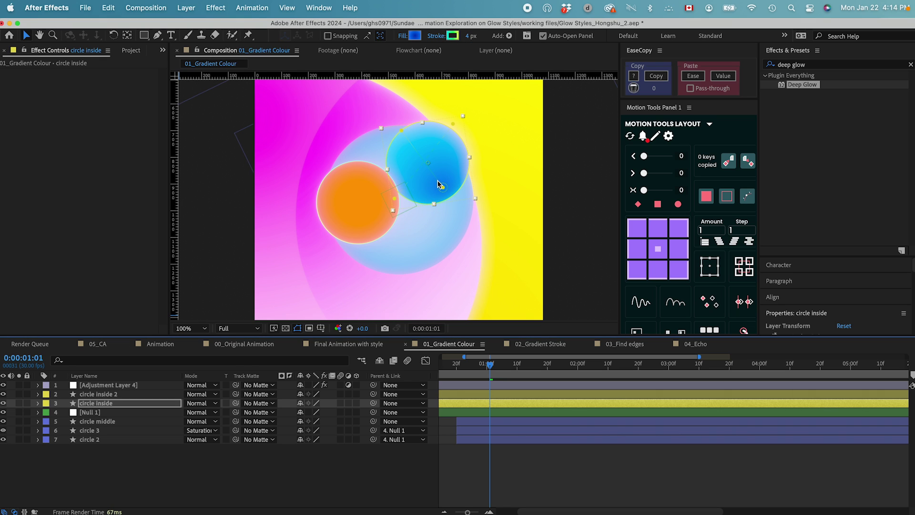
{"action": "key", "text": "Return"}
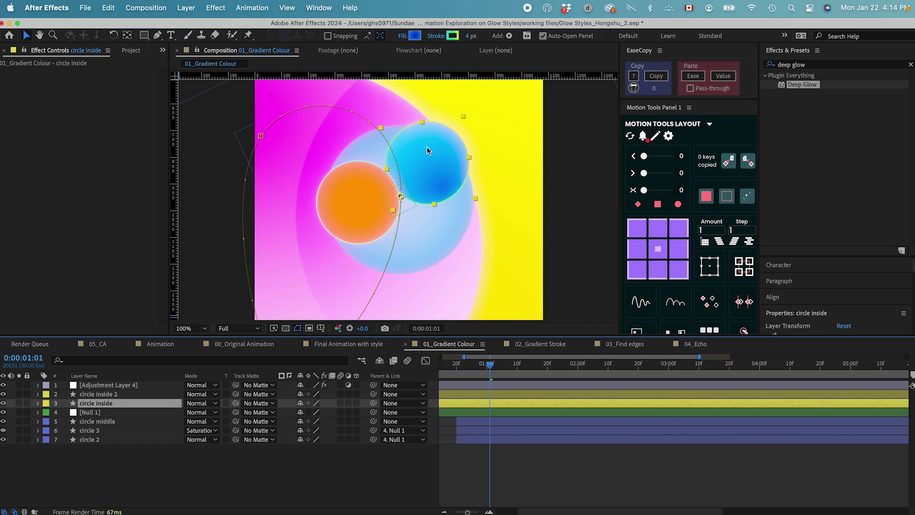
{"action": "left_click", "coordinate": [286, 474]}
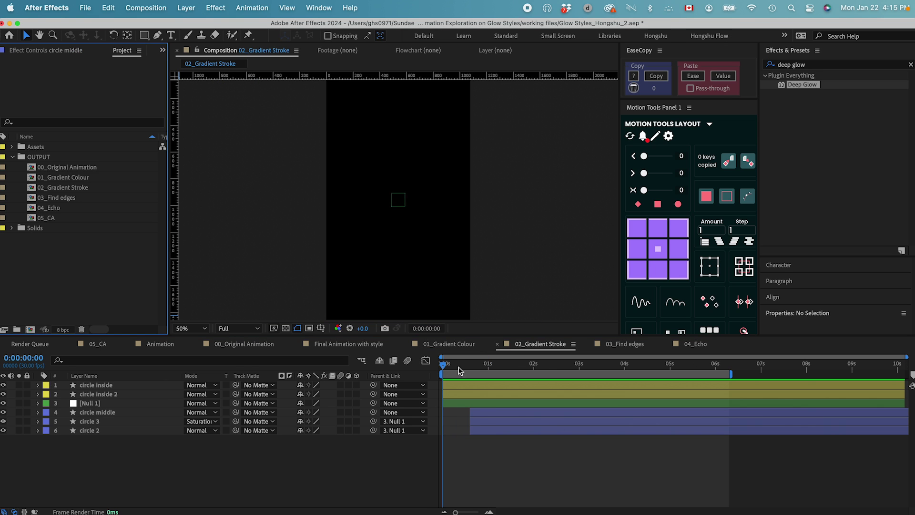
- Preview the animation in the 02_Gradient Stroke composition from the start
{"action": "key", "text": "space"}
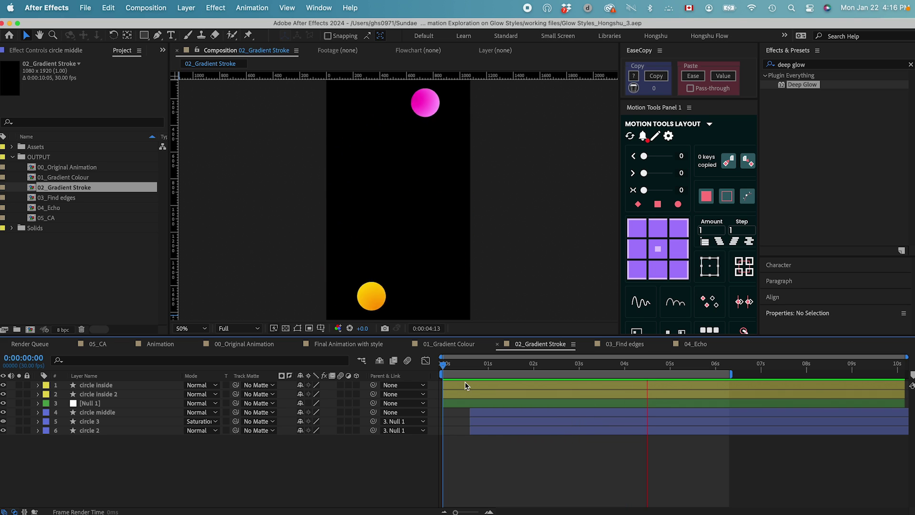
{"action": "key", "text": "space"}
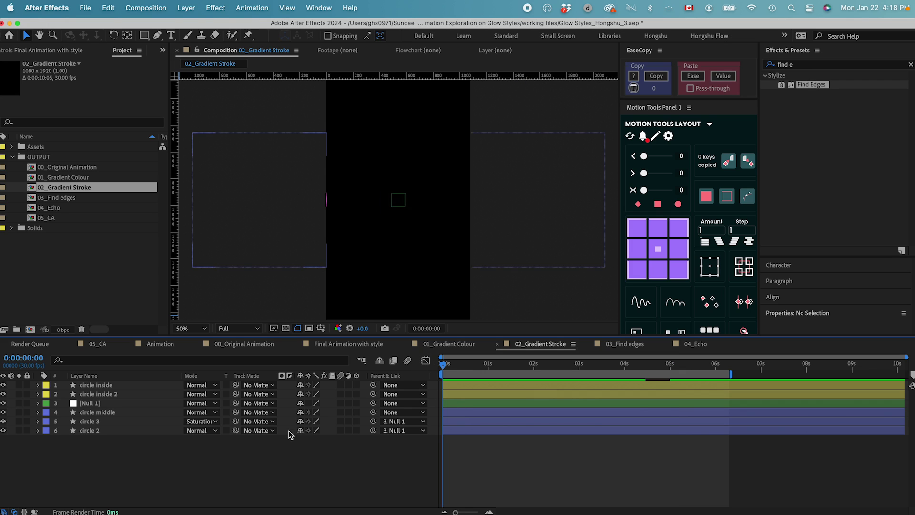
- Pre-compose Null 1, circle middle, circle 3 and circle 2 into a new composition named Circles, moving all attributes
{"action": "left_click", "coordinate": [98, 431]}
{"action": "left_click", "coordinate": [90, 403], "text": "shift"}
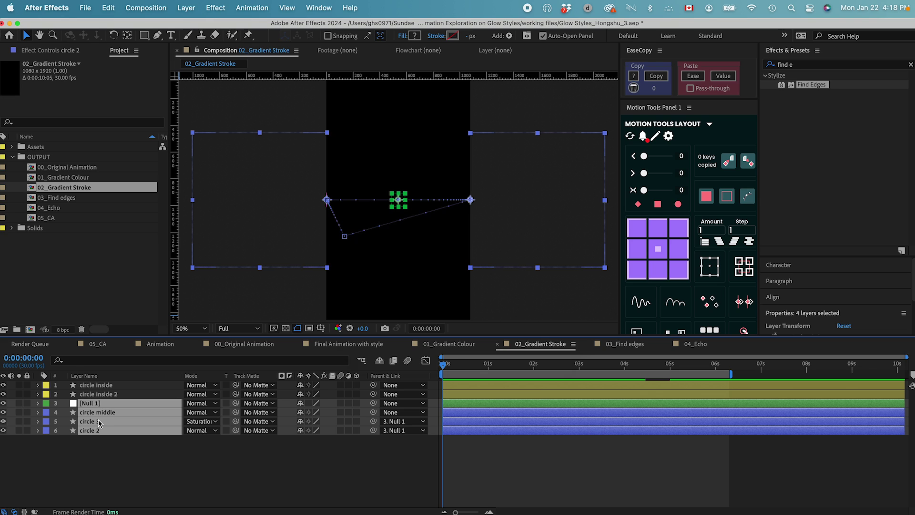
{"action": "key", "text": "super+shift+c"}
{"action": "type", "text": "Circles"}
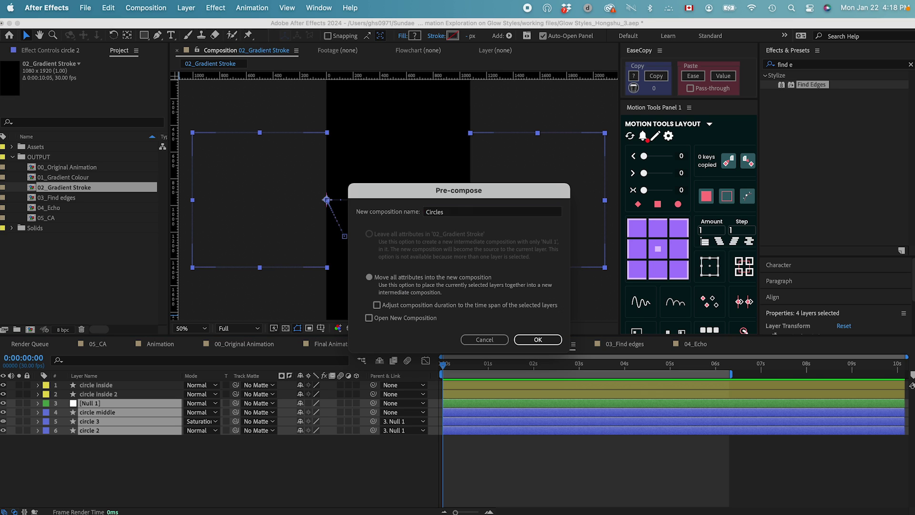
{"action": "key", "text": "Return"}
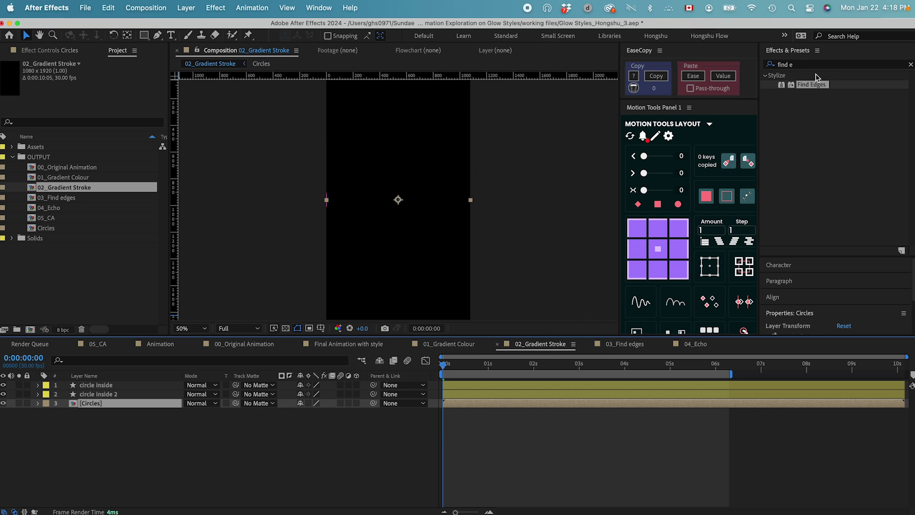
- Apply an inverted Find Edges effect to the Circles layer and check the outlines at 0:00:01:09
{"action": "left_click", "coordinate": [759, 64]}
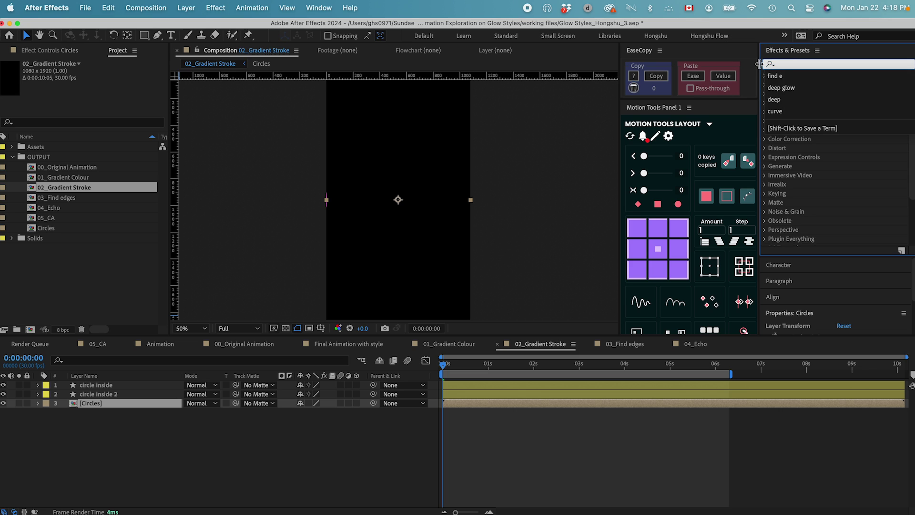
{"action": "type", "text": "find"}
{"action": "double_click", "coordinate": [815, 86]}
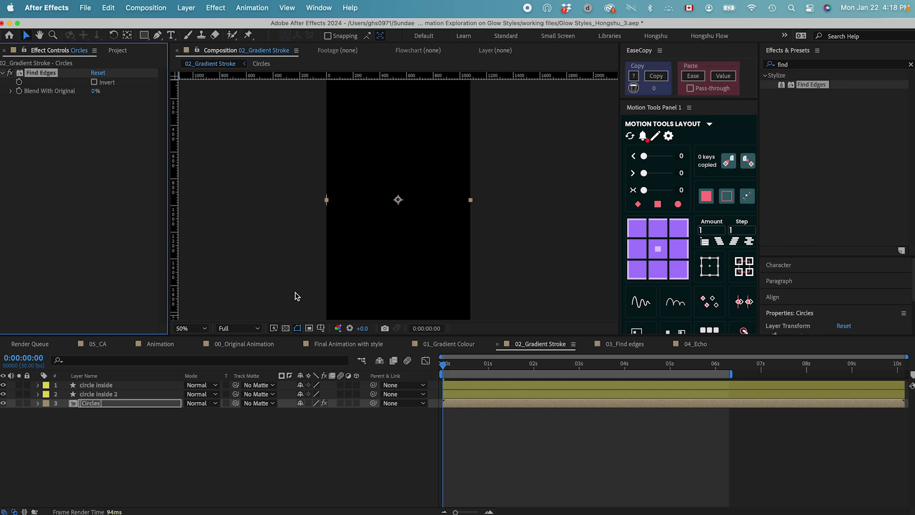
{"action": "left_click", "coordinate": [94, 82]}
{"action": "left_click_drag", "start_coordinate": [447, 367], "coordinate": [503, 367]}
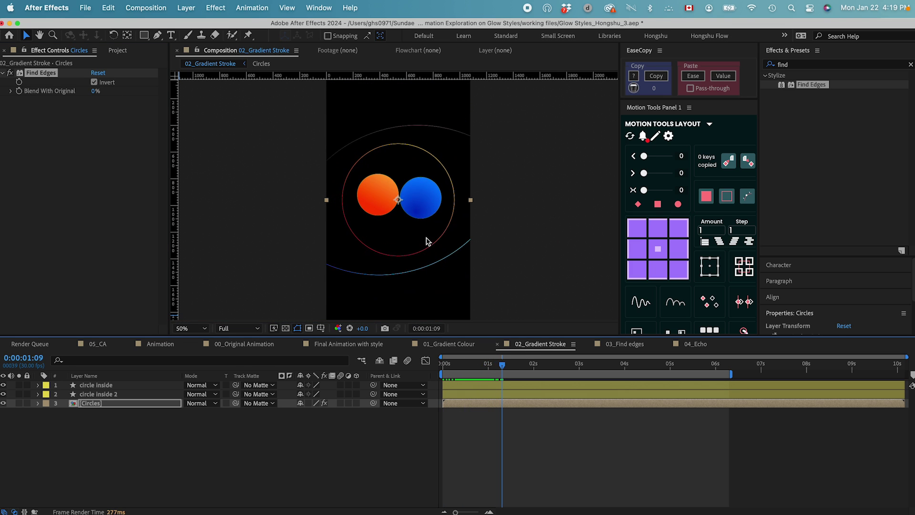
- Add a new adjustment layer directly above the Circles layer in the 02_Gradient Stroke composition
{"action": "left_click", "coordinate": [95, 405]}
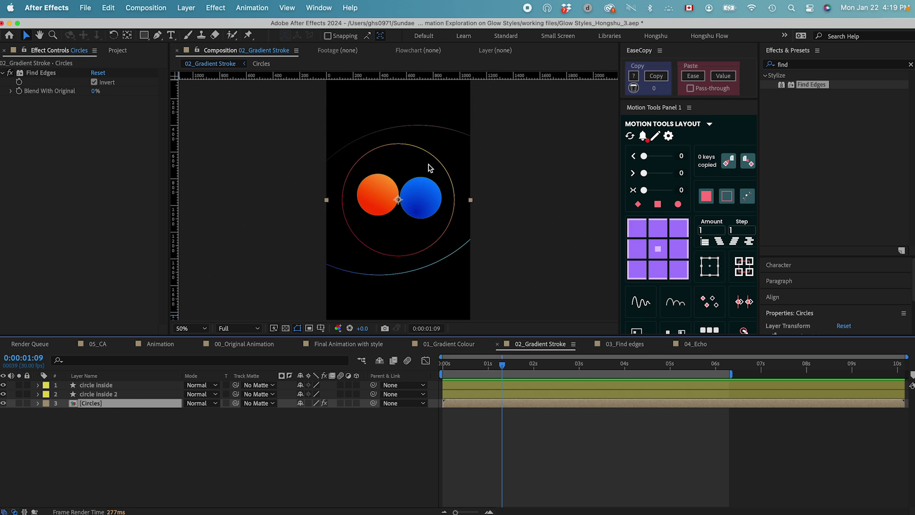
{"action": "left_click", "coordinate": [186, 8]}
{"action": "mouse_move", "coordinate": [192, 26]}
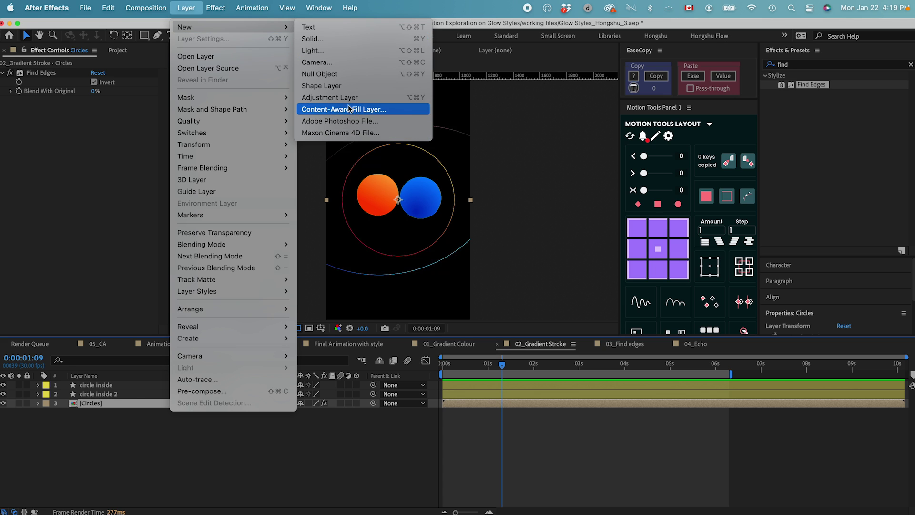
{"action": "left_click", "coordinate": [329, 97]}
- Apply the Deep Glow effect to the adjustment layer and move it to the top of the layer stack
{"action": "left_click", "coordinate": [797, 64]}
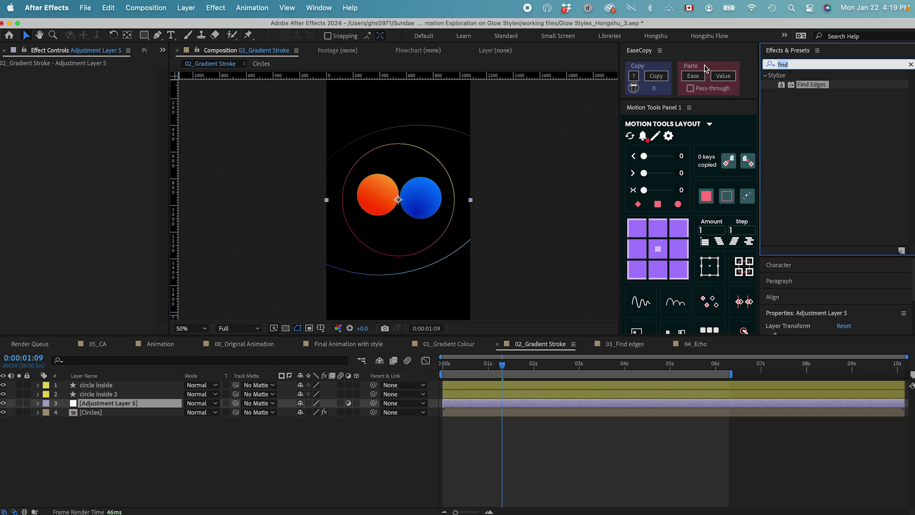
{"action": "type", "text": "deep"}
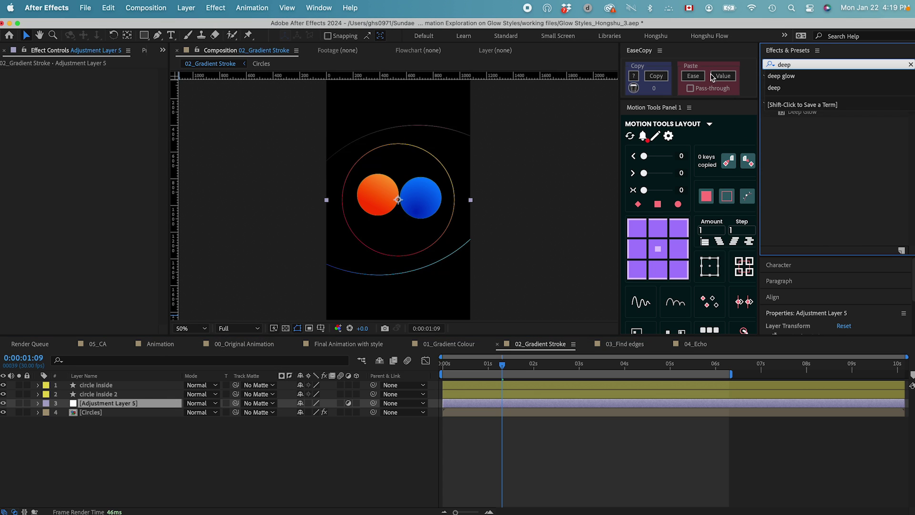
{"action": "left_click", "coordinate": [781, 76]}
{"action": "double_click", "coordinate": [802, 84]}
{"action": "left_click_drag", "start_coordinate": [98, 403], "coordinate": [101, 385]}
- Shift the Circles layer later so it starts at about 0:00:00:17 and preview the timing against the inner circles
{"action": "mouse_move", "coordinate": [465, 370]}
{"action": "left_mouse_down"}
{"action": "mouse_move", "coordinate": [445, 368]}
{"action": "mouse_move", "coordinate": [552, 370]}
{"action": "mouse_move", "coordinate": [438, 374]}
{"action": "mouse_move", "coordinate": [460, 374]}
{"action": "left_mouse_up"}
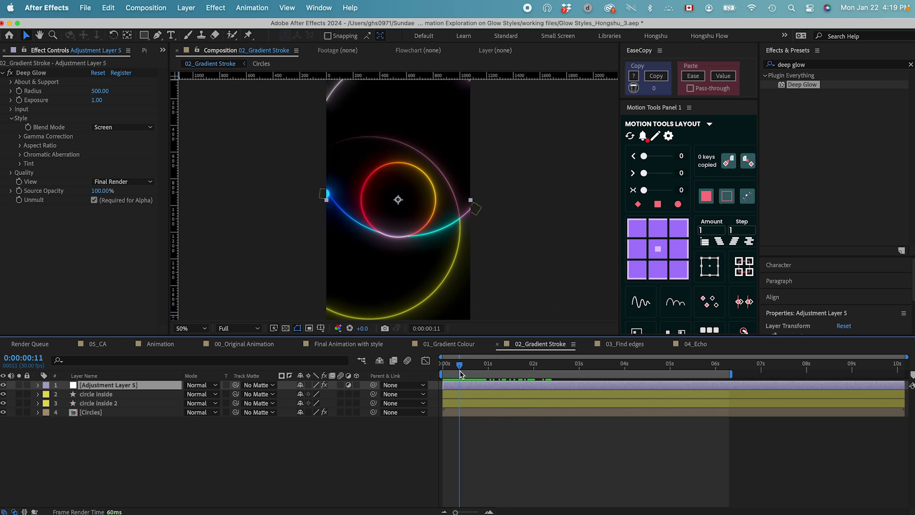
{"action": "left_click_drag", "start_coordinate": [470, 412], "coordinate": [482, 414]}
{"action": "mouse_move", "coordinate": [459, 368]}
{"action": "left_mouse_down"}
{"action": "mouse_move", "coordinate": [481, 367]}
{"action": "mouse_move", "coordinate": [473, 367]}
{"action": "left_mouse_up"}
{"action": "left_click_drag", "start_coordinate": [472, 412], "coordinate": [485, 412]}
{"action": "left_click", "coordinate": [446, 361]}
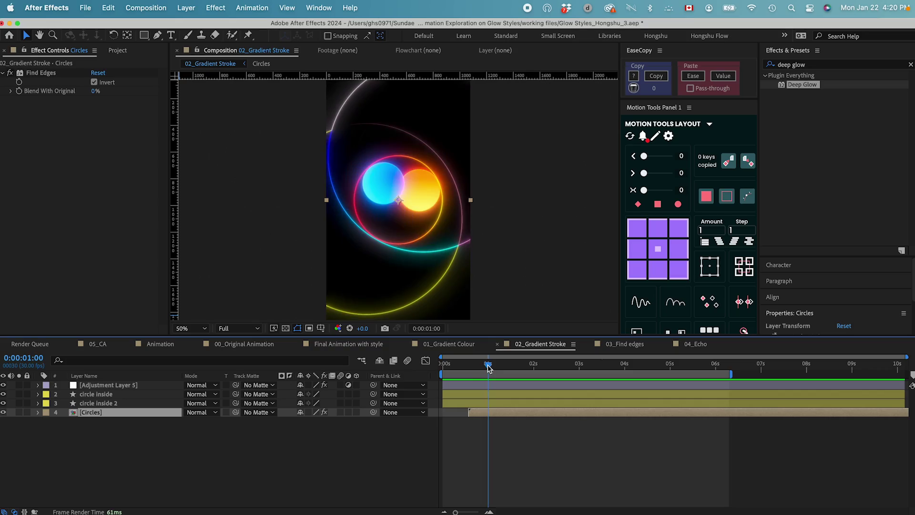
{"action": "mouse_move", "coordinate": [488, 367]}
{"action": "left_mouse_down"}
{"action": "mouse_move", "coordinate": [463, 367]}
{"action": "mouse_move", "coordinate": [492, 371]}
{"action": "left_mouse_up"}
{"action": "key", "text": "space"}
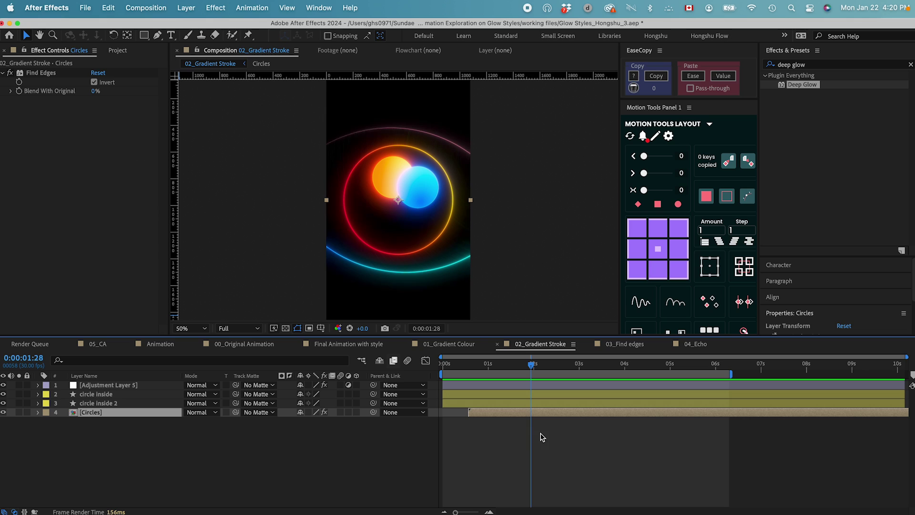
- Duplicate the Circles layer, delete Find Edges from the copy and place the copy below the outlined Circles layer
{"action": "left_click", "coordinate": [487, 420]}
{"action": "left_click", "coordinate": [486, 414]}
{"action": "key", "text": "super+d"}
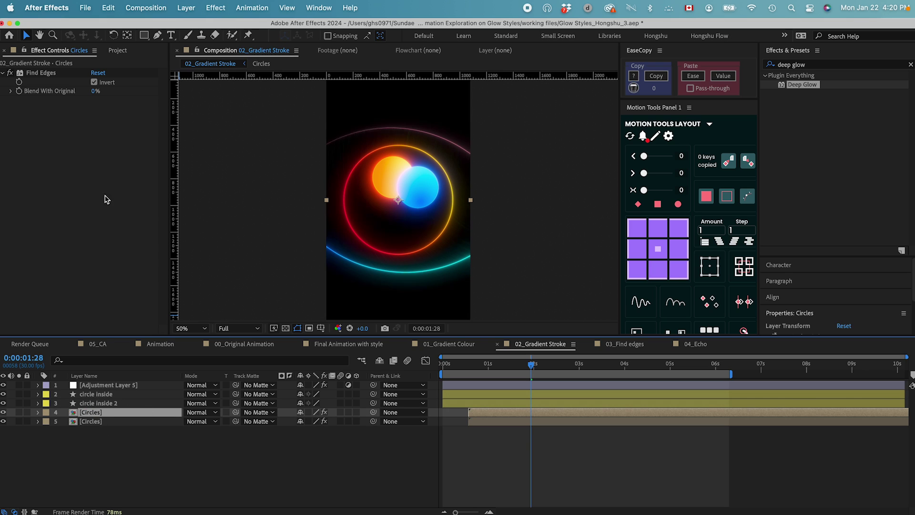
{"action": "left_click", "coordinate": [30, 72]}
{"action": "key", "text": "Delete"}
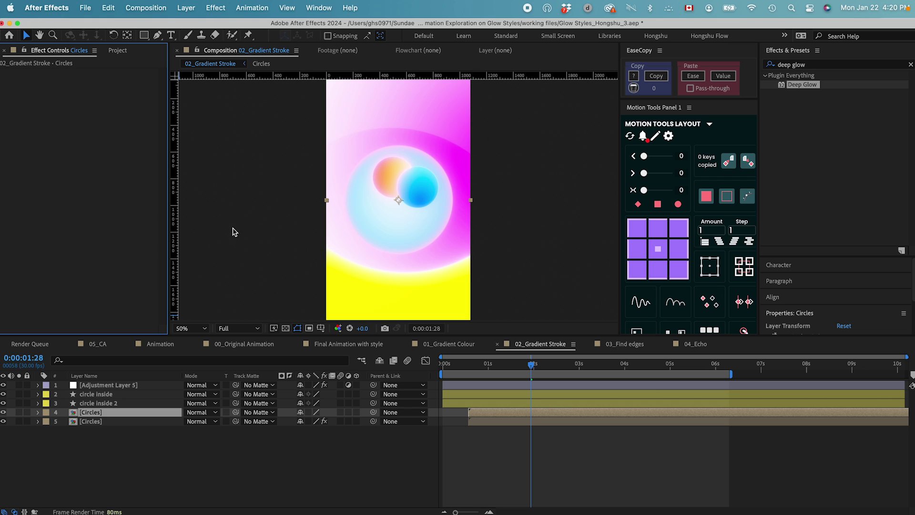
{"action": "left_click_drag", "start_coordinate": [96, 415], "coordinate": [98, 431]}
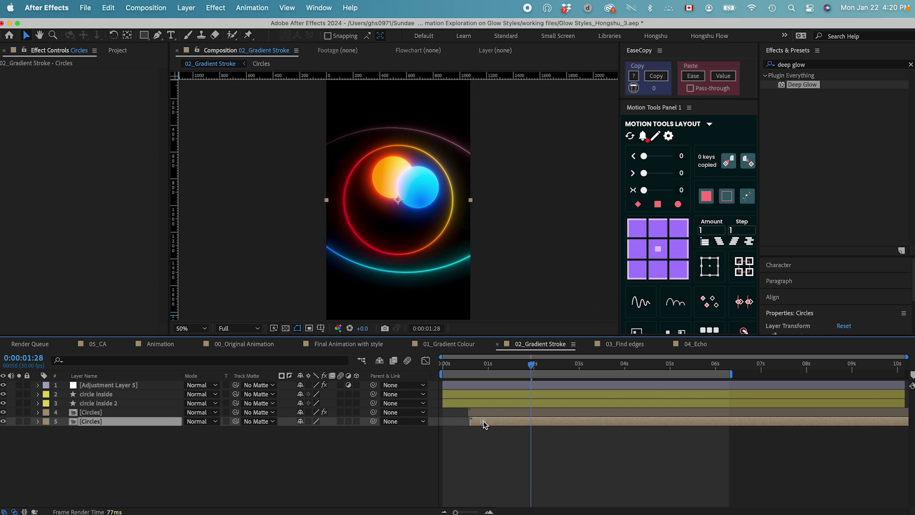
- Scrub and play the composition to check the timing offset between the outlined and filled circles
{"action": "left_click_drag", "start_coordinate": [466, 365], "coordinate": [525, 370]}
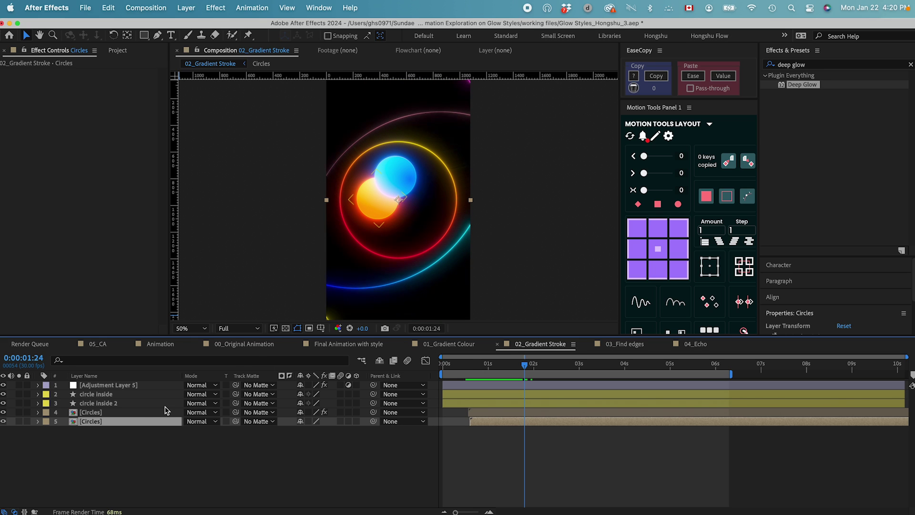
{"action": "left_click", "coordinate": [473, 369]}
{"action": "mouse_move", "coordinate": [473, 370]}
{"action": "left_mouse_down"}
{"action": "mouse_move", "coordinate": [486, 370]}
{"action": "mouse_move", "coordinate": [449, 370]}
{"action": "mouse_move", "coordinate": [458, 369]}
{"action": "left_mouse_up"}
{"action": "key", "text": "space"}
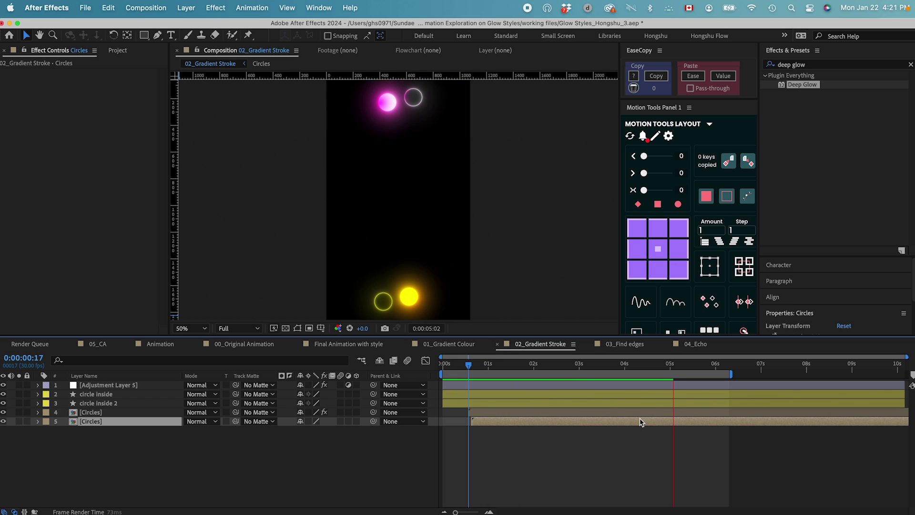
{"action": "left_click", "coordinate": [661, 366]}
{"action": "mouse_move", "coordinate": [662, 369]}
{"action": "left_mouse_down"}
{"action": "mouse_move", "coordinate": [617, 368]}
{"action": "mouse_move", "coordinate": [649, 368]}
{"action": "left_mouse_up"}
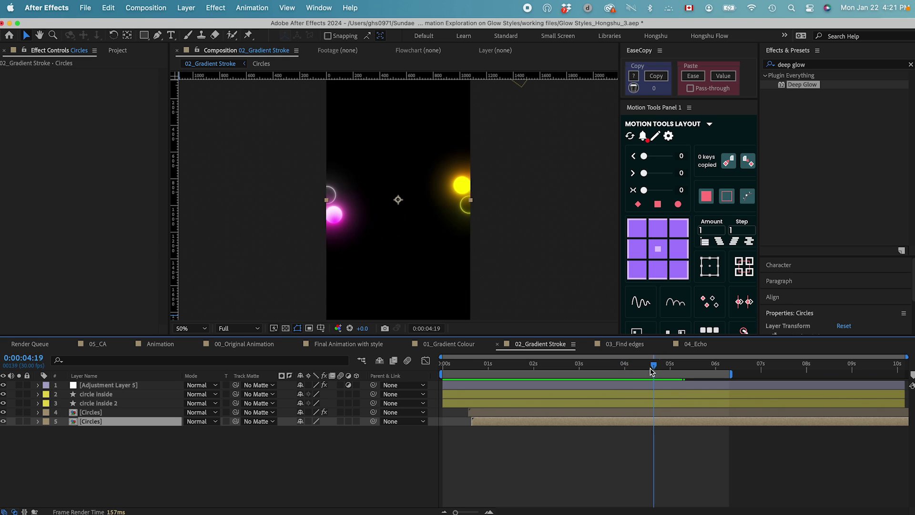
- Duplicate the outlined Circles layer and stagger the start times of the three Circles layers by a few frames
{"action": "left_click", "coordinate": [489, 415]}
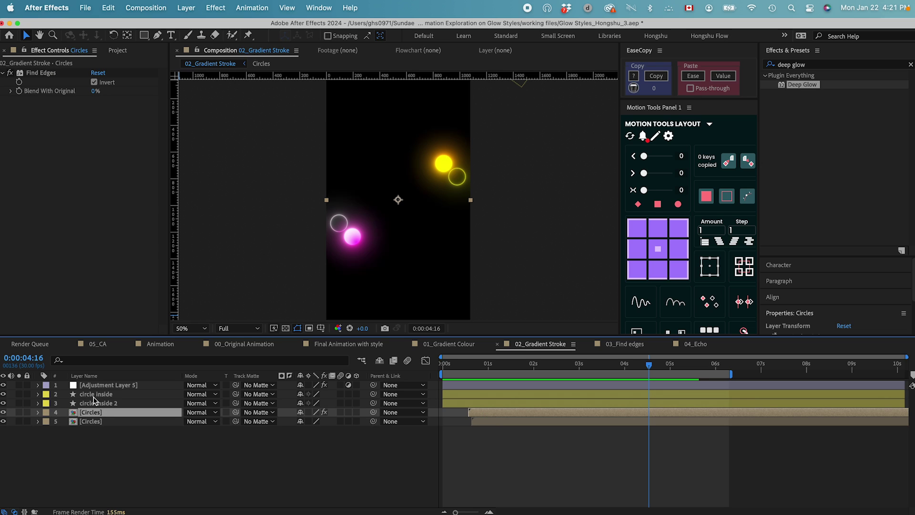
{"action": "key", "text": "super+d"}
{"action": "key", "text": "space"}
{"action": "left_click", "coordinate": [479, 431]}
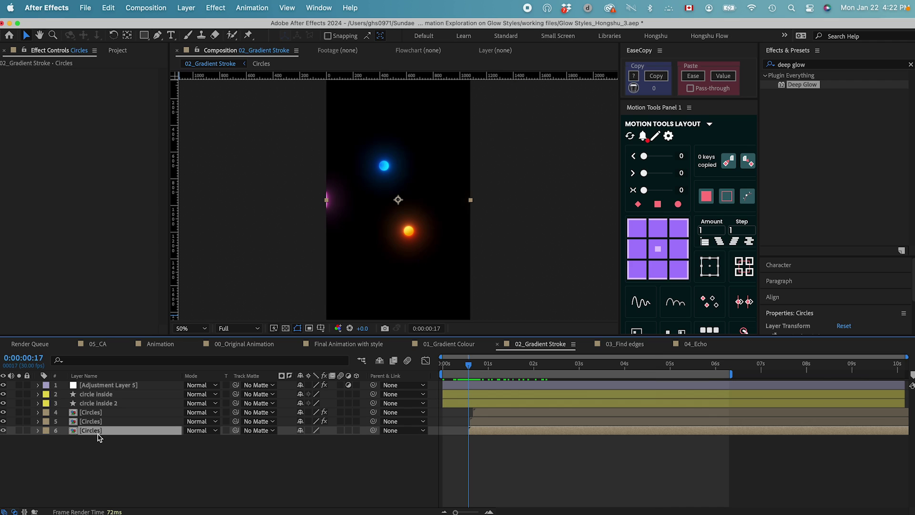
{"action": "left_click_drag", "start_coordinate": [456, 513], "coordinate": [465, 513]}
{"action": "left_click", "coordinate": [499, 419]}
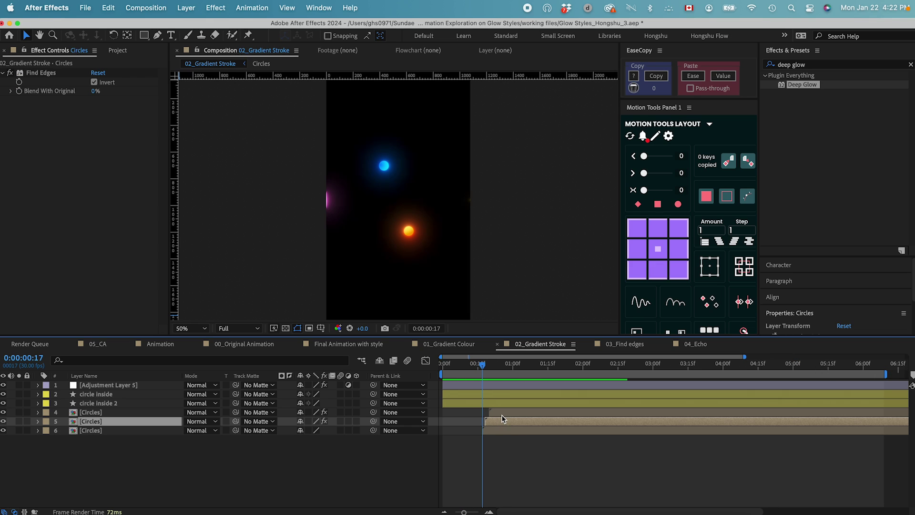
{"action": "left_click", "coordinate": [502, 461]}
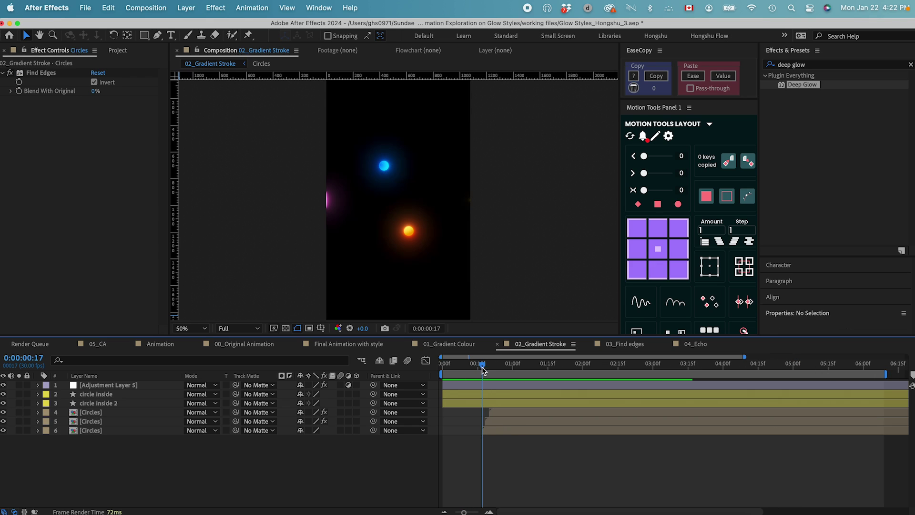
- Move the topmost Circles layer to start slightly before 0:00:00:20 and check the staggered animation up to 0:00:04:09
{"action": "left_click_drag", "start_coordinate": [484, 367], "coordinate": [489, 367]}
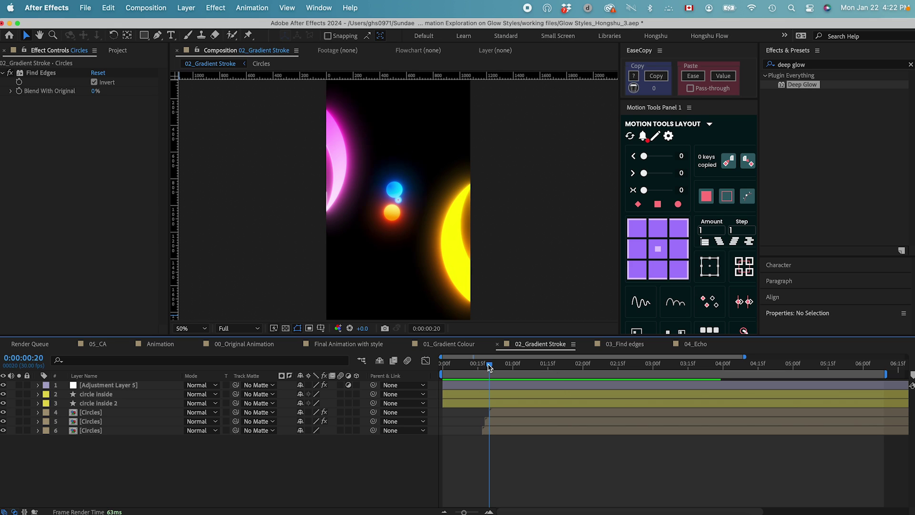
{"action": "left_click", "coordinate": [502, 413]}
{"action": "left_click_drag", "start_coordinate": [502, 412], "coordinate": [499, 414]}
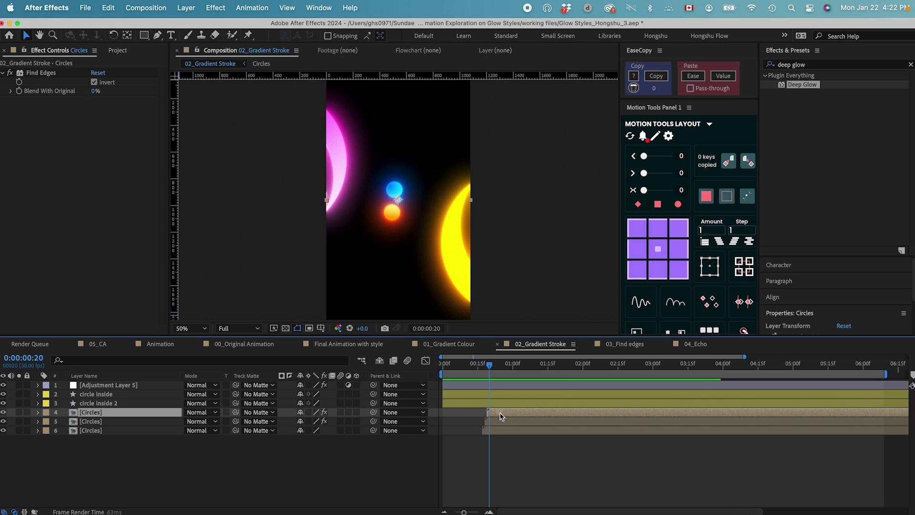
{"action": "left_click_drag", "start_coordinate": [489, 367], "coordinate": [505, 367]}
{"action": "key", "text": "space"}
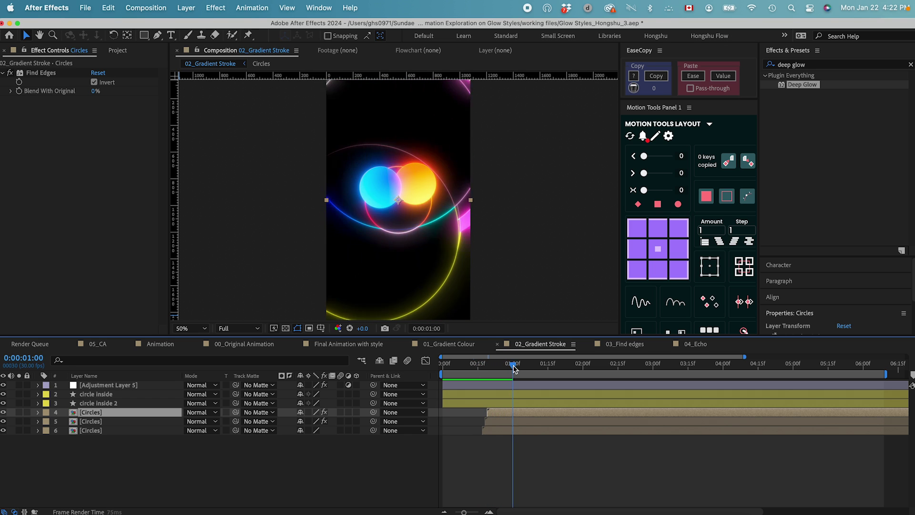
{"action": "left_click_drag", "start_coordinate": [466, 511], "coordinate": [462, 512]}
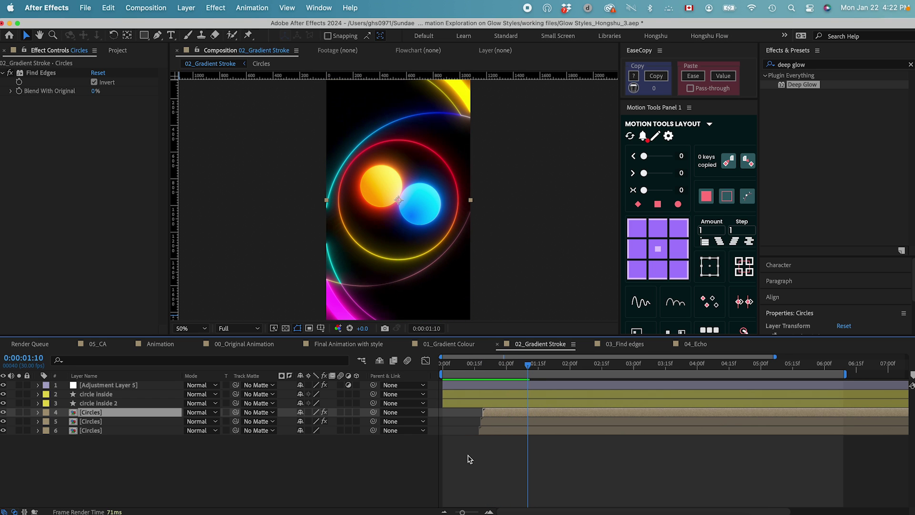
{"action": "left_click_drag", "start_coordinate": [451, 369], "coordinate": [716, 374]}
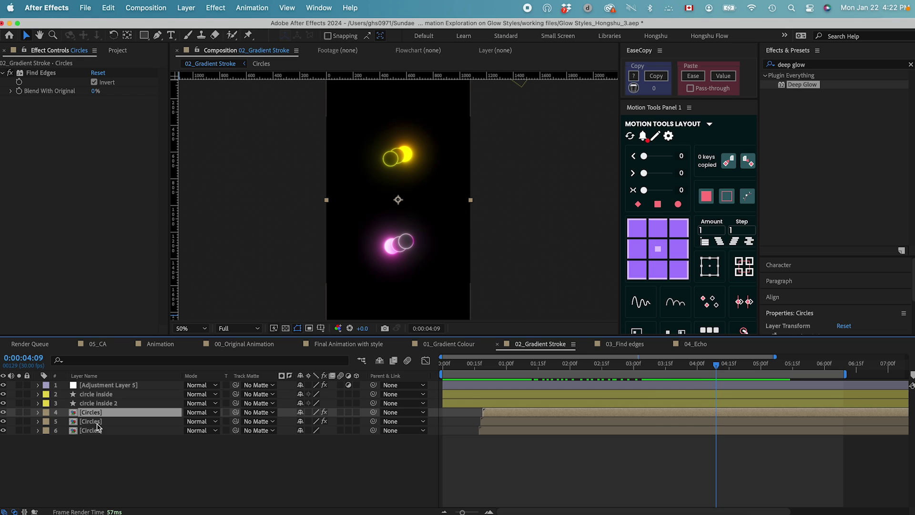
- Open the Circles composition and move the current time to 0:00:02:16, where circle 3 and circle 2 overlap
{"action": "double_click", "coordinate": [97, 424]}
{"action": "left_click", "coordinate": [108, 406]}
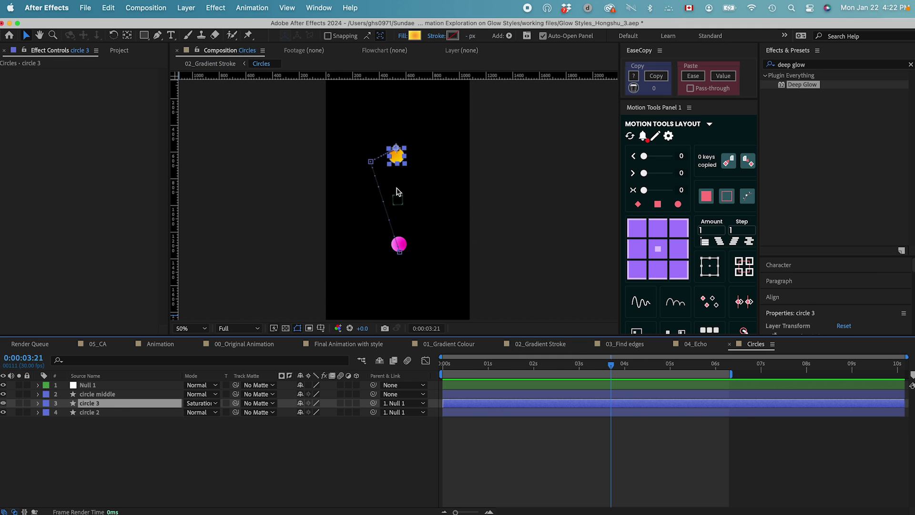
{"action": "left_click", "coordinate": [514, 412]}
{"action": "left_click_drag", "start_coordinate": [612, 366], "coordinate": [560, 373]}
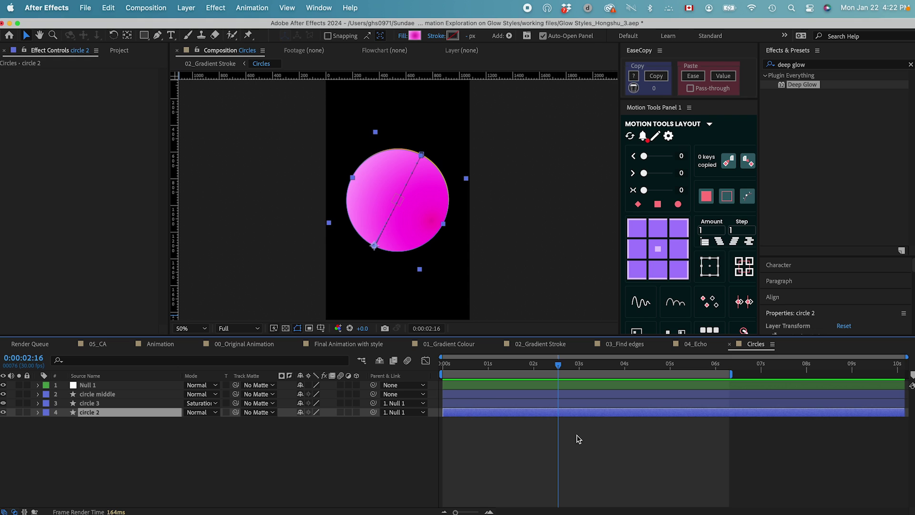
- Duplicate circle 3 and circle 2, trim the copies to start at 0:00:02:16, move them below the originals and reveal their keyframes
{"action": "left_click", "coordinate": [566, 419]}
{"action": "left_click", "coordinate": [566, 413]}
{"action": "left_click", "coordinate": [591, 403], "text": "shift"}
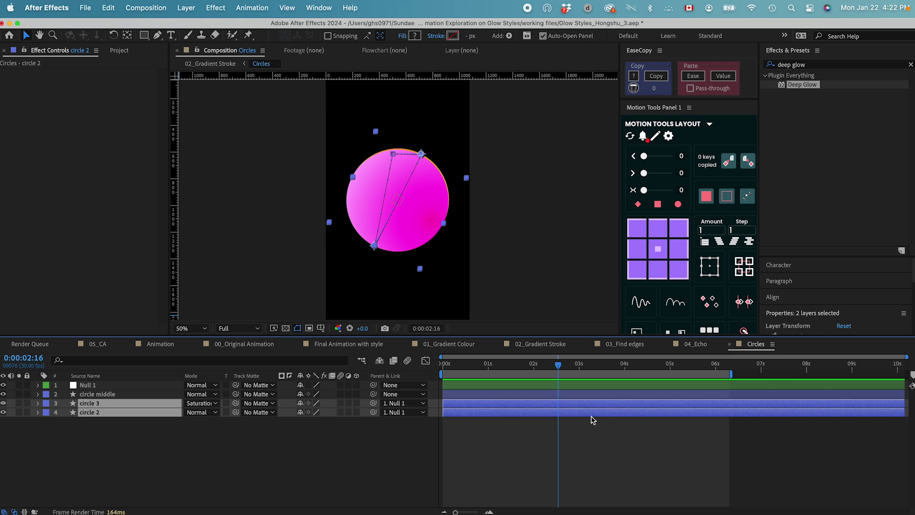
{"action": "key", "text": "super+d"}
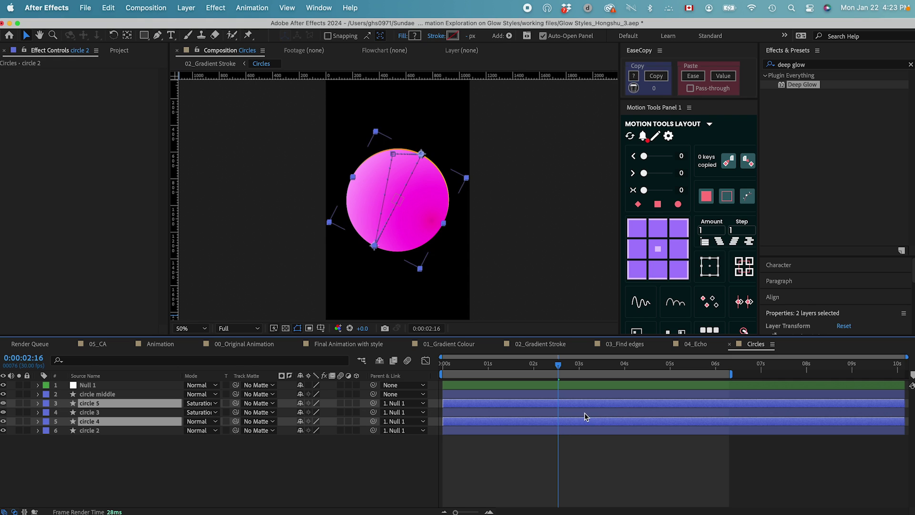
{"action": "key", "text": "alt+bracketleft"}
{"action": "left_click_drag", "start_coordinate": [119, 423], "coordinate": [117, 439]}
{"action": "key", "text": "u"}
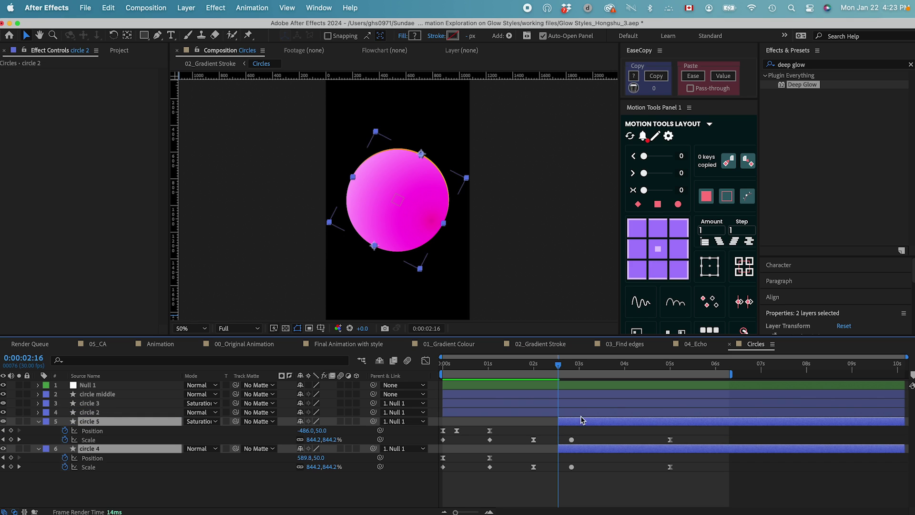
- At 0:00:02:28, set the parent of circle 5 and circle 4 to None and show their Rotation property
{"action": "left_click", "coordinate": [577, 364]}
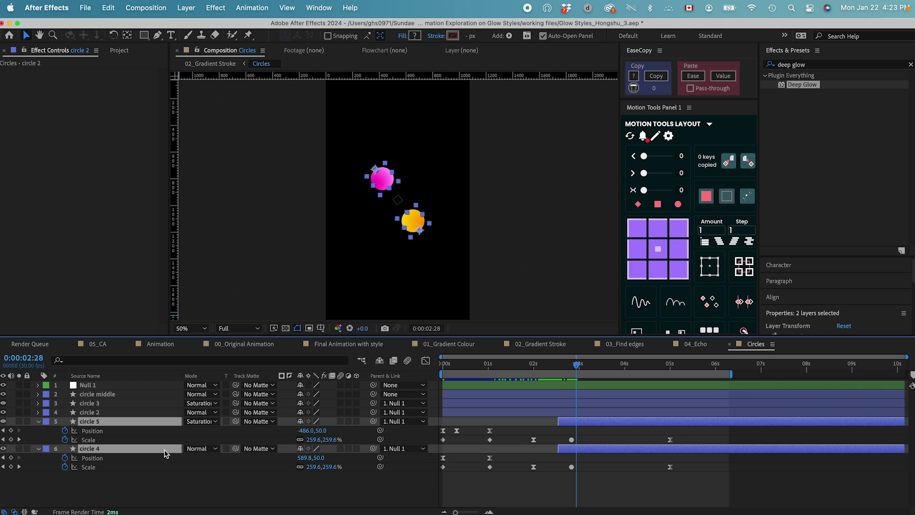
{"action": "left_click", "coordinate": [403, 420]}
{"action": "left_click", "coordinate": [399, 432]}
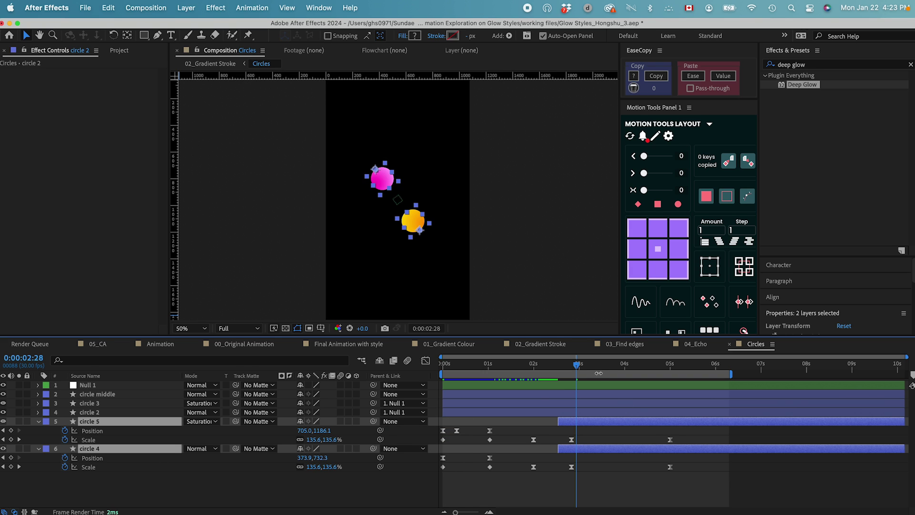
{"action": "key", "text": "r"}
{"action": "key", "text": "super+shift+a"}
- Add a new null object, place it directly above circle 5 and parent circle 5 and circle 4 to it
{"action": "left_click", "coordinate": [185, 7]}
{"action": "mouse_move", "coordinate": [205, 28]}
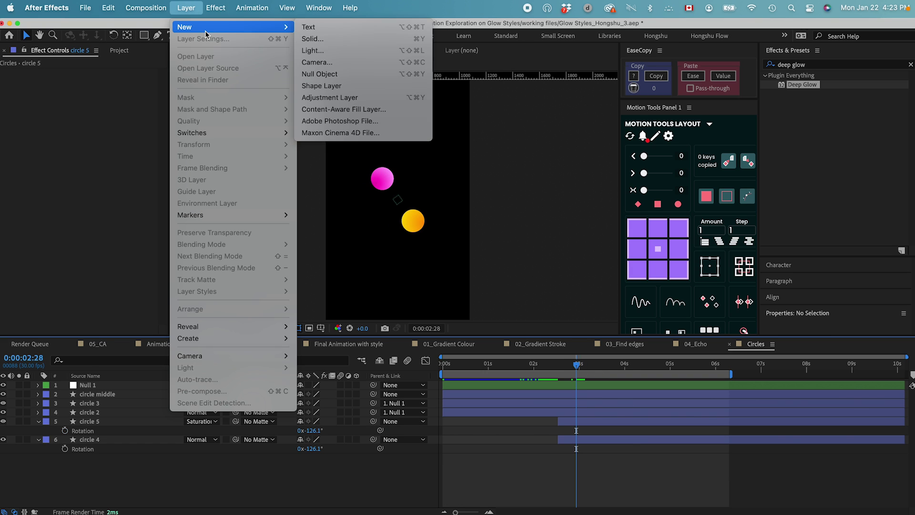
{"action": "left_click", "coordinate": [319, 74]}
{"action": "left_click_drag", "start_coordinate": [95, 390], "coordinate": [101, 429]}
{"action": "left_click", "coordinate": [97, 431]}
{"action": "left_click", "coordinate": [101, 449], "text": "shift"}
{"action": "left_click_drag", "start_coordinate": [374, 430], "coordinate": [152, 424]}
- Rotate the new null to -89° so the duplicated circles turn with it, and delete that null
{"action": "left_click", "coordinate": [154, 424]}
{"action": "key", "text": "r"}
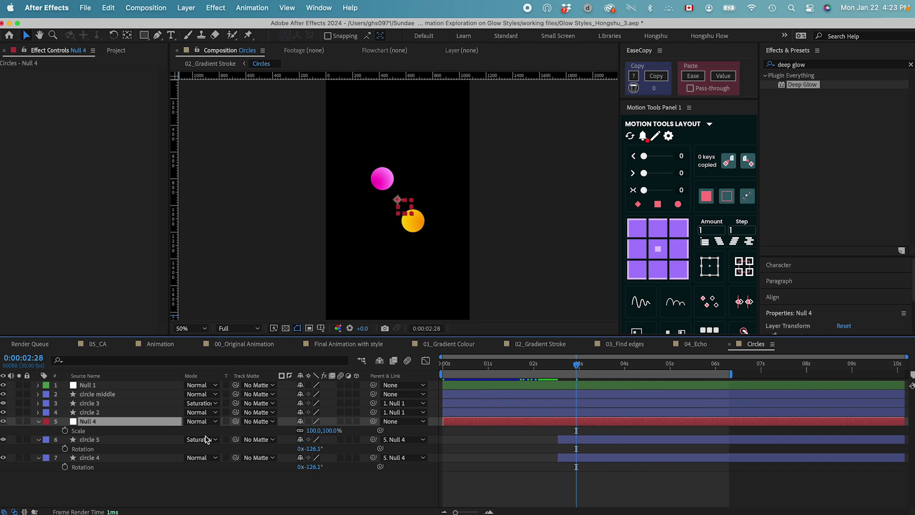
{"action": "left_click_drag", "start_coordinate": [310, 430], "coordinate": [272, 434]}
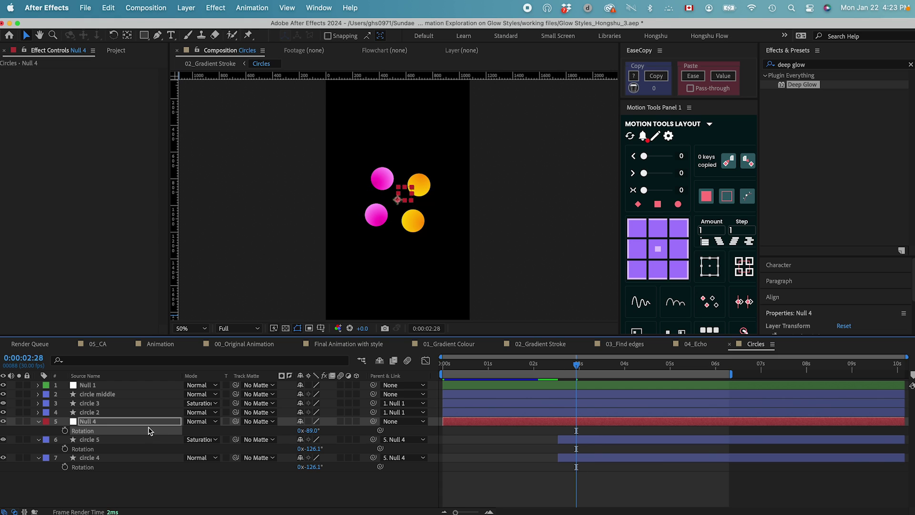
{"action": "left_click", "coordinate": [119, 424]}
{"action": "key", "text": "Delete"}
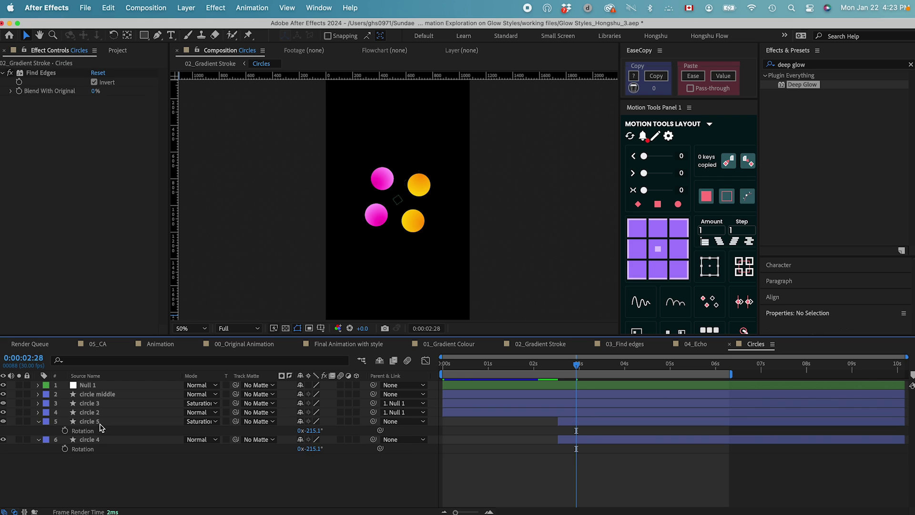
- Parent circle 5 and circle 4 to Null 1 and scrub to 0:00:03:04 to check the four circles
{"action": "left_click", "coordinate": [99, 424]}
{"action": "left_click", "coordinate": [105, 442], "text": "shift"}
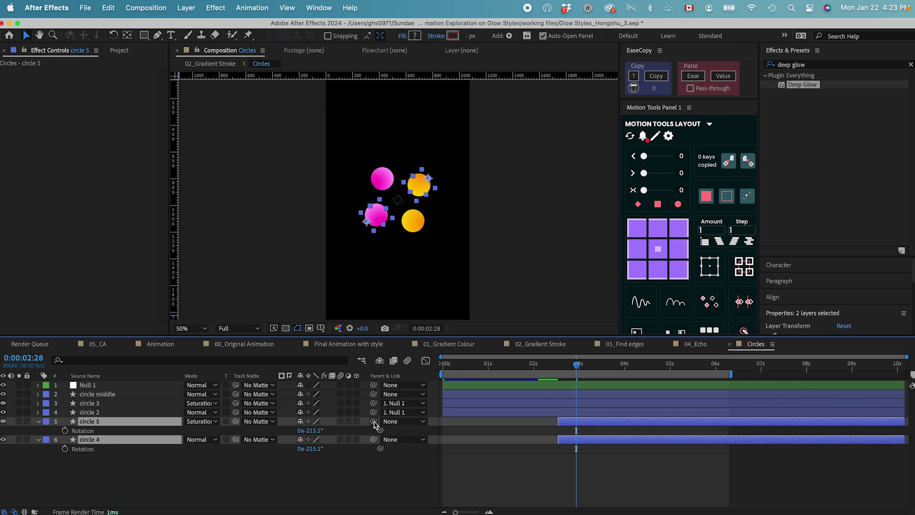
{"action": "left_click_drag", "start_coordinate": [374, 423], "coordinate": [105, 386]}
{"action": "left_click", "coordinate": [587, 467]}
{"action": "mouse_move", "coordinate": [552, 370]}
{"action": "left_mouse_down"}
{"action": "mouse_move", "coordinate": [663, 369]}
{"action": "mouse_move", "coordinate": [577, 370]}
{"action": "mouse_move", "coordinate": [585, 370]}
{"action": "left_mouse_up"}
{"action": "left_click", "coordinate": [586, 421]}
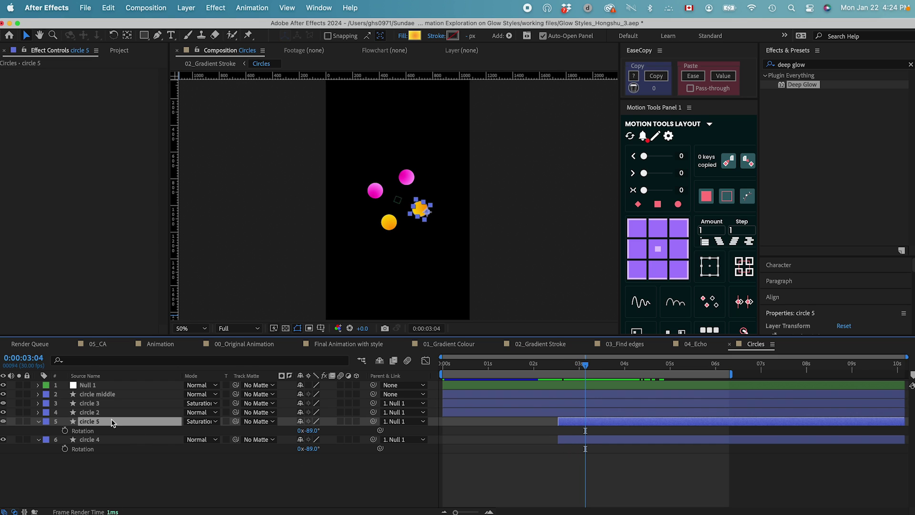
- Recolour circle 5's radial gradient fill with a green first stop and a spring green (12FF8B) end stop
{"action": "left_click", "coordinate": [414, 36]}
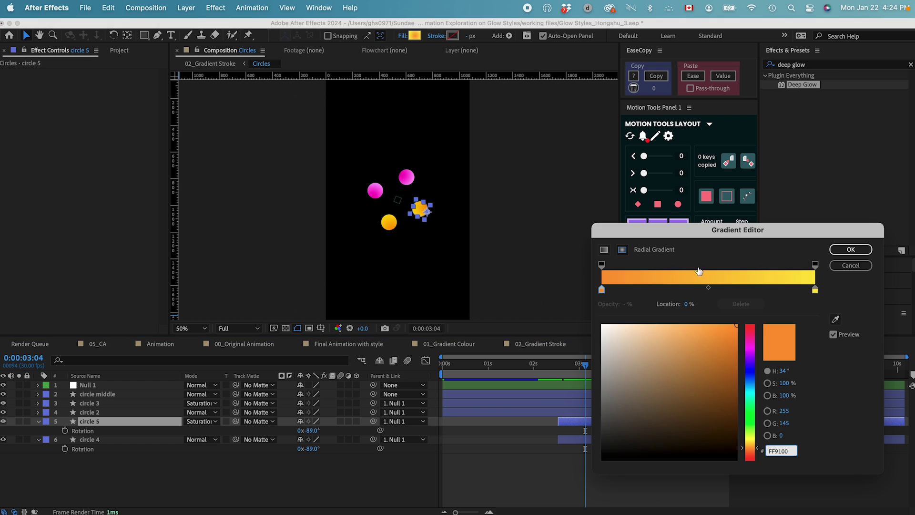
{"action": "left_click_drag", "start_coordinate": [756, 431], "coordinate": [756, 424]}
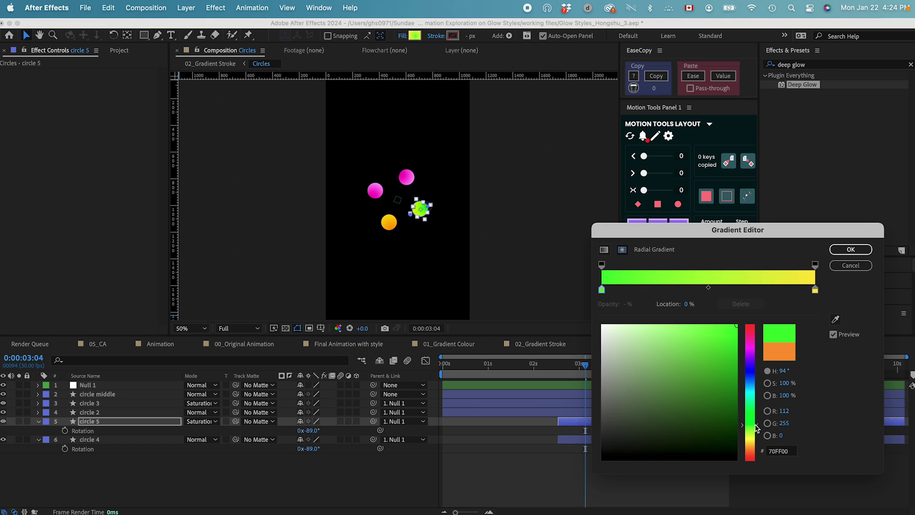
{"action": "left_click", "coordinate": [815, 290]}
{"action": "left_click_drag", "start_coordinate": [756, 413], "coordinate": [758, 405]}
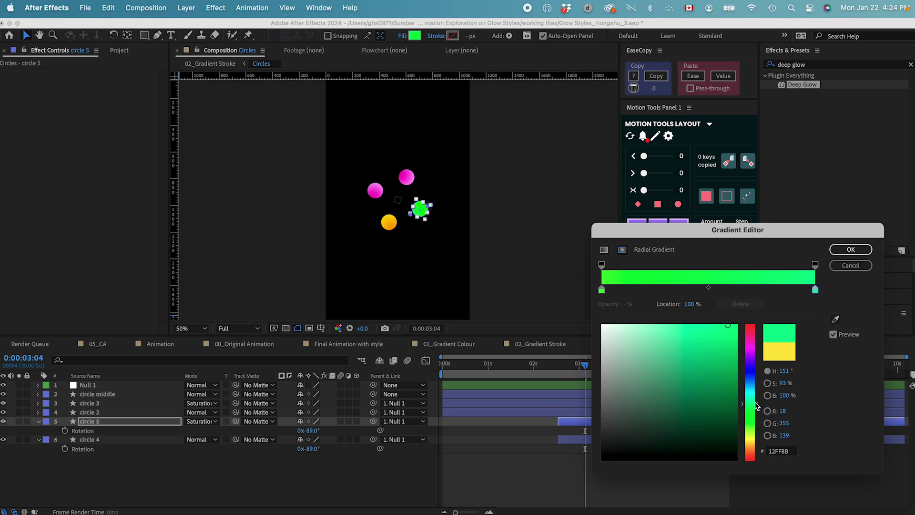
{"action": "left_click", "coordinate": [851, 250]}
- Recolour circle 4's radial gradient fill with a blue first stop and a light cyan end stop
{"action": "left_click", "coordinate": [583, 440]}
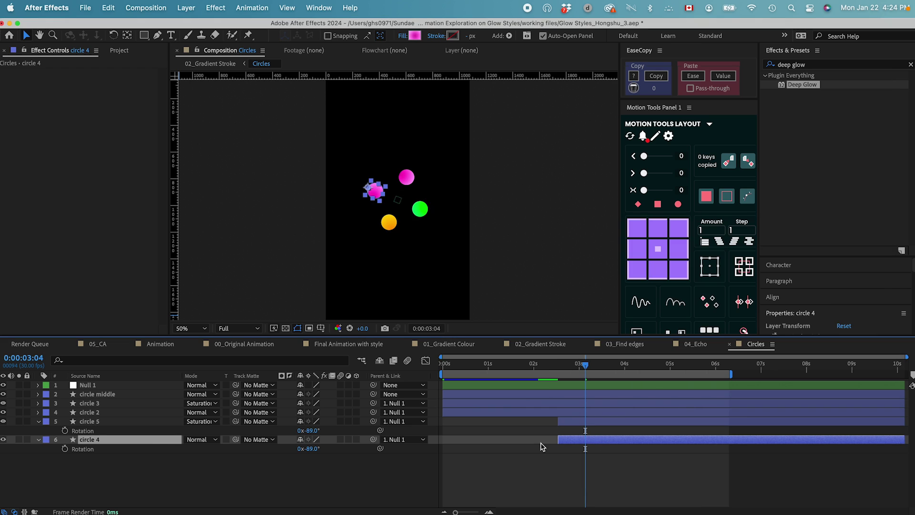
{"action": "left_click", "coordinate": [415, 36]}
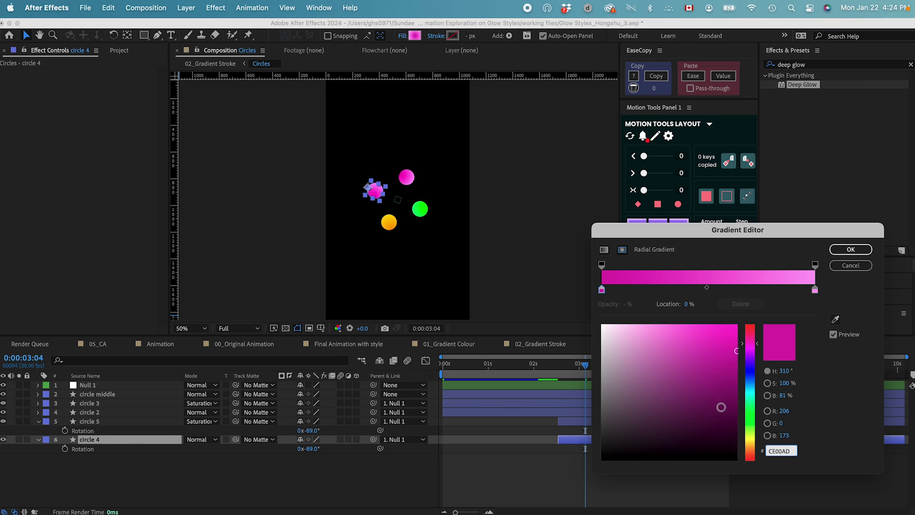
{"action": "left_click_drag", "start_coordinate": [752, 378], "coordinate": [752, 384]}
{"action": "left_click", "coordinate": [814, 290]}
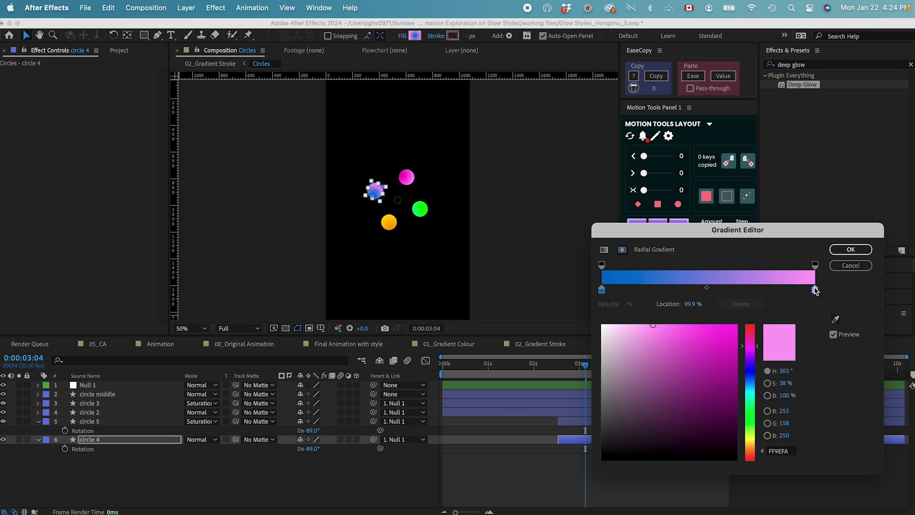
{"action": "left_click", "coordinate": [752, 387]}
{"action": "left_click", "coordinate": [851, 250]}
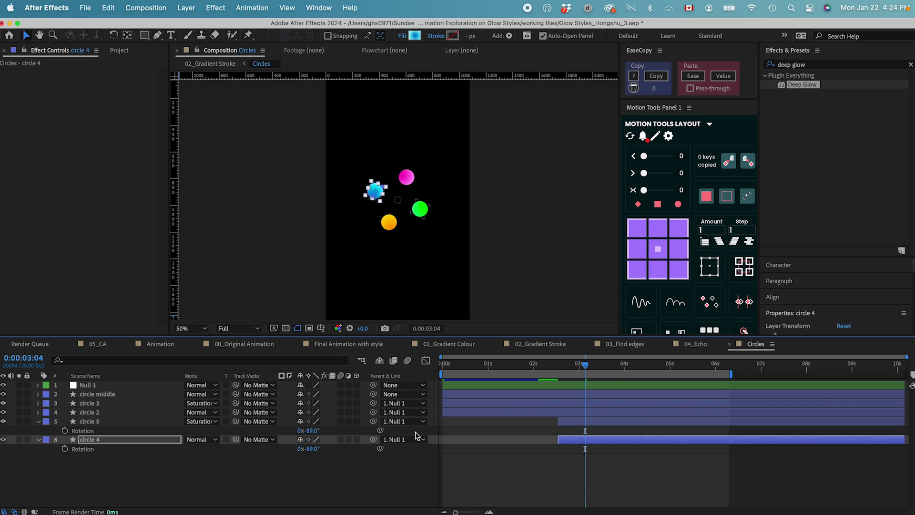
- Preview the recoloured circles in Circles and play the 02_Gradient Stroke composition from the start to check the glow
{"action": "left_click", "coordinate": [480, 456]}
{"action": "key", "text": "space"}
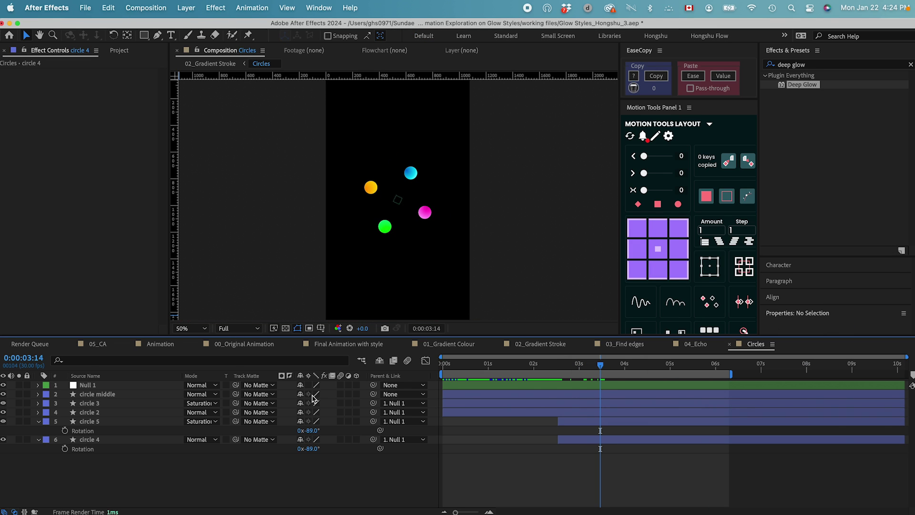
{"action": "left_click", "coordinate": [362, 363]}
{"action": "left_click", "coordinate": [301, 366]}
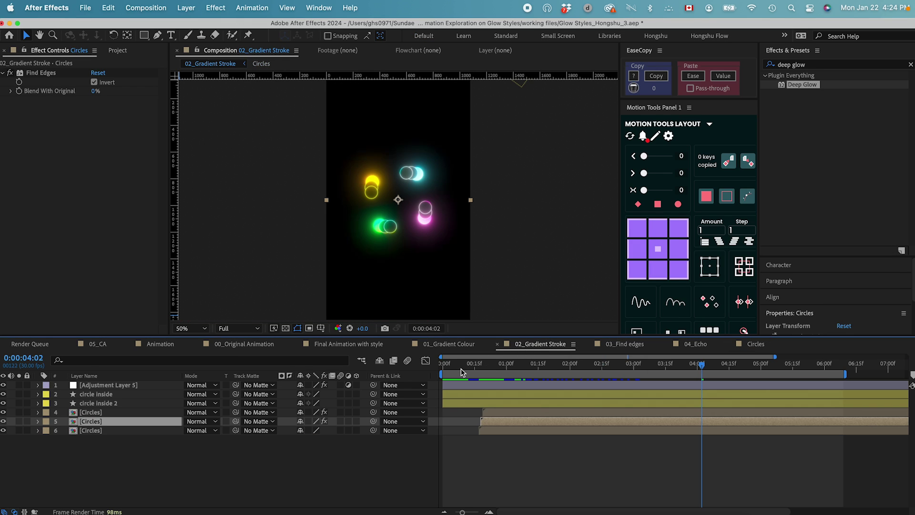
{"action": "key", "text": "Home"}
{"action": "key", "text": "space"}
{"action": "key", "text": "space"}
{"action": "key", "text": "space"}
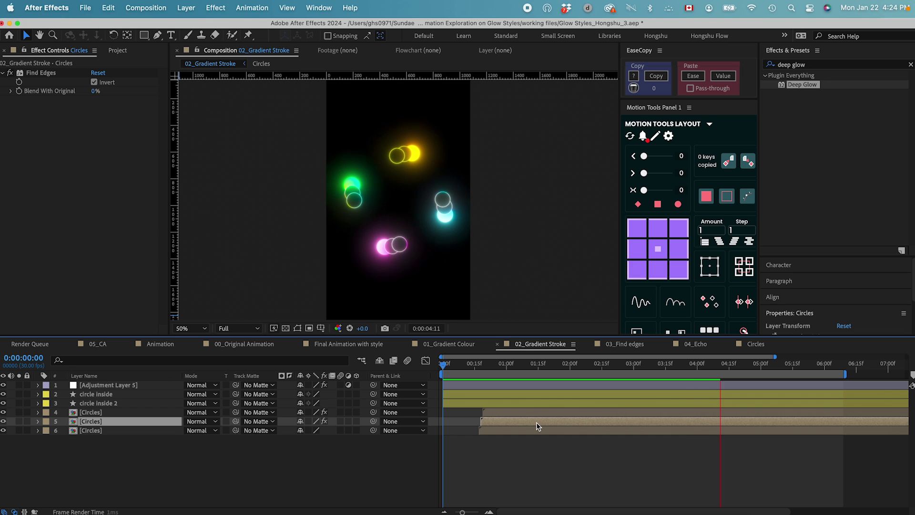
- Open the 03_Find edges composition and inspect the circle inside 2 and circle inside layers at 0:00:00:14
{"action": "left_click", "coordinate": [117, 50]}
{"action": "double_click", "coordinate": [61, 197]}
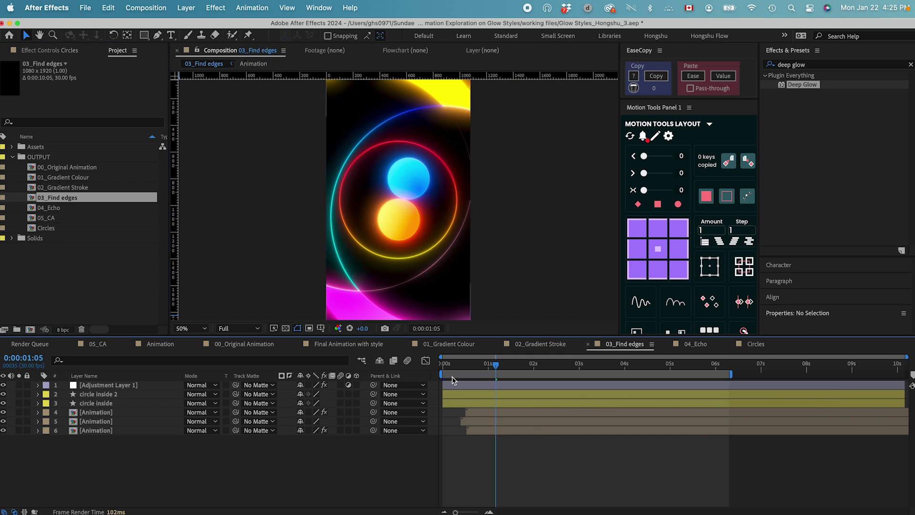
{"action": "left_click_drag", "start_coordinate": [447, 369], "coordinate": [465, 367]}
{"action": "left_click", "coordinate": [98, 394]}
{"action": "left_click", "coordinate": [102, 403], "text": "shift"}
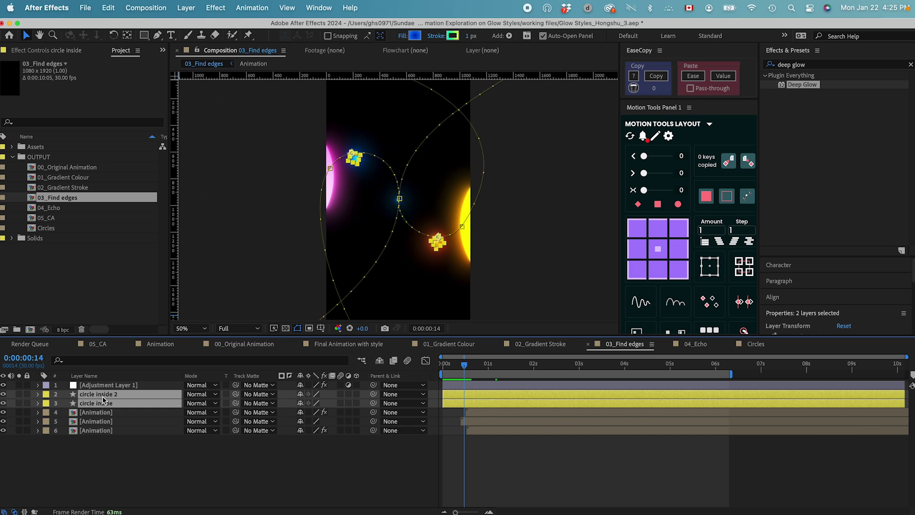
{"action": "left_click", "coordinate": [68, 53]}
{"action": "left_click", "coordinate": [292, 473]}
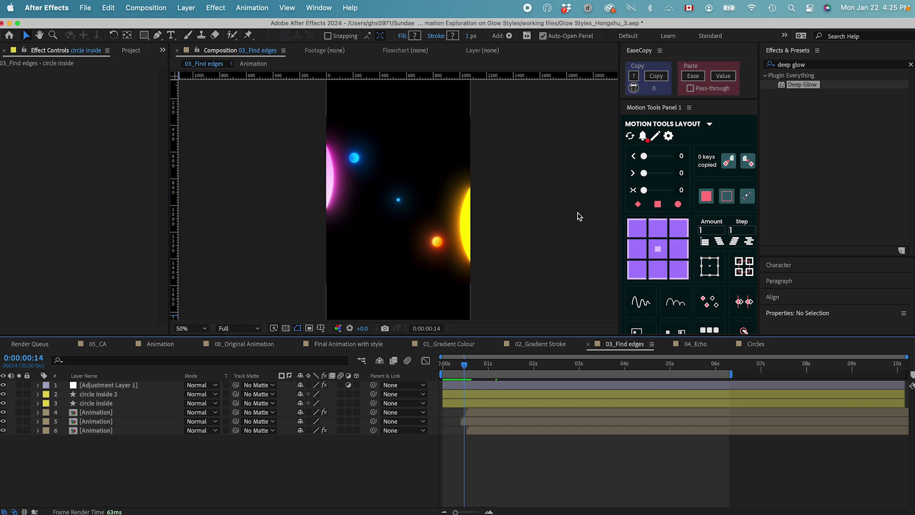
- Search the effects for "echo" and apply the Time Echo effect to the circle inside 2 layer
{"action": "left_click", "coordinate": [811, 65]}
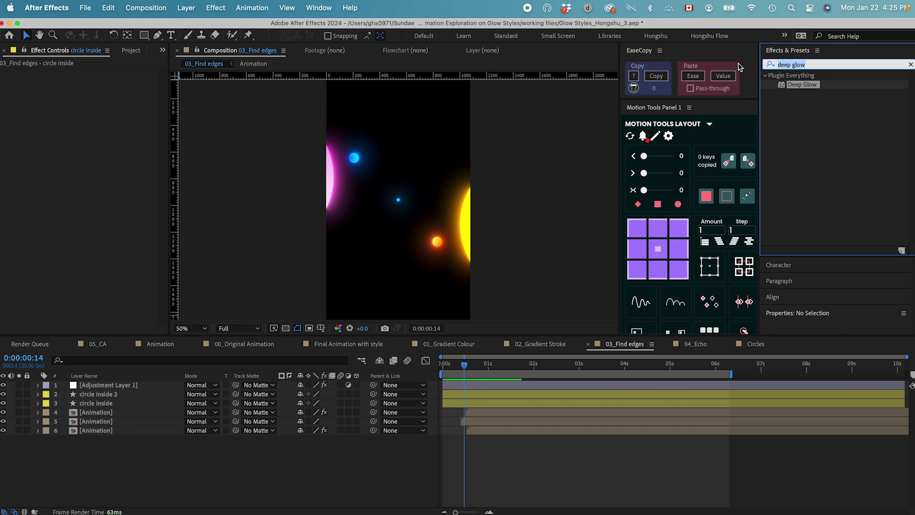
{"action": "type", "text": "echi"}
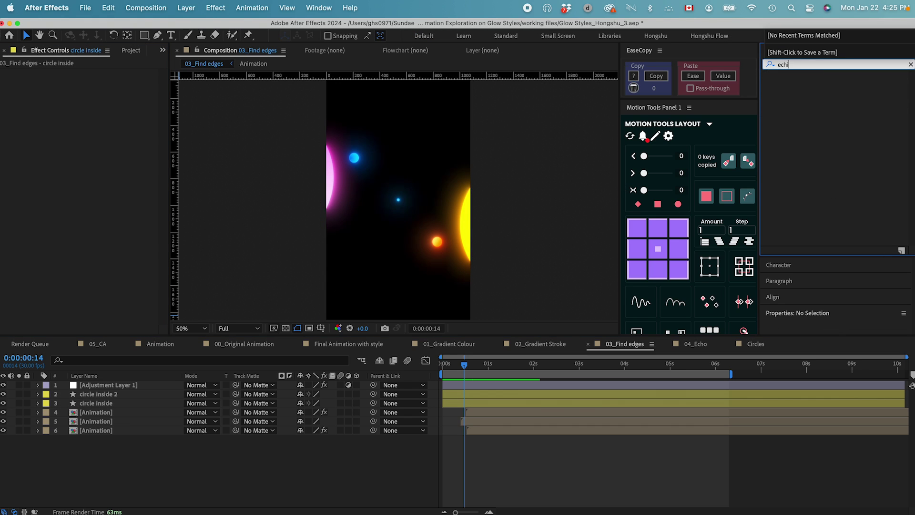
{"action": "key", "text": "BackSpace"}
{"action": "type", "text": "o"}
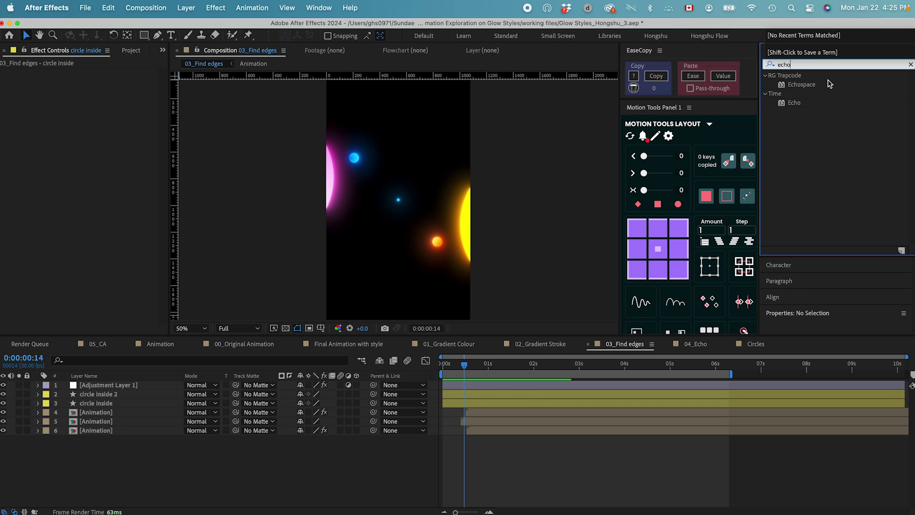
{"action": "left_click", "coordinate": [795, 103]}
{"action": "left_click", "coordinate": [91, 395]}
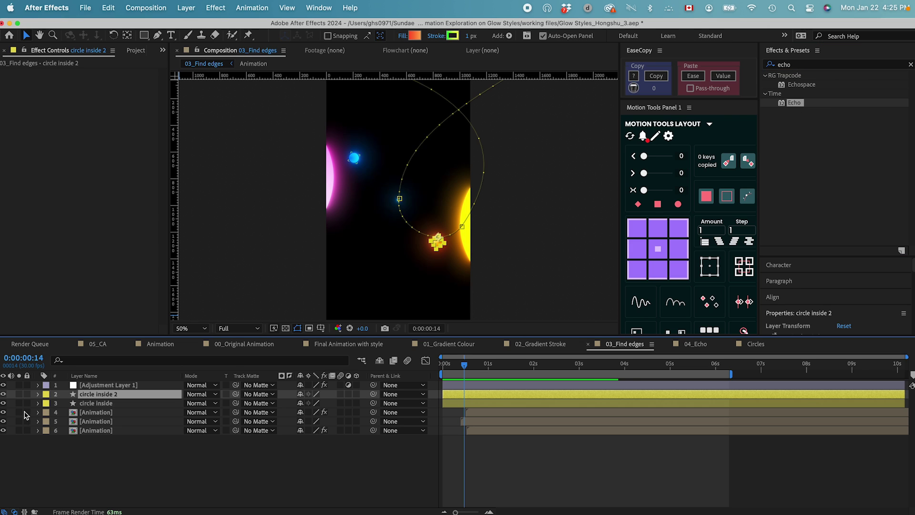
{"action": "double_click", "coordinate": [795, 104]}
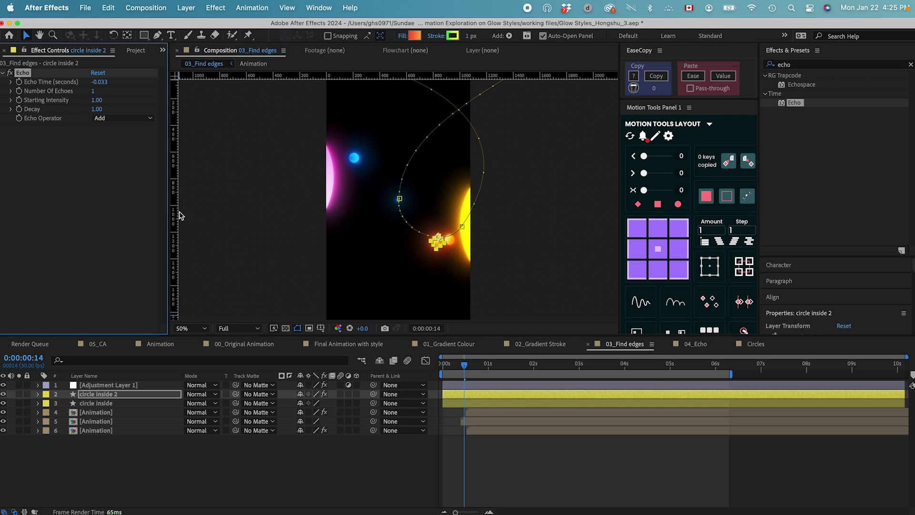
- Set circle inside 2's Echo to 5 echoes, an Echo Time of -0.002 seconds and the Maximum operator
{"action": "left_click", "coordinate": [95, 92]}
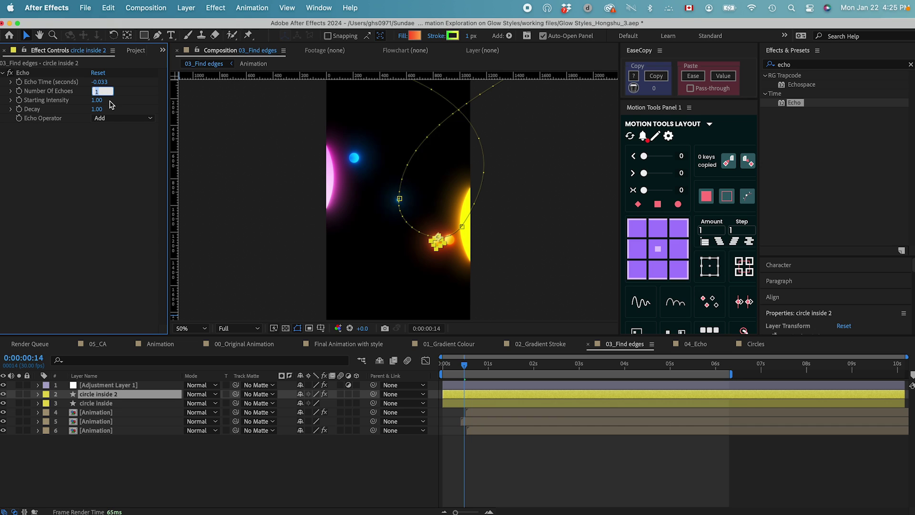
{"action": "key", "text": "Return"}
{"action": "left_click", "coordinate": [100, 82]}
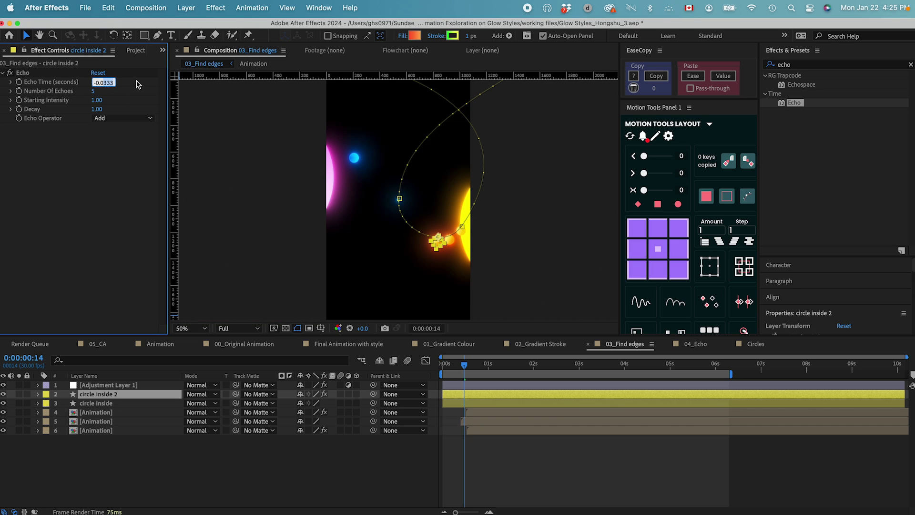
{"action": "type", "text": "-0.002"}
{"action": "key", "text": "Return"}
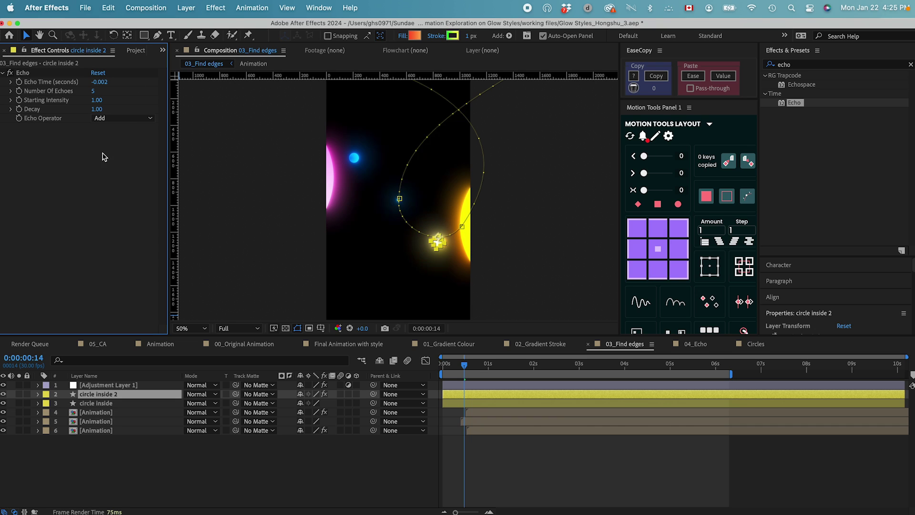
{"action": "left_click", "coordinate": [102, 118]}
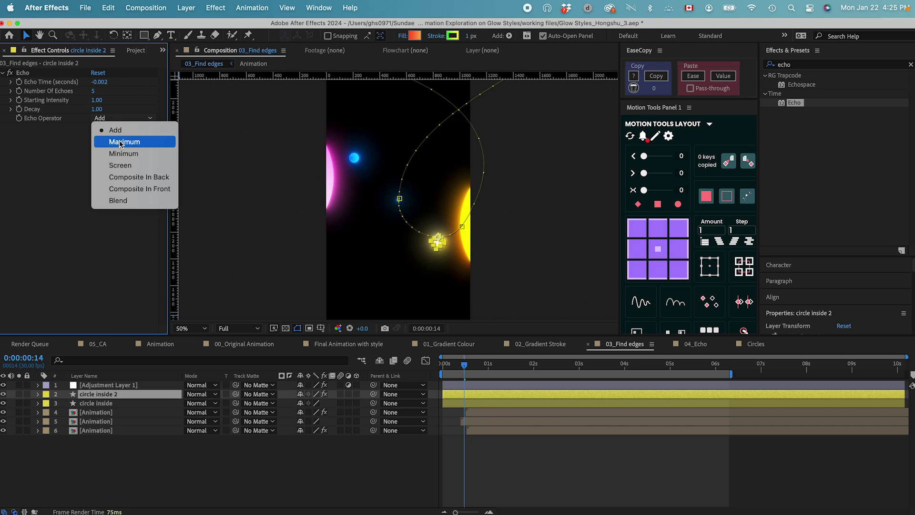
{"action": "left_click", "coordinate": [122, 143]}
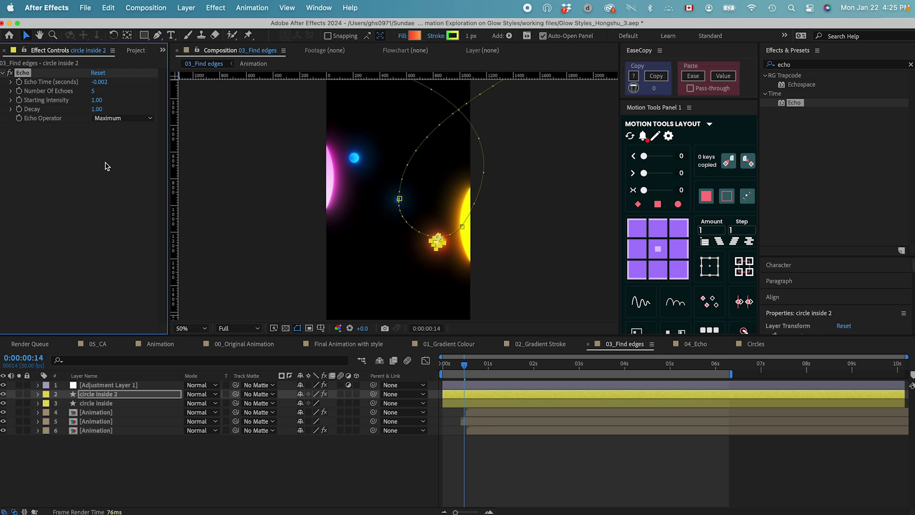
- Copy the Echo effect with its settings onto the circle inside layer and preview the opening frames
{"action": "left_click", "coordinate": [107, 404]}
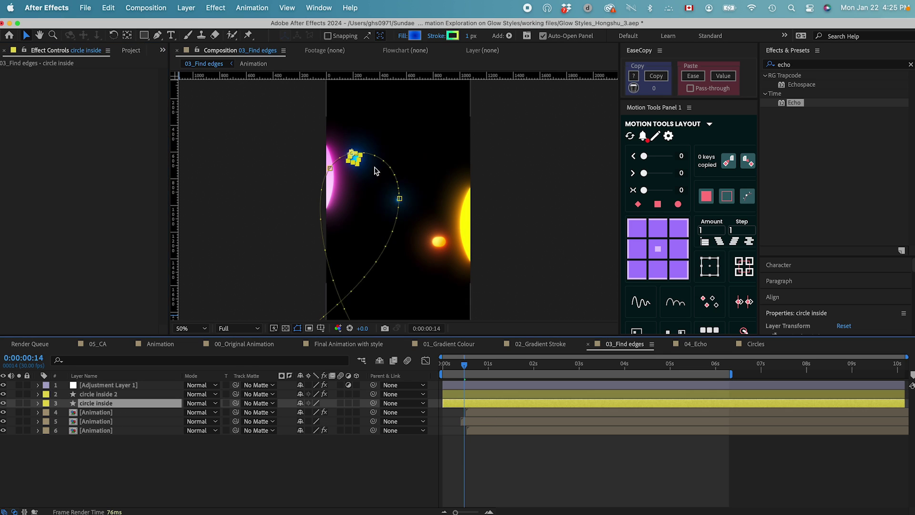
{"action": "left_click", "coordinate": [408, 460]}
{"action": "left_click_drag", "start_coordinate": [443, 365], "coordinate": [446, 367]}
{"action": "key", "text": "space"}
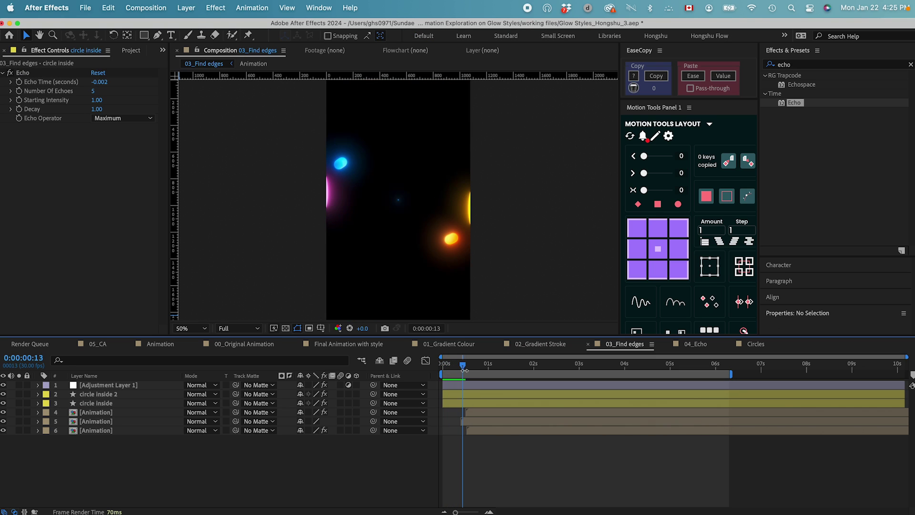
- Examine the echo trails up close from 0:00:00:14 to 0:00:00:17 and check the frame at 0:00:02:16
{"action": "left_click", "coordinate": [463, 368]}
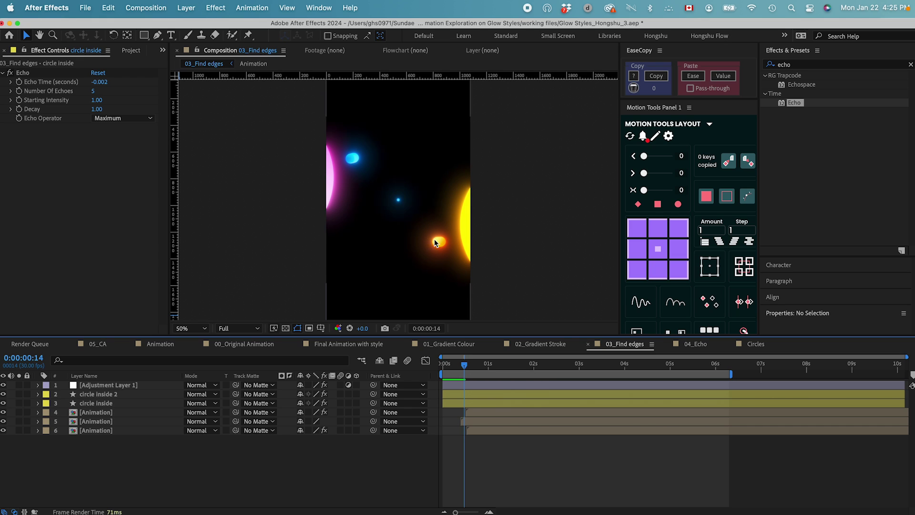
{"action": "left_click_drag", "start_coordinate": [467, 368], "coordinate": [467, 366]}
{"action": "key", "text": "slash"}
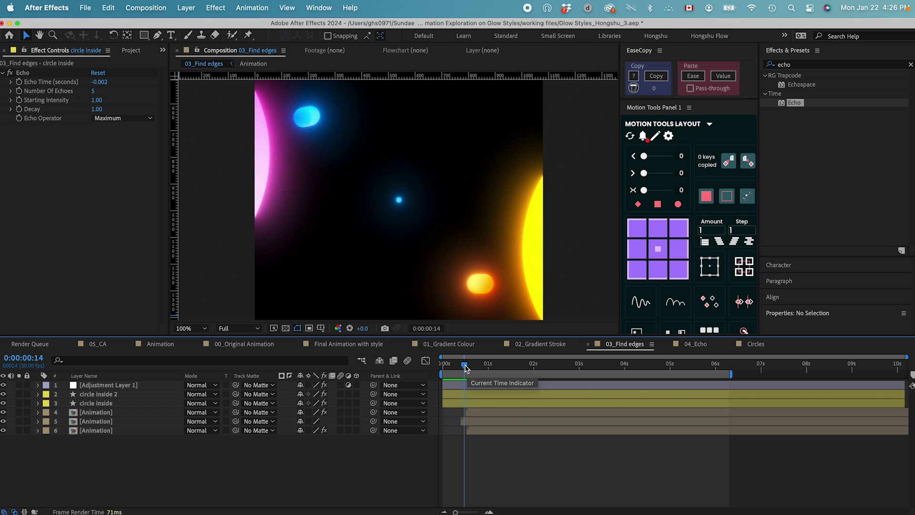
{"action": "left_click_drag", "start_coordinate": [465, 368], "coordinate": [469, 370]}
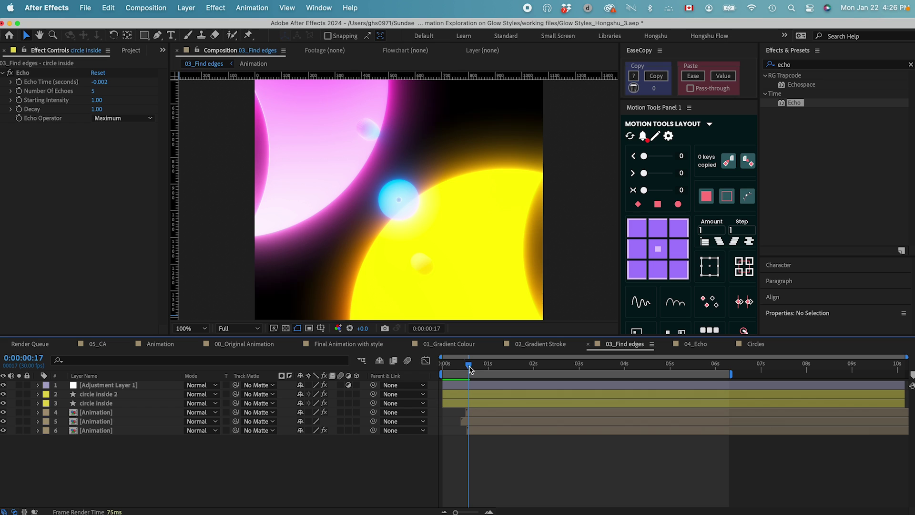
{"action": "key", "text": "comma"}
{"action": "left_click", "coordinate": [559, 364]}
- Open the 04_Echo composition and view the two inner circles at 0:00:01:00 at 100% magnification
{"action": "left_click", "coordinate": [122, 50]}
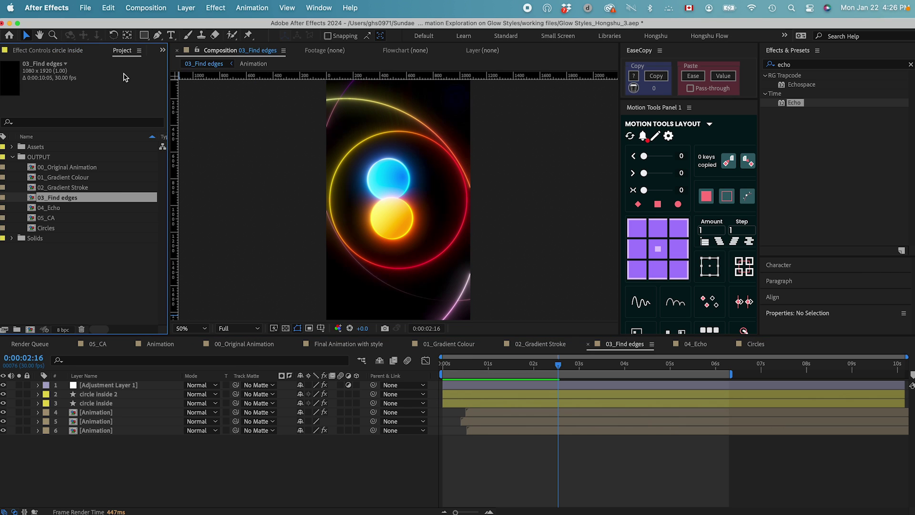
{"action": "double_click", "coordinate": [57, 208]}
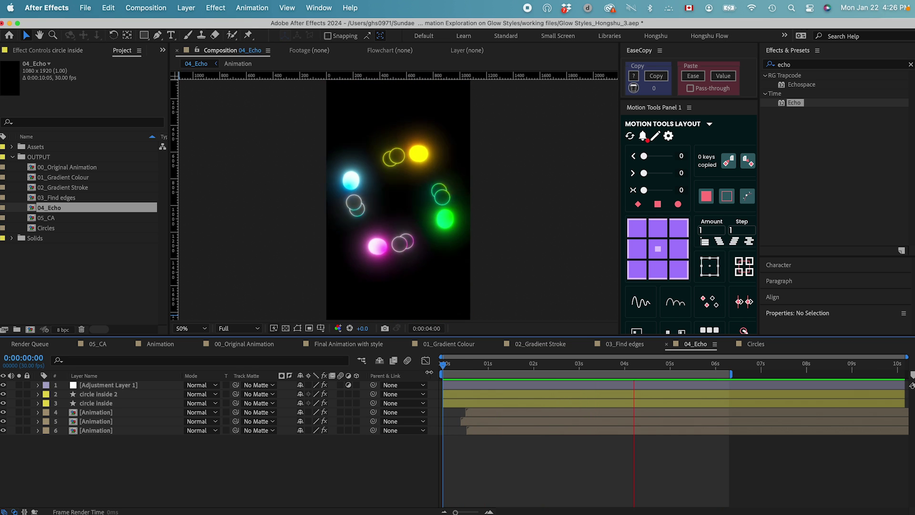
{"action": "left_click_drag", "start_coordinate": [463, 366], "coordinate": [488, 371]}
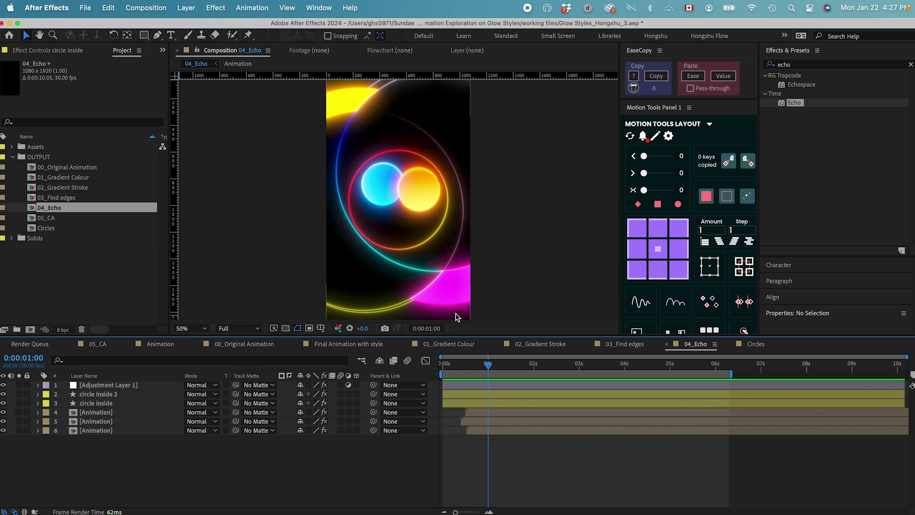
{"action": "key", "text": "slash"}
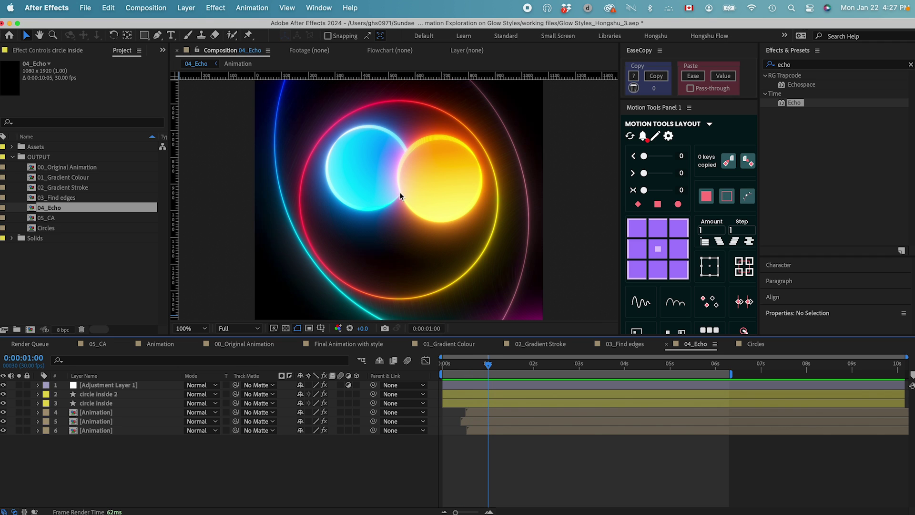
- Compare the inner circles with and without Echo by toggling the effect, ending with it enabled on circle inside
{"action": "left_click", "coordinate": [118, 394]}
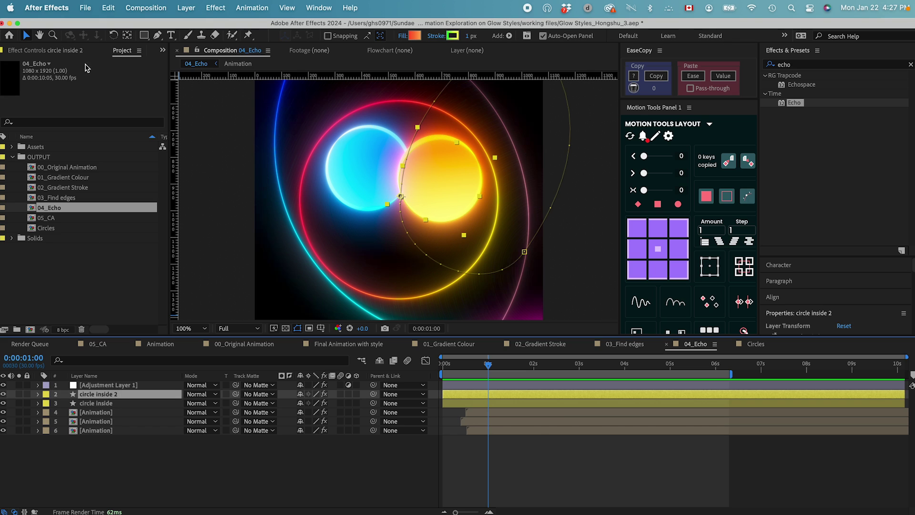
{"action": "left_click", "coordinate": [38, 52]}
{"action": "left_click", "coordinate": [95, 403]}
{"action": "left_click", "coordinate": [10, 73]}
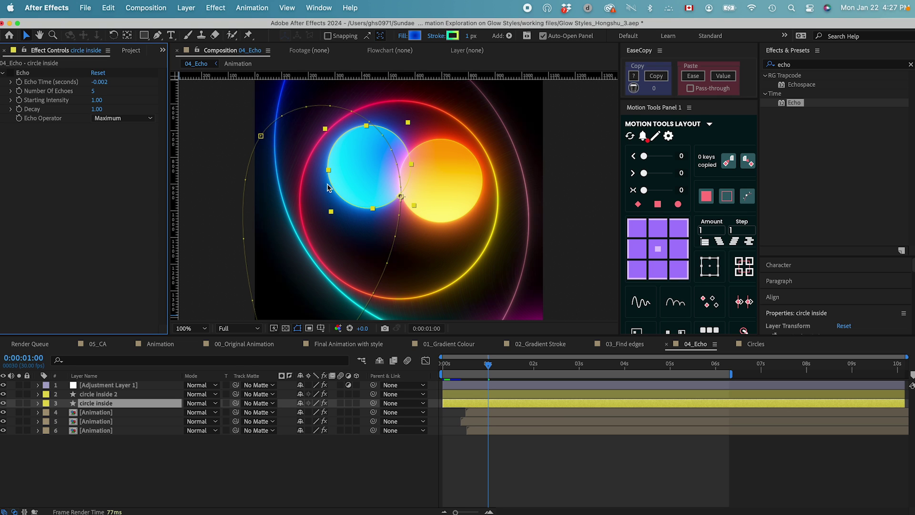
{"action": "left_click", "coordinate": [10, 73]}
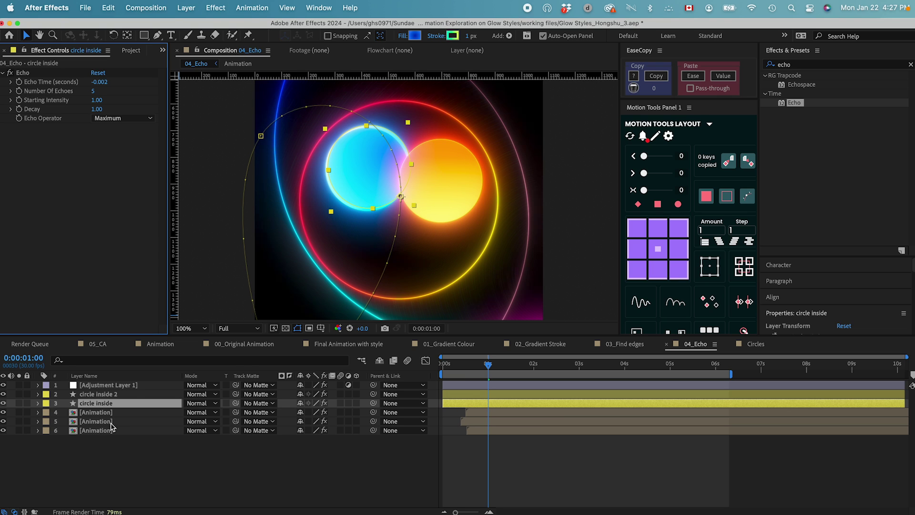
- Select the circle inside 2 layer and play the 04_Echo animation from the first frame at 50% magnification
{"action": "left_click", "coordinate": [448, 182]}
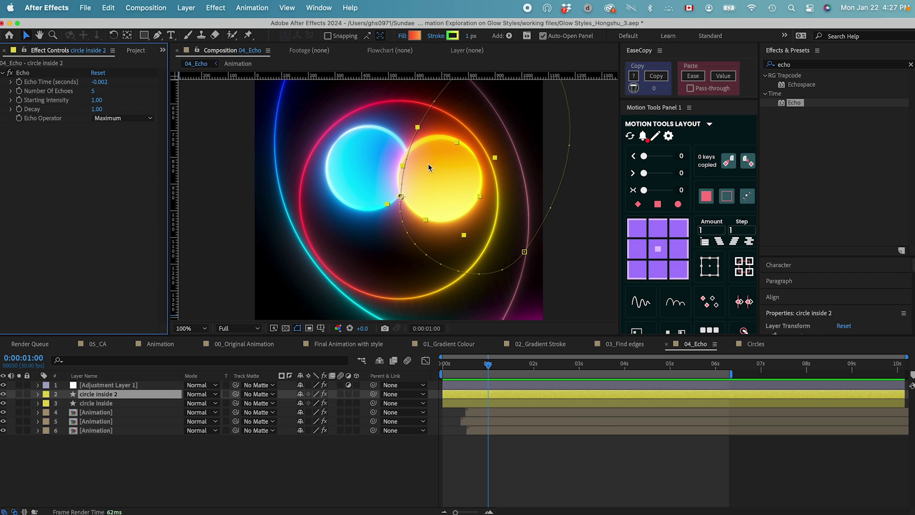
{"action": "key", "text": "space"}
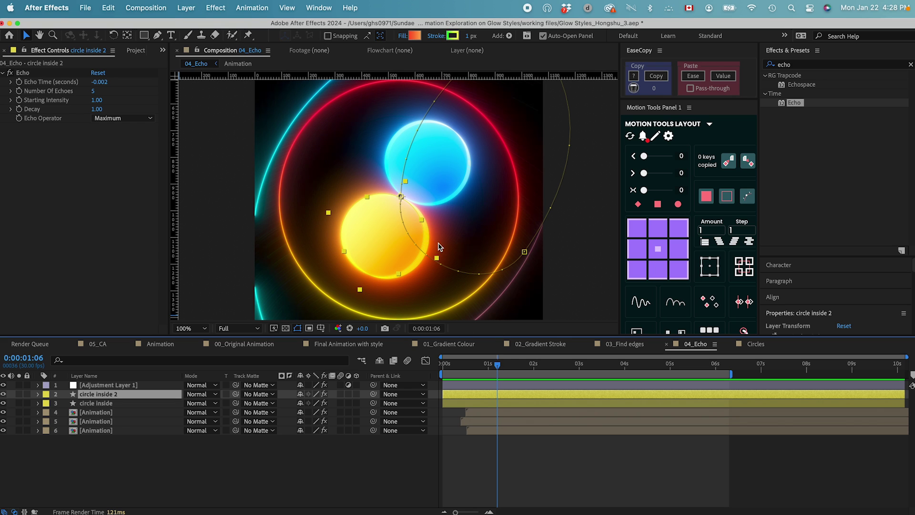
{"action": "key", "text": "comma"}
{"action": "left_click_drag", "start_coordinate": [497, 365], "coordinate": [687, 371]}
{"action": "key", "text": "Home"}
{"action": "key", "text": "space"}
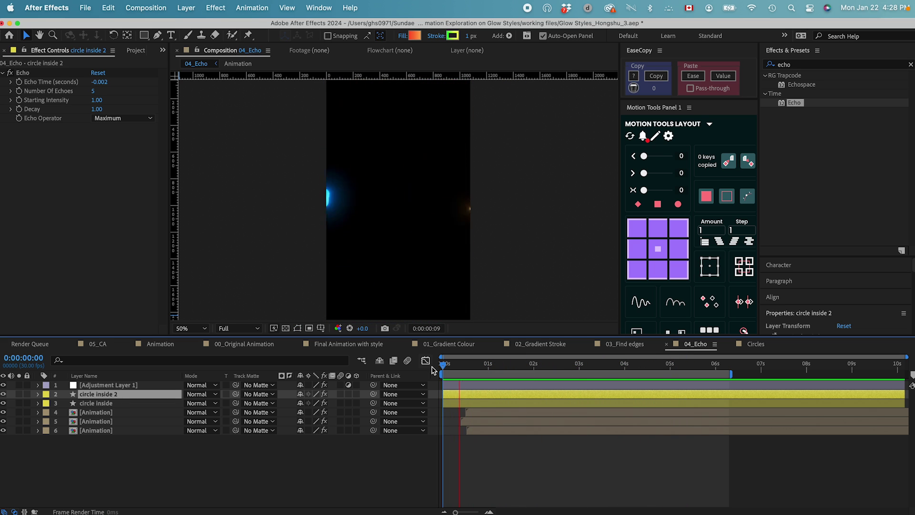
- Scrub from 0:00:00:16 to 0:00:01:27 and review the effects applied to the three Animation layers
{"action": "left_click", "coordinate": [467, 369]}
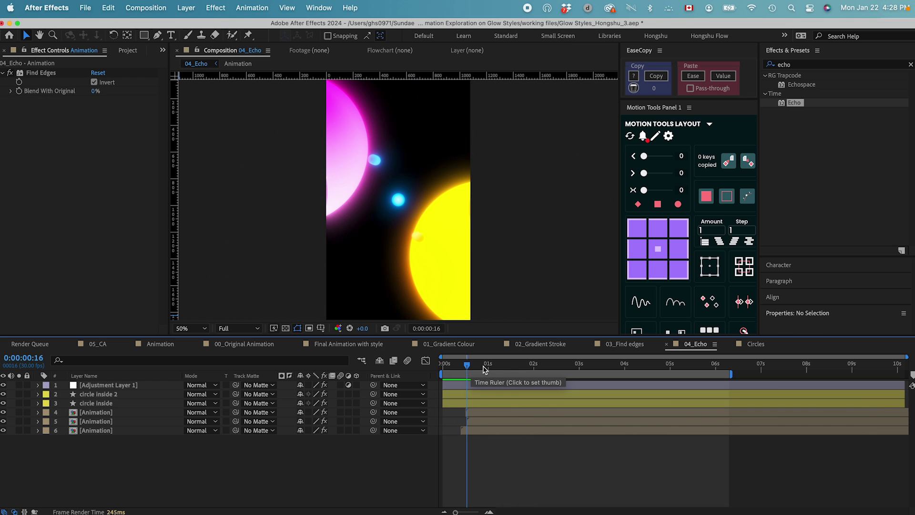
{"action": "left_click_drag", "start_coordinate": [469, 371], "coordinate": [528, 373]}
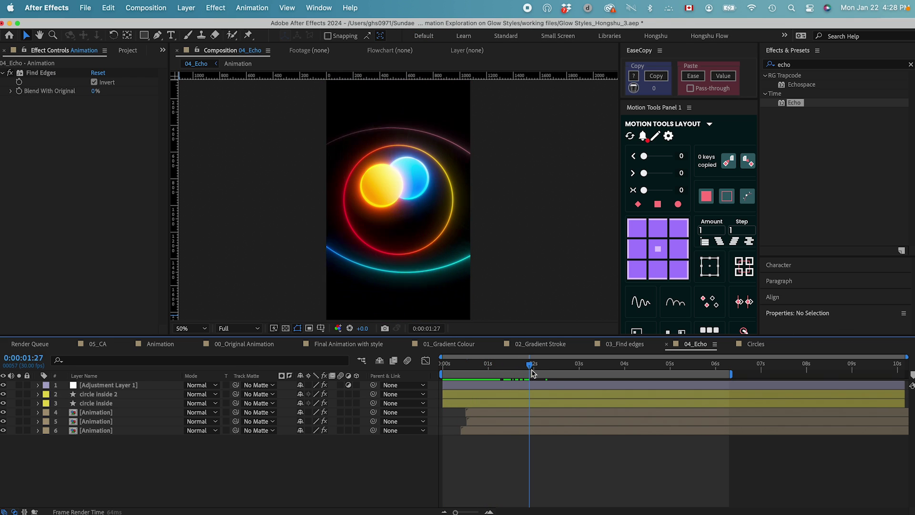
{"action": "left_click", "coordinate": [103, 431]}
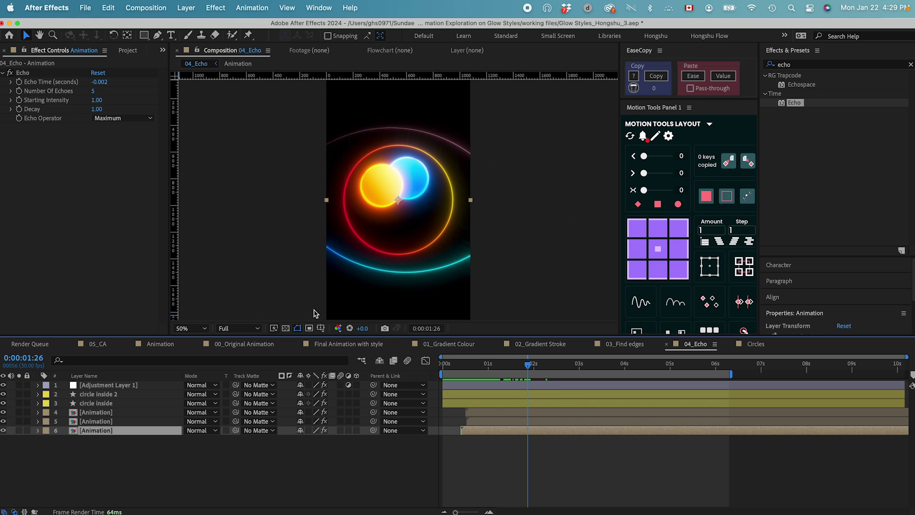
{"action": "left_click", "coordinate": [102, 422]}
{"action": "left_click", "coordinate": [99, 412]}
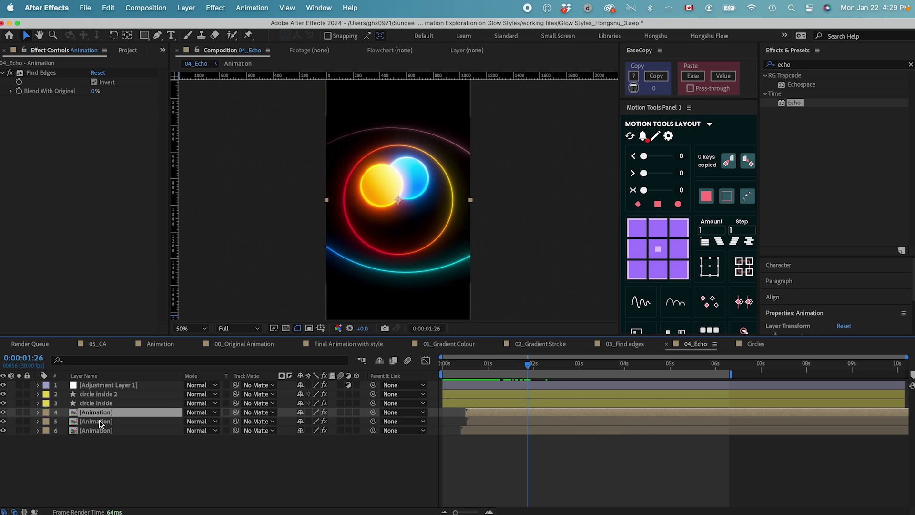
{"action": "key", "text": "space"}
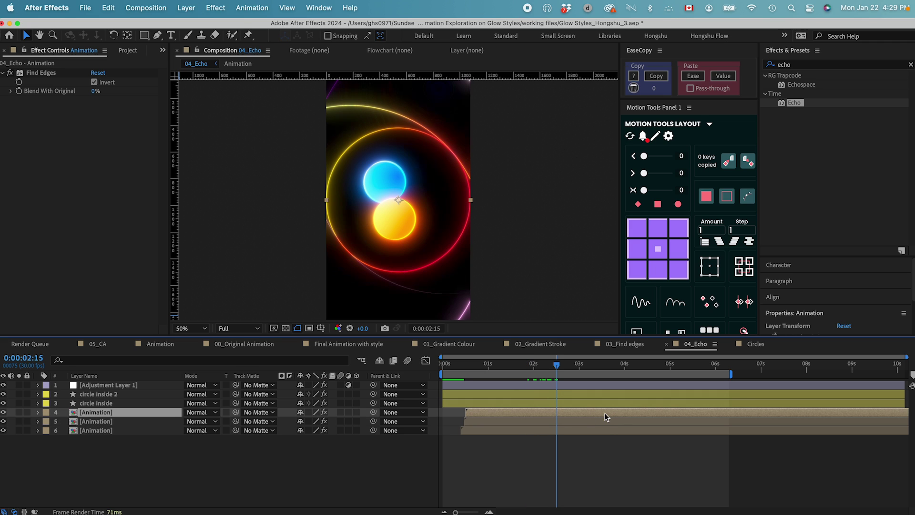
- Try different start offsets for the Animation layers and check the overlap between 0:00:00:25 and 0:00:03:23
{"action": "left_click_drag", "start_coordinate": [604, 418], "coordinate": [584, 425]}
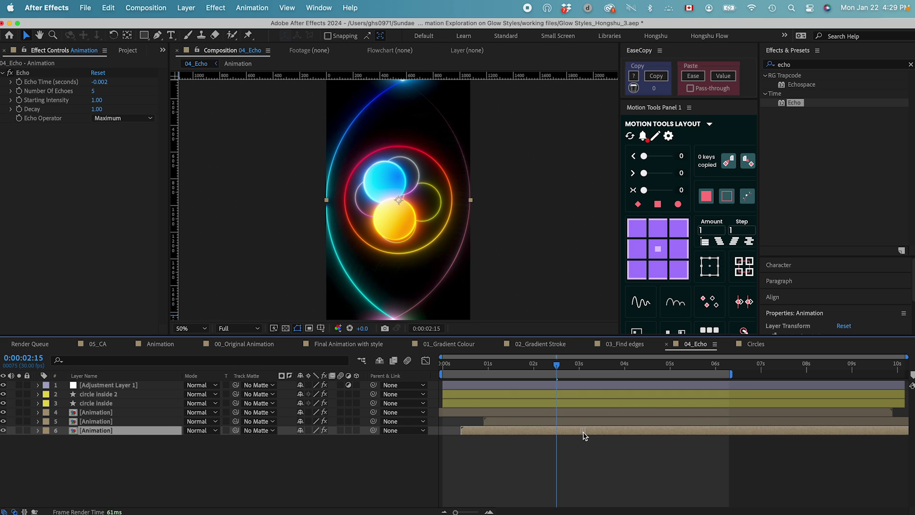
{"action": "left_click_drag", "start_coordinate": [593, 422], "coordinate": [548, 421]}
{"action": "left_click_drag", "start_coordinate": [493, 412], "coordinate": [534, 418]}
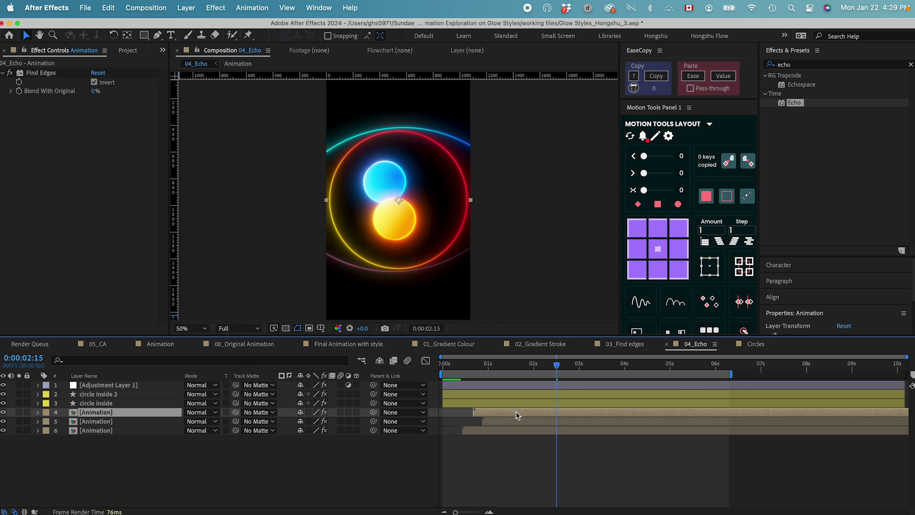
{"action": "mouse_move", "coordinate": [475, 370]}
{"action": "left_mouse_down"}
{"action": "mouse_move", "coordinate": [465, 372]}
{"action": "mouse_move", "coordinate": [481, 373]}
{"action": "left_mouse_up"}
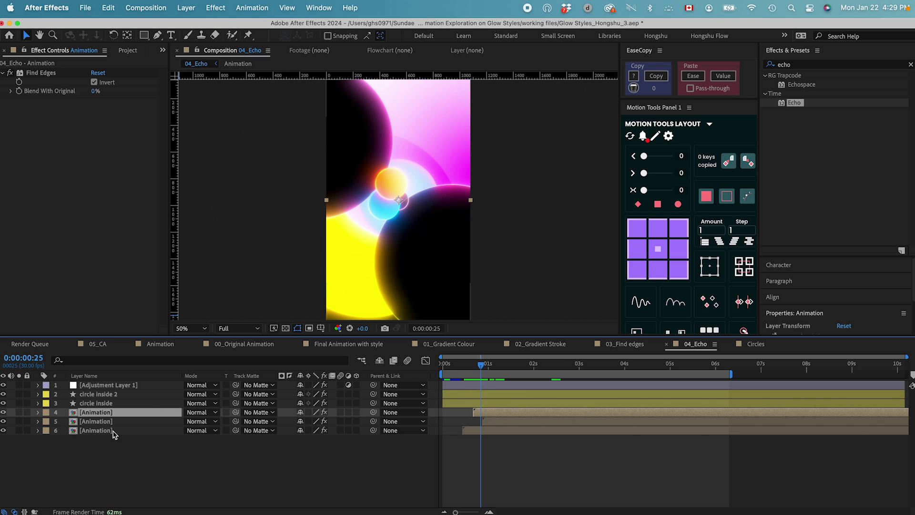
{"action": "left_click_drag", "start_coordinate": [483, 371], "coordinate": [594, 375]}
{"action": "left_click_drag", "start_coordinate": [595, 377], "coordinate": [593, 377]}
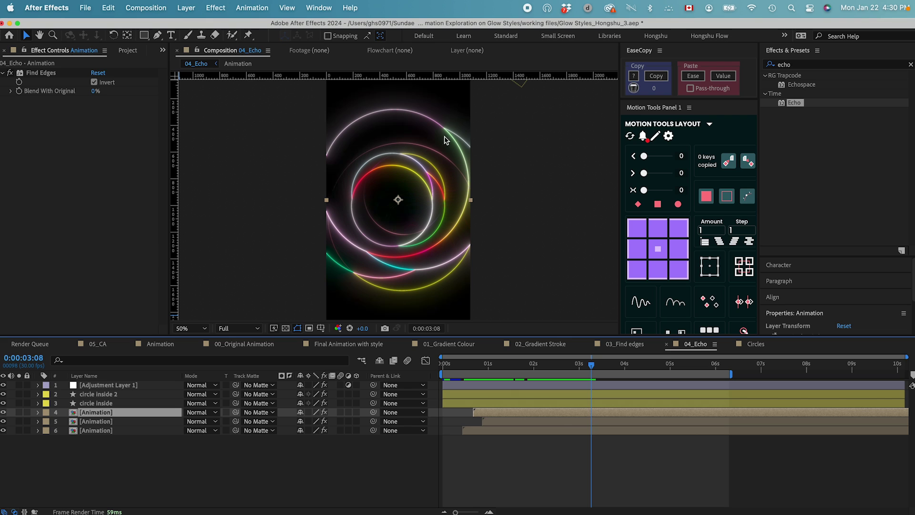
{"action": "left_click_drag", "start_coordinate": [591, 364], "coordinate": [615, 366]}
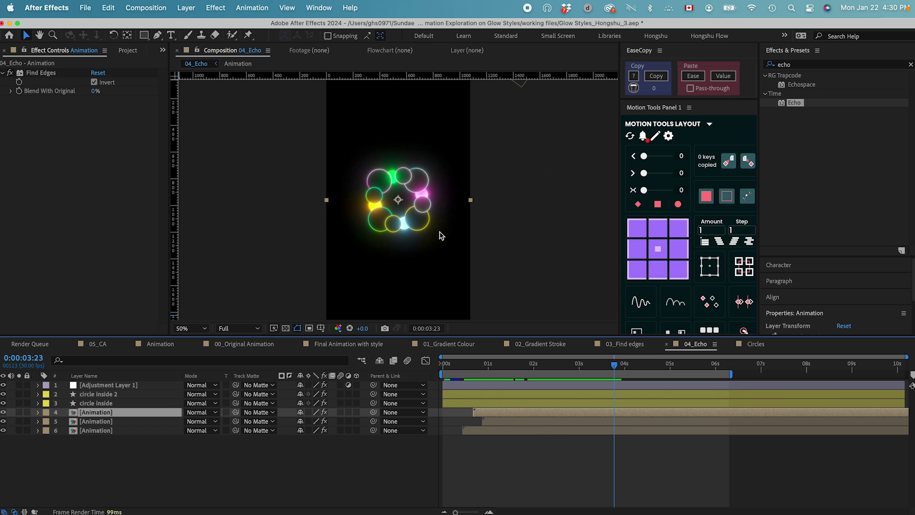
- Try shifting the middle Animation layer (layer 5) earlier, to start at the first frame, and view the pattern at 0:00:02:27
{"action": "mouse_move", "coordinate": [639, 412]}
{"action": "left_mouse_down"}
{"action": "mouse_move", "coordinate": [625, 412]}
{"action": "mouse_move", "coordinate": [650, 413]}
{"action": "mouse_move", "coordinate": [638, 413]}
{"action": "left_mouse_up"}
{"action": "left_click_drag", "start_coordinate": [633, 421], "coordinate": [628, 423]}
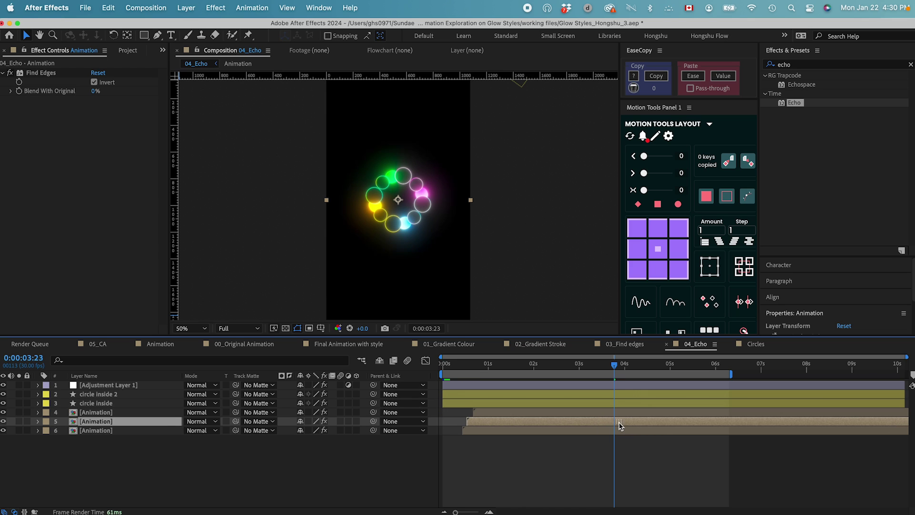
{"action": "left_click_drag", "start_coordinate": [618, 423], "coordinate": [620, 423]}
{"action": "left_click_drag", "start_coordinate": [683, 422], "coordinate": [658, 423]}
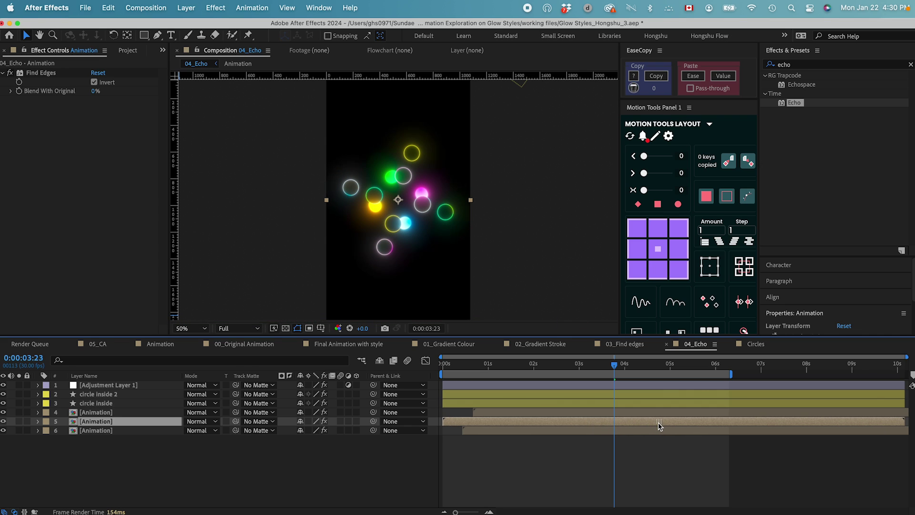
{"action": "left_click_drag", "start_coordinate": [614, 365], "coordinate": [575, 373]}
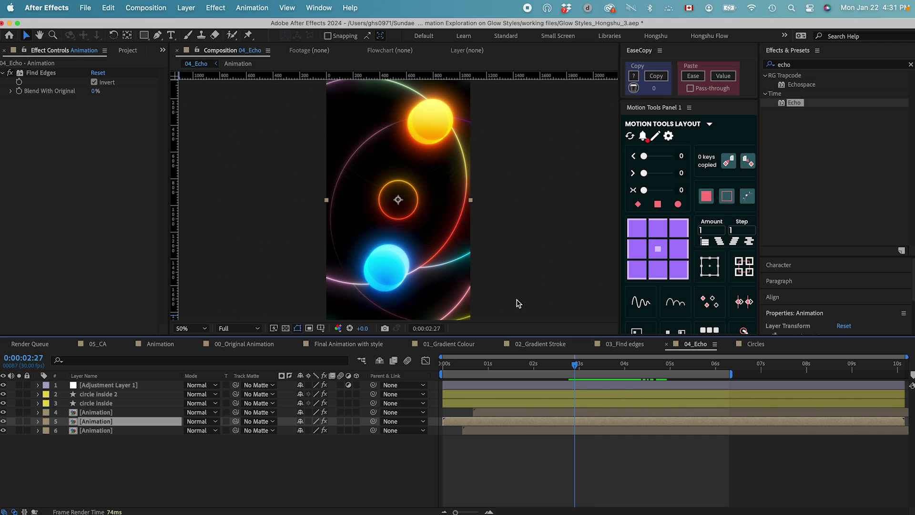
- Try starting the topmost Animation layer (layer 4) at about 0:00:02:18 and at about 0:00:00:25
{"action": "left_click_drag", "start_coordinate": [616, 415], "coordinate": [636, 414]}
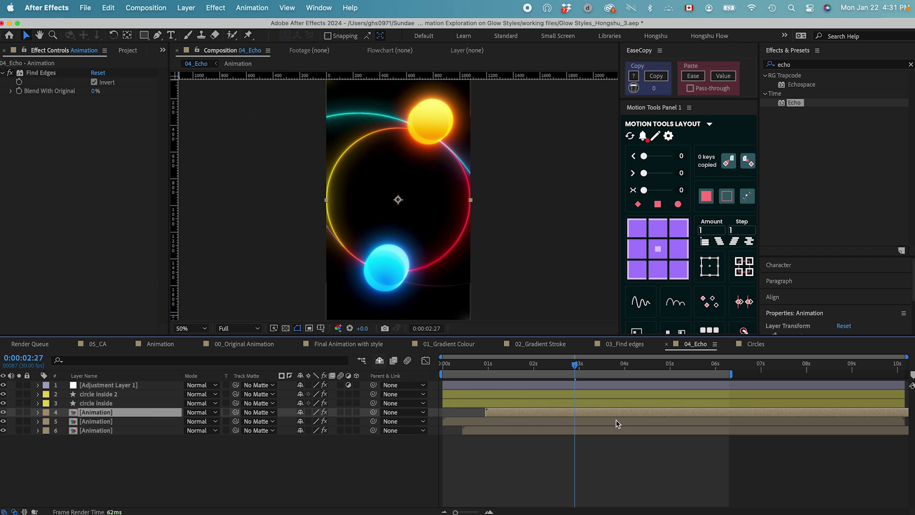
{"action": "left_click_drag", "start_coordinate": [609, 414], "coordinate": [682, 408]}
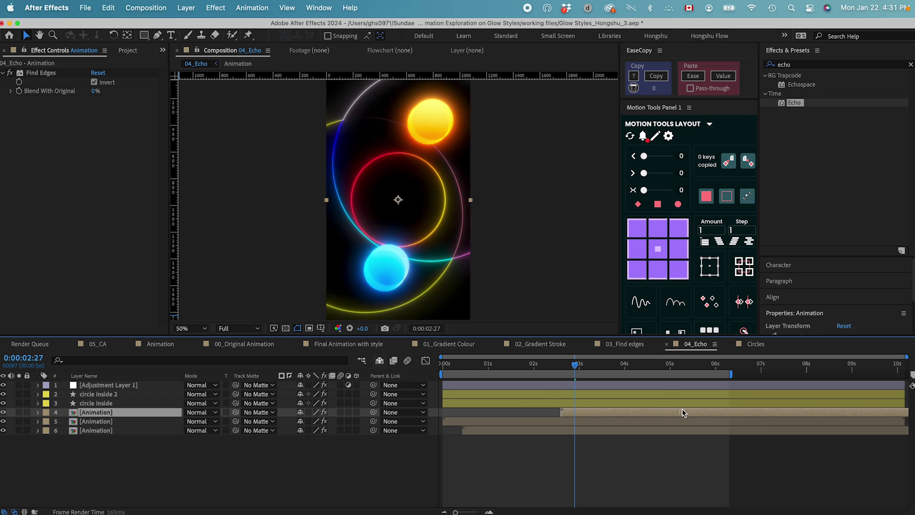
{"action": "key", "text": "space"}
{"action": "left_click_drag", "start_coordinate": [540, 412], "coordinate": [512, 416]}
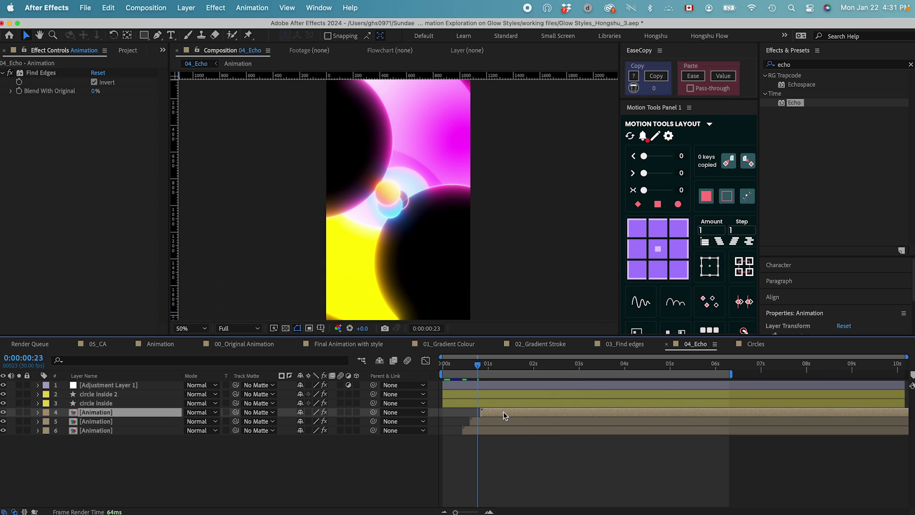
- Start the middle Animation layer (layer 5) at 0:00:00:14 and the topmost one (layer 4) at 0:00:00:15
{"action": "left_click", "coordinate": [464, 373]}
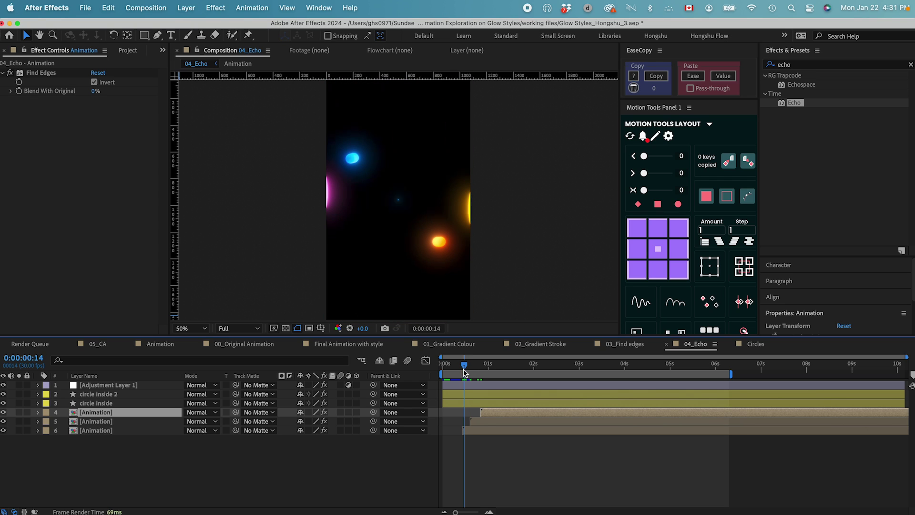
{"action": "left_click", "coordinate": [482, 418]}
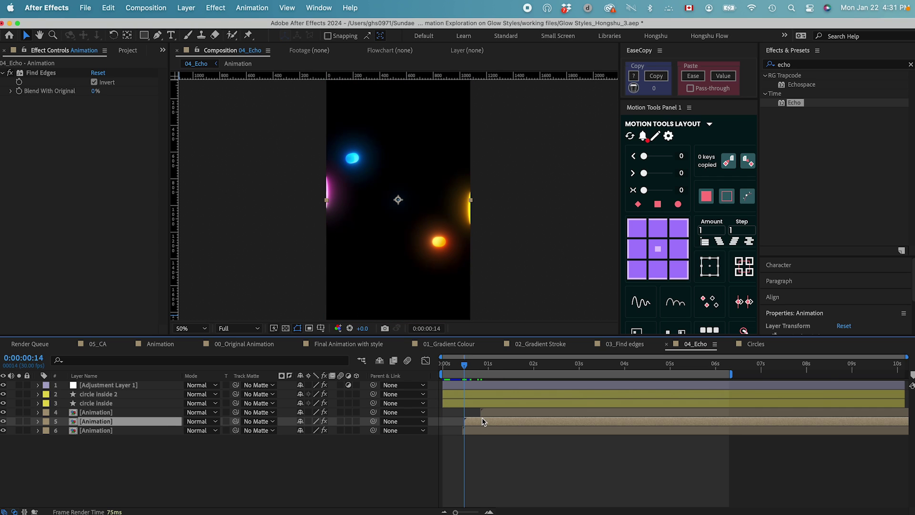
{"action": "key", "text": "Page_Down"}
{"action": "left_click", "coordinate": [490, 416]}
{"action": "key", "text": "bracketleft"}
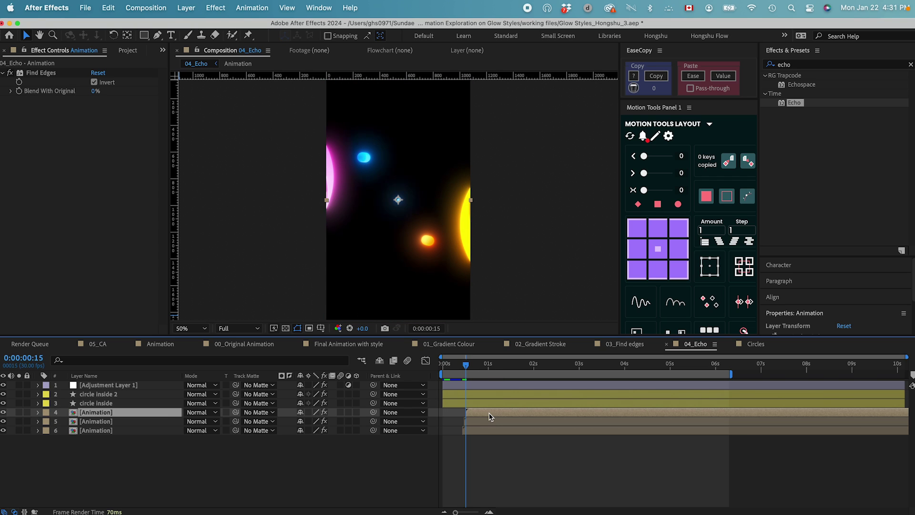
- Open the 05_CA composition from the project and go through its three Final Animation with style layers
{"action": "left_click", "coordinate": [127, 51]}
{"action": "double_click", "coordinate": [57, 222]}
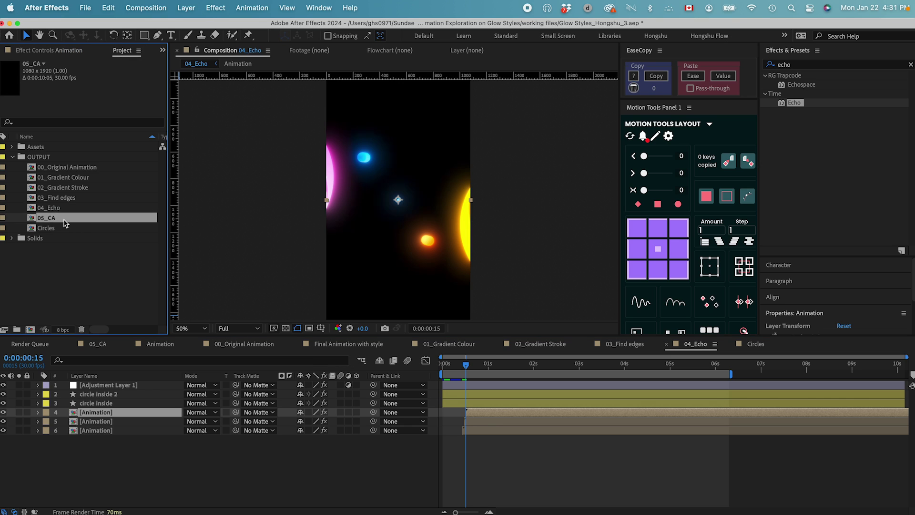
{"action": "left_click", "coordinate": [310, 438]}
{"action": "key", "text": "ctrl+Down"}
{"action": "key", "text": "ctrl+Down"}
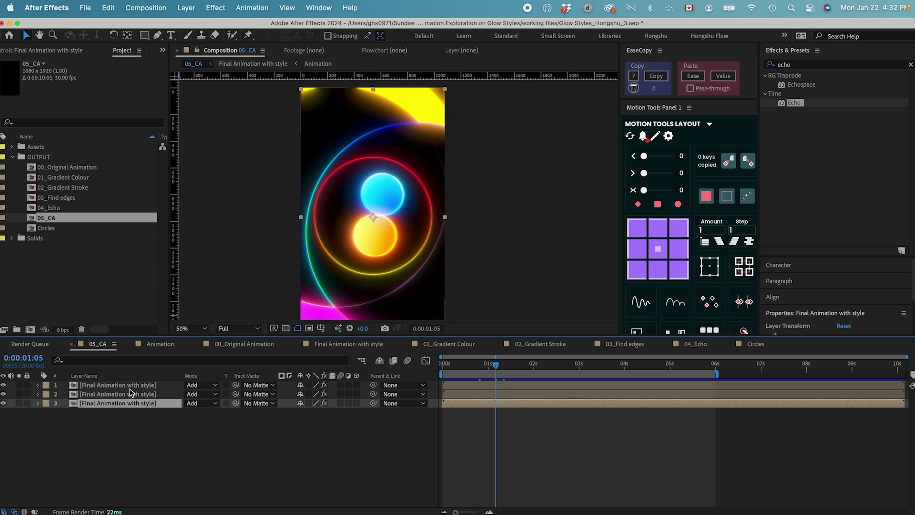
{"action": "key", "text": "ctrl+Up"}
{"action": "key", "text": "ctrl+Up"}
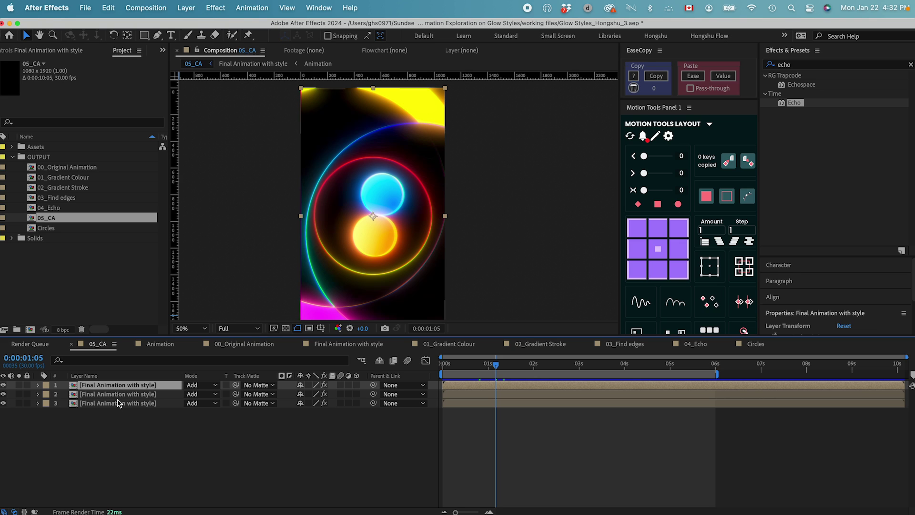
- Review the Shift Channels settings for red, green and blue on the three Final Animation with style layers
{"action": "left_click", "coordinate": [42, 50]}
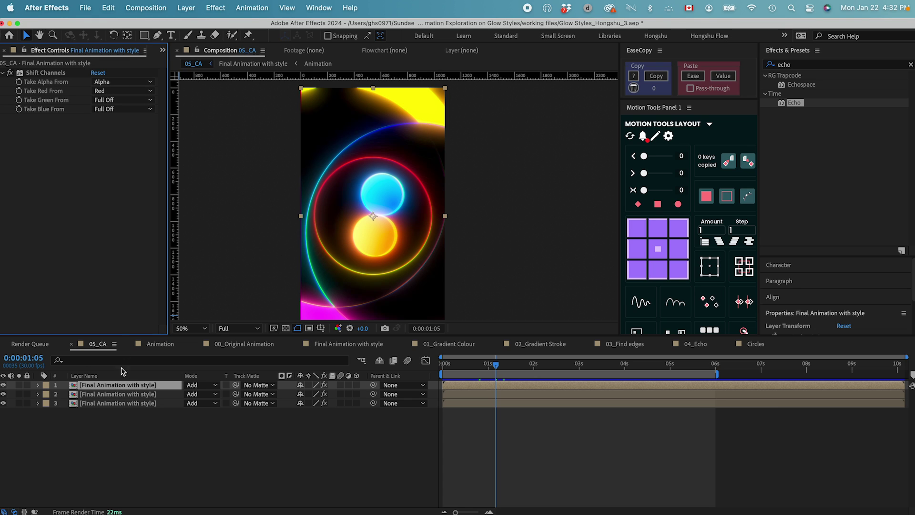
{"action": "left_click", "coordinate": [128, 397]}
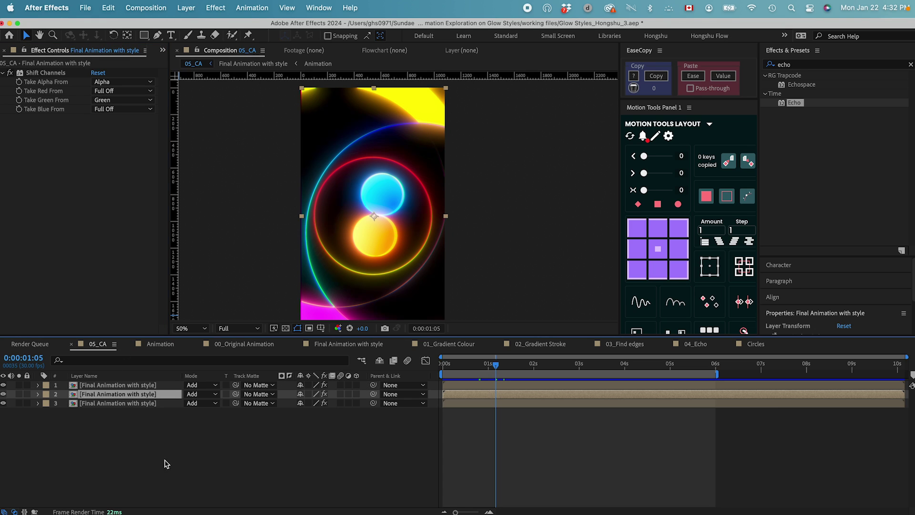
{"action": "left_click", "coordinate": [134, 400]}
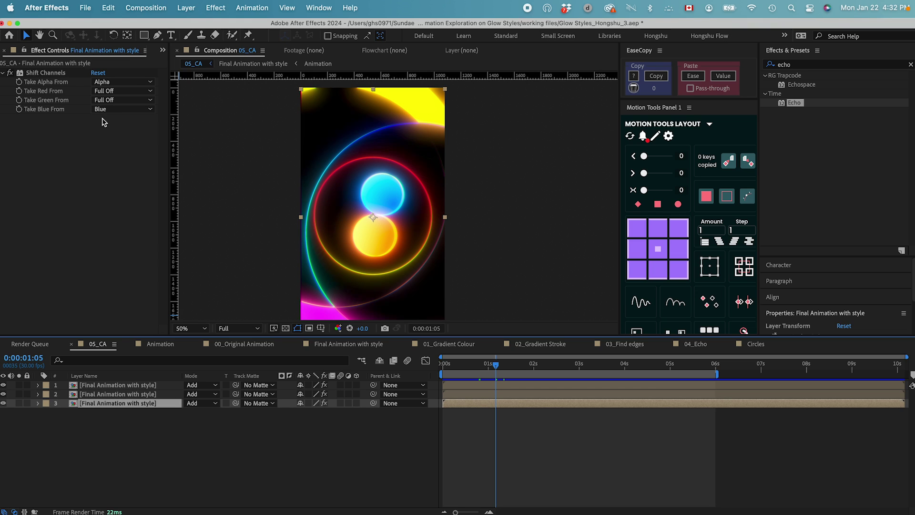
{"action": "key", "text": "super+a"}
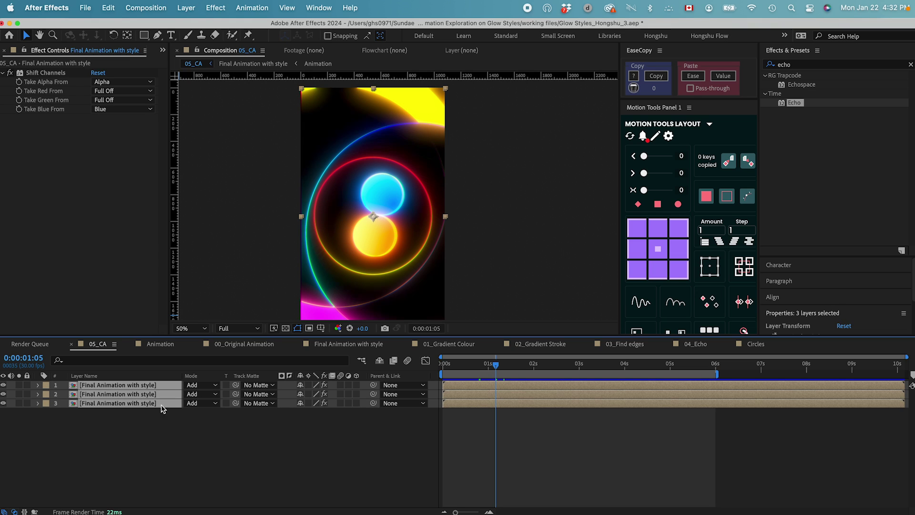
{"action": "left_click", "coordinate": [127, 486]}
- Offset the green-channel layer (layer 2) slightly left and down from the other two at 100% magnification
{"action": "left_click", "coordinate": [131, 406]}
{"action": "key", "text": "/"}
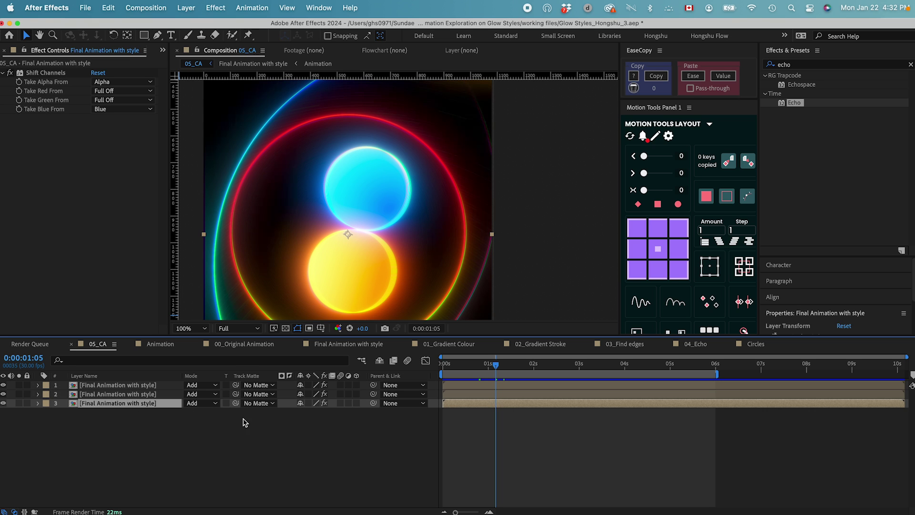
{"action": "left_click", "coordinate": [248, 433]}
{"action": "left_click_drag", "start_coordinate": [475, 285], "coordinate": [465, 257]}
{"action": "left_click", "coordinate": [150, 395]}
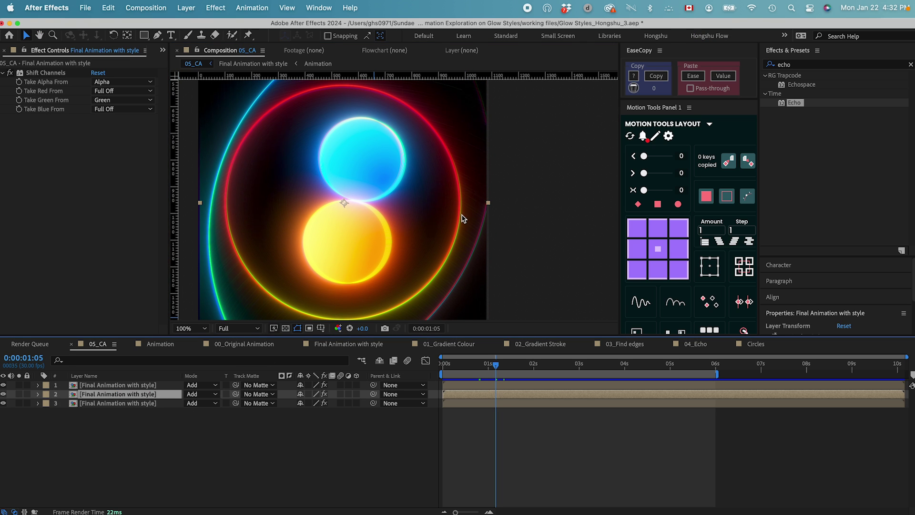
{"action": "left_click_drag", "start_coordinate": [467, 229], "coordinate": [461, 230]}
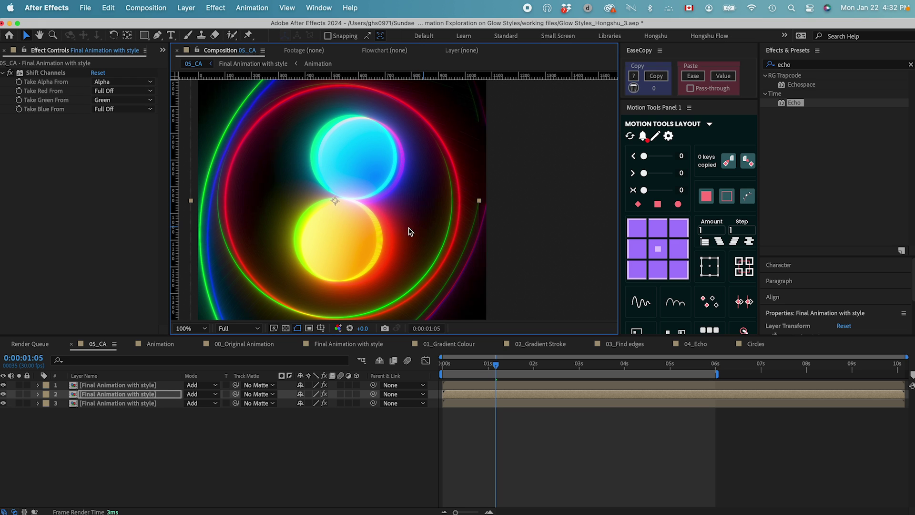
{"action": "left_click_drag", "start_coordinate": [378, 267], "coordinate": [385, 267]}
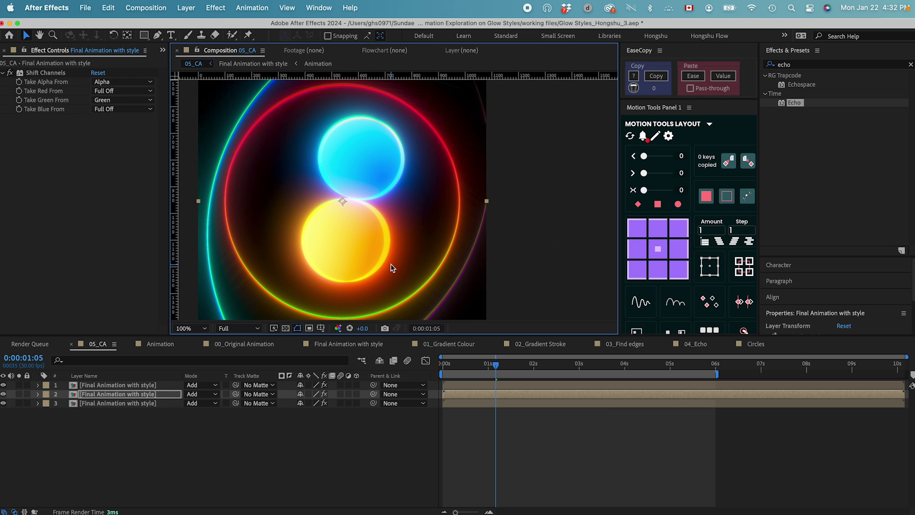
{"action": "mouse_move", "coordinate": [391, 264]}
{"action": "left_mouse_down"}
{"action": "mouse_move", "coordinate": [390, 255]}
{"action": "mouse_move", "coordinate": [390, 271]}
{"action": "left_mouse_up"}
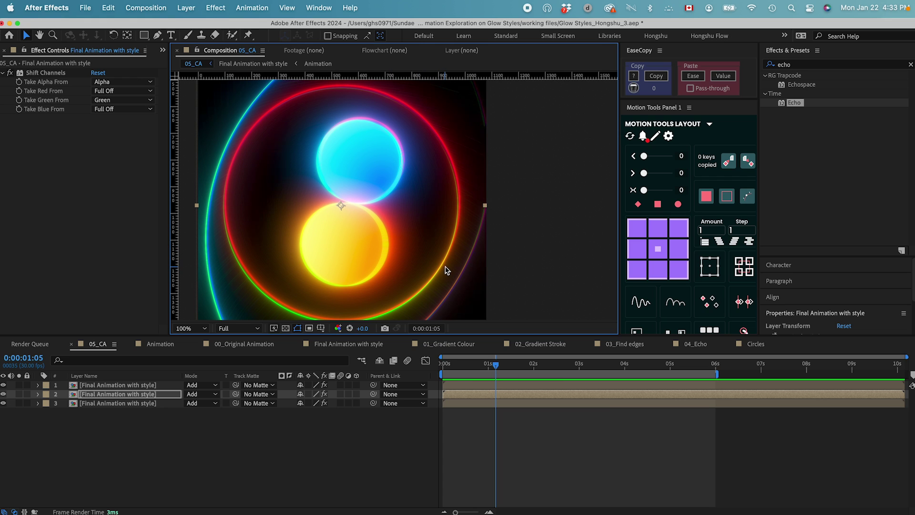
- Play the 05_CA animation from the first frame at 50% magnification
{"action": "key", "text": "comma"}
{"action": "key", "text": "Home"}
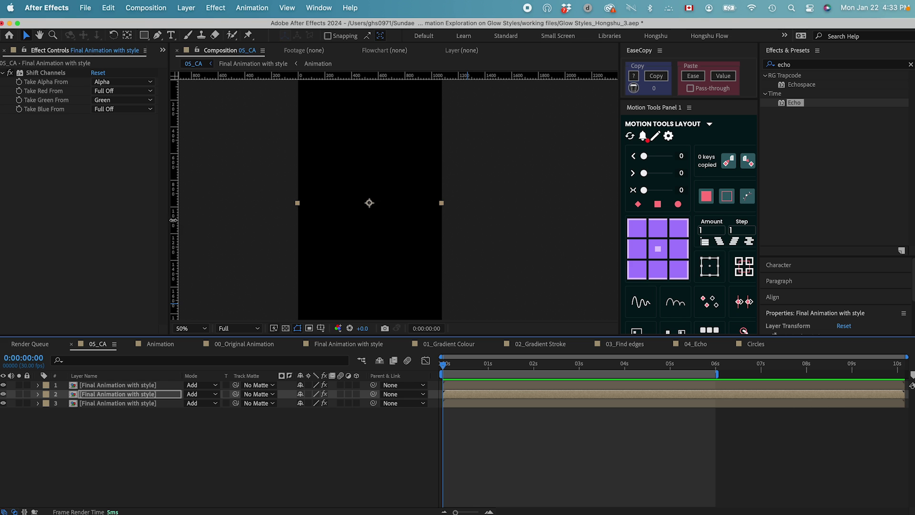
{"action": "key", "text": "space"}
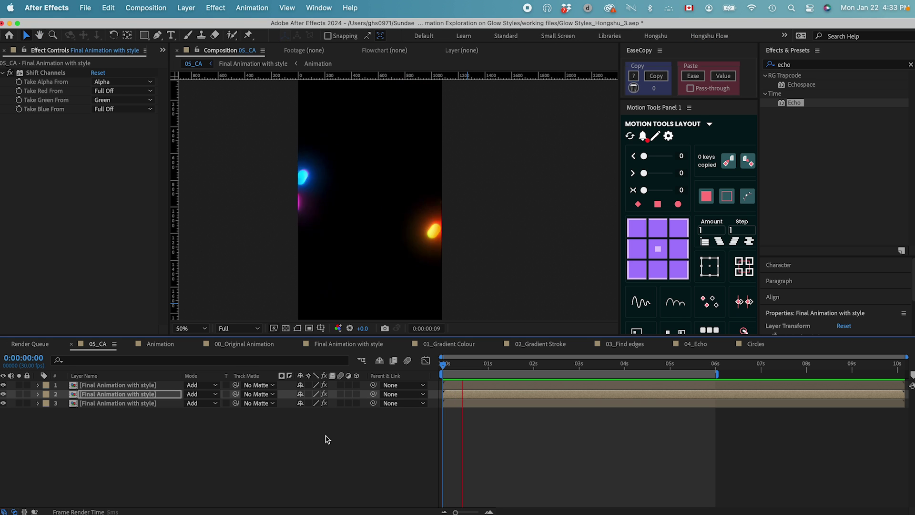